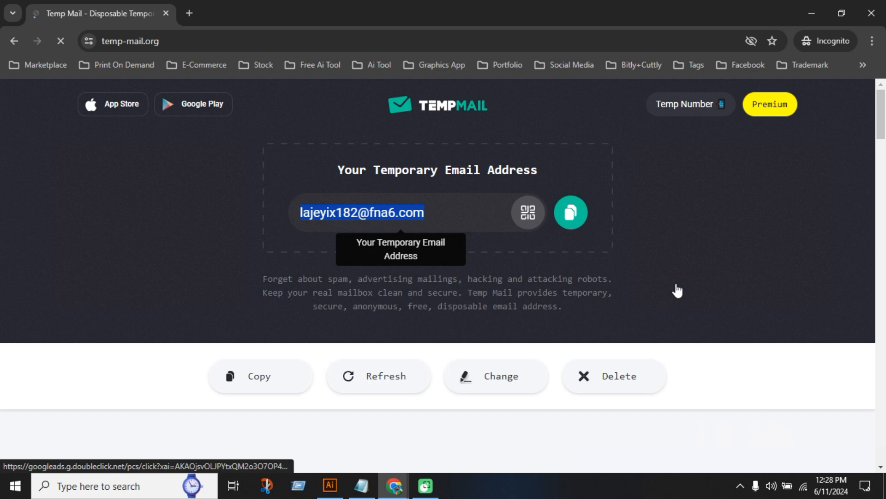
Search the web for "adobe firefly" in a new browser tab
{"action": "key", "text": "ctrl+t"}
{"action": "type", "text": "adobe"}
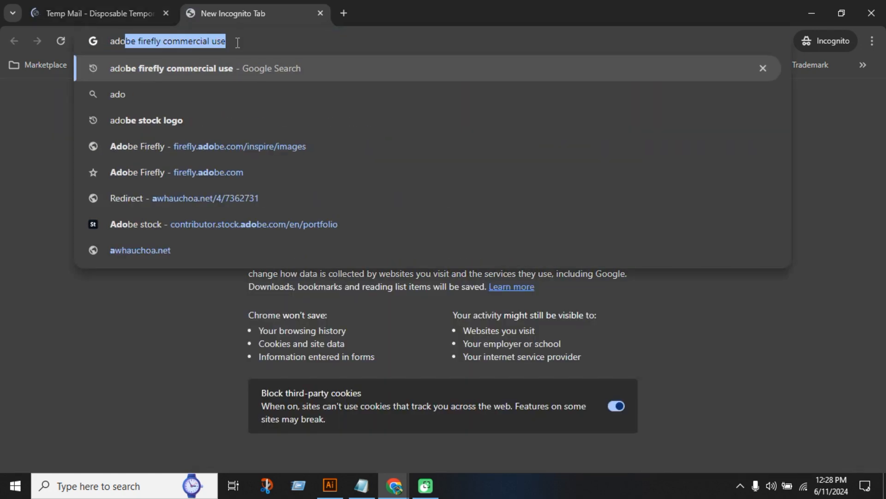
{"action": "type", "text": " firefly"}
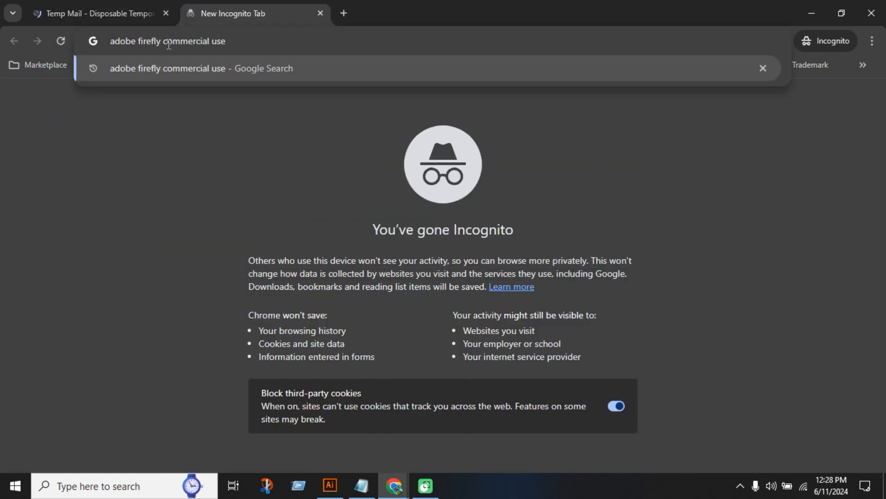
{"action": "key", "text": "Delete"}
{"action": "key", "text": "Return"}
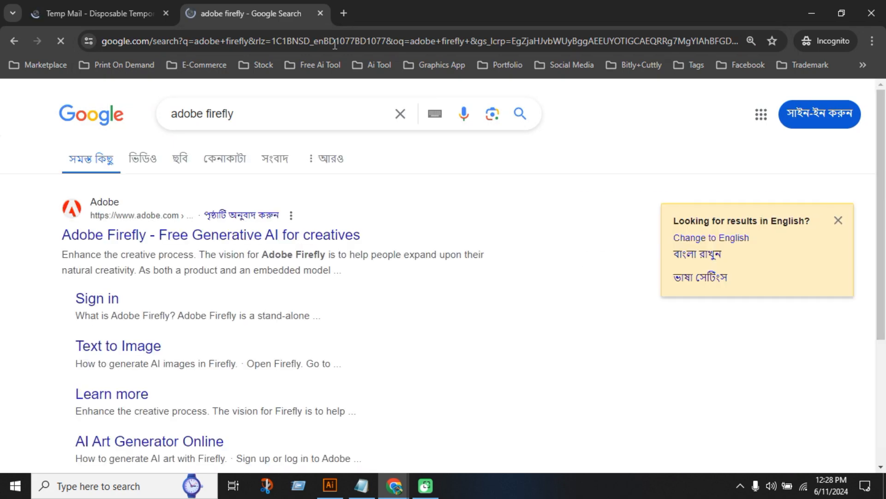
Open the "Adobe Firefly - Generative AI for creatives" result and launch the Firefly (beta) site from it
{"action": "scroll", "coordinate": [156, 351], "scroll_direction": "down", "scroll_amount": 3}
{"action": "scroll", "coordinate": [156, 351], "scroll_direction": "down", "scroll_amount": 3}
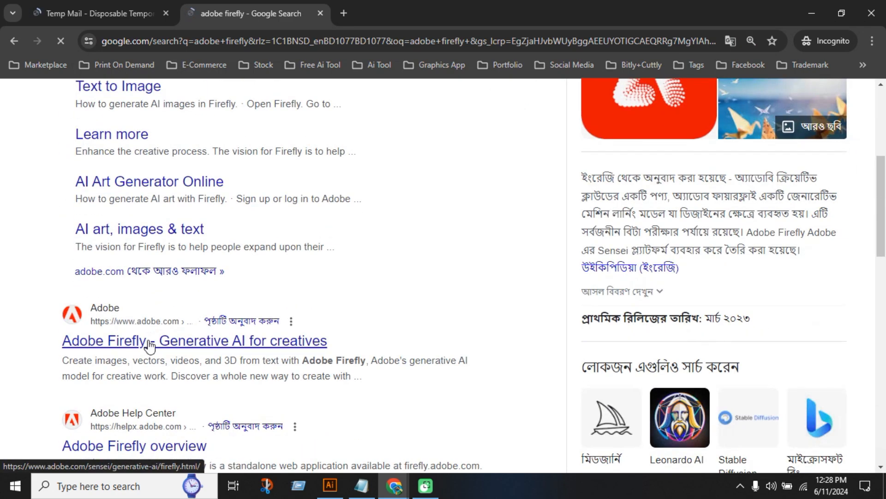
{"action": "left_click", "coordinate": [151, 342]}
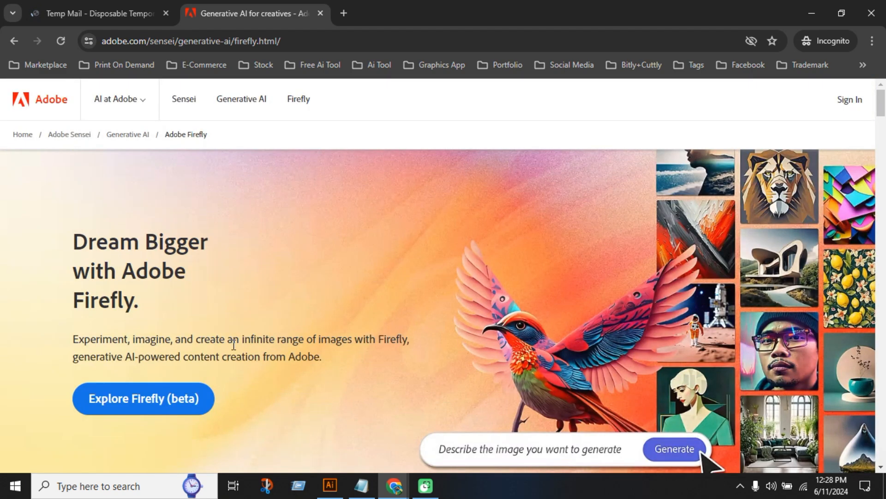
{"action": "left_click", "coordinate": [167, 402]}
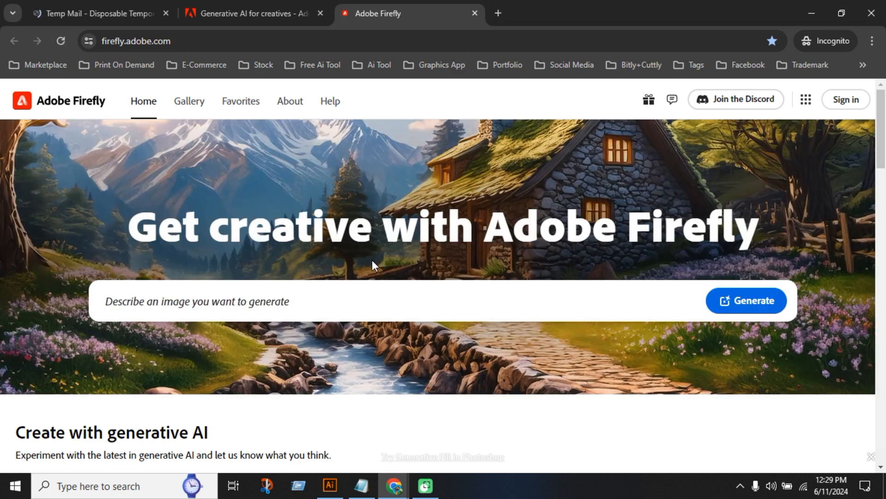
Start signing in to Adobe Firefly and choose to create a new account with an email address
{"action": "scroll", "coordinate": [462, 300], "scroll_direction": "down", "scroll_amount": 3}
{"action": "scroll", "coordinate": [646, 267], "scroll_direction": "up", "scroll_amount": 3}
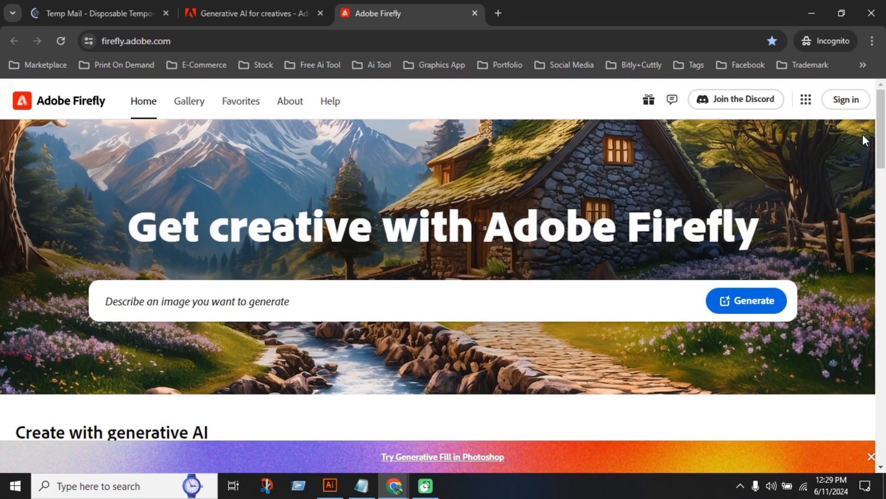
{"action": "left_click", "coordinate": [847, 104]}
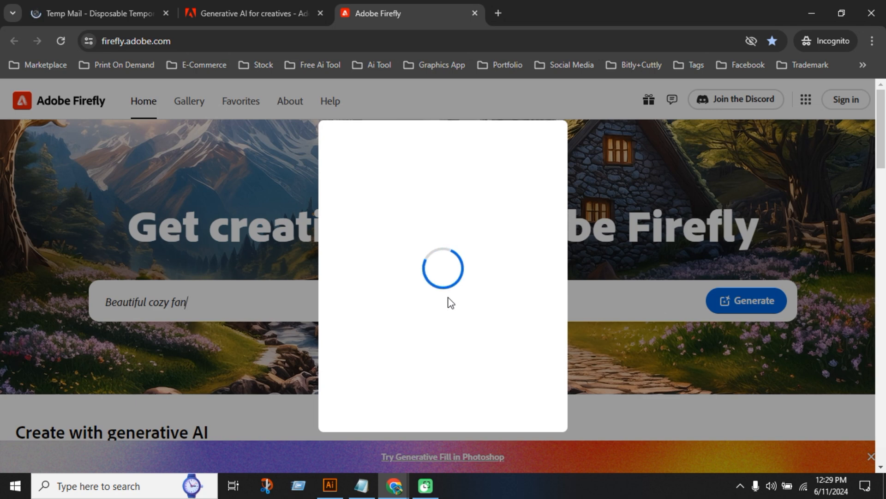
{"action": "left_click", "coordinate": [465, 363]}
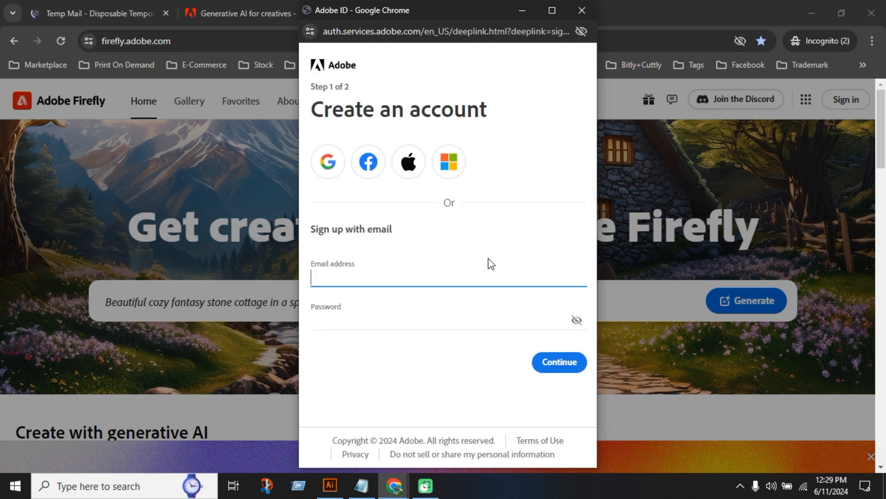
Fill in the sign-up form with the copied temporary email address and a new account password
{"action": "key", "text": "ctrl+v"}
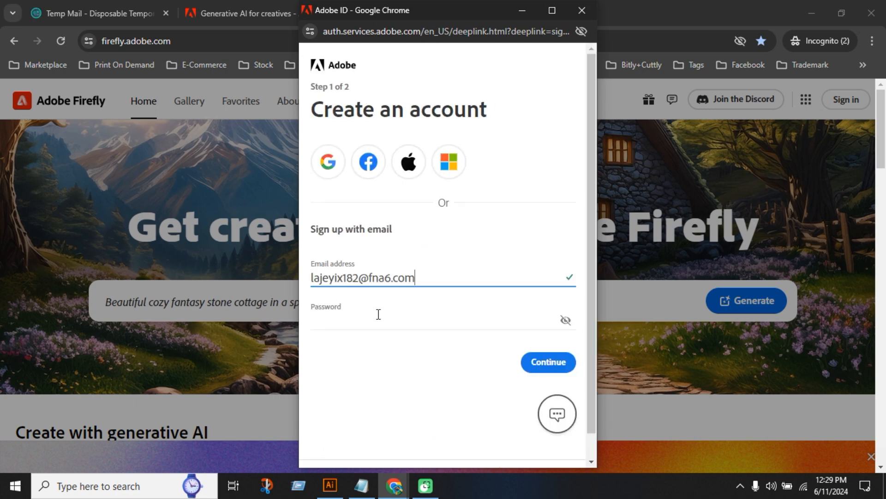
{"action": "left_click", "coordinate": [379, 314]}
{"action": "type", "text": "••"}
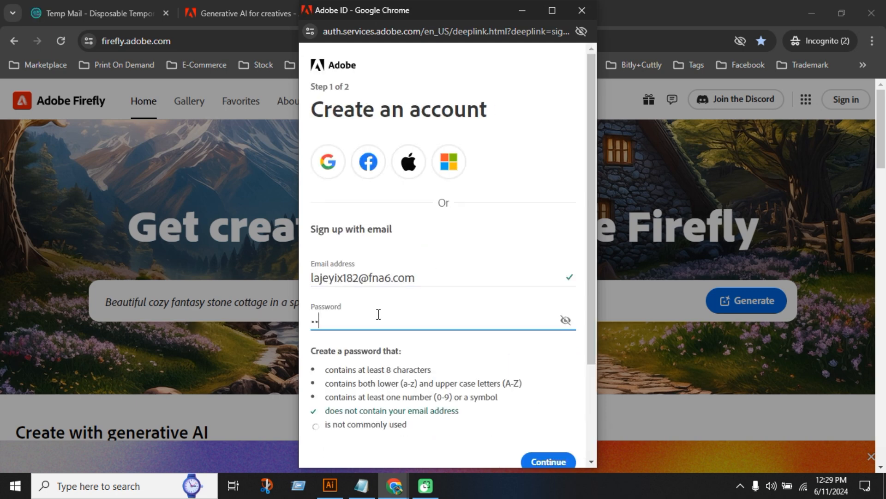
{"action": "type", "text": "••••••"}
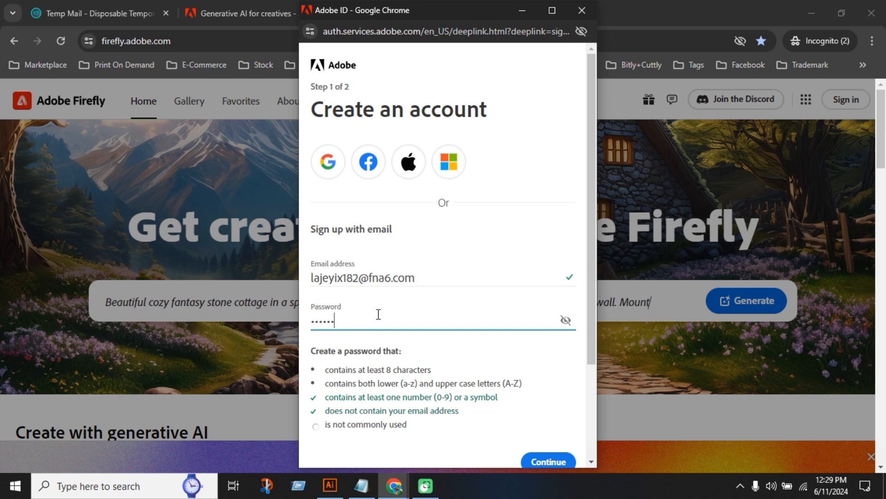
{"action": "type", "text": "•"}
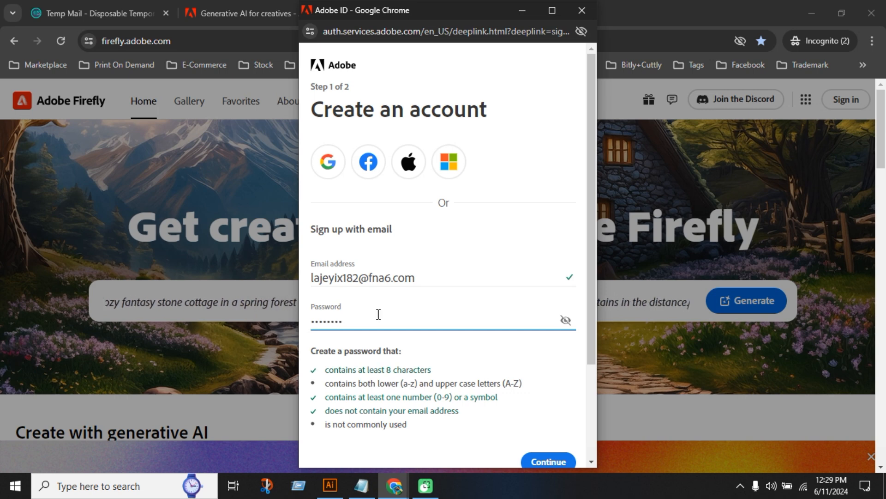
{"action": "type", "text": "•"}
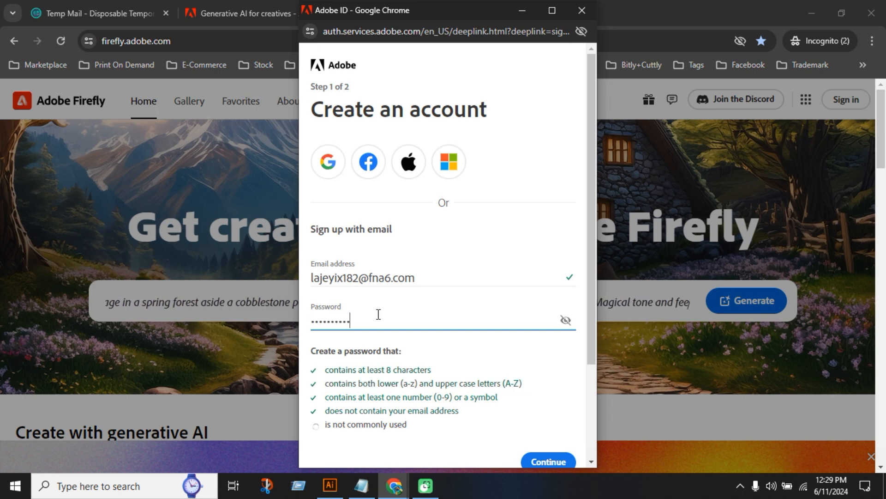
Copy the sign-up email address into New Text Document.txt in Notepad below the existing entry, and save the file
{"action": "left_click_drag", "start_coordinate": [435, 275], "coordinate": [263, 278]}
{"action": "key", "text": "ctrl+c"}
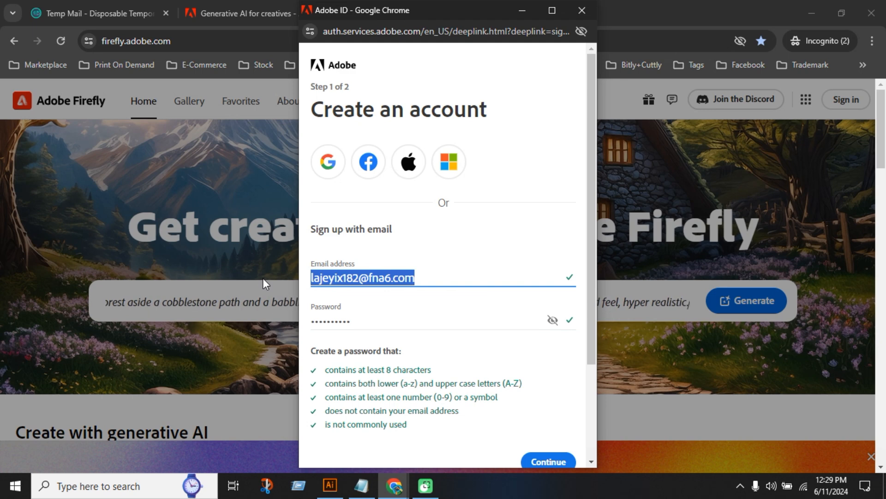
{"action": "left_click", "coordinate": [361, 485]}
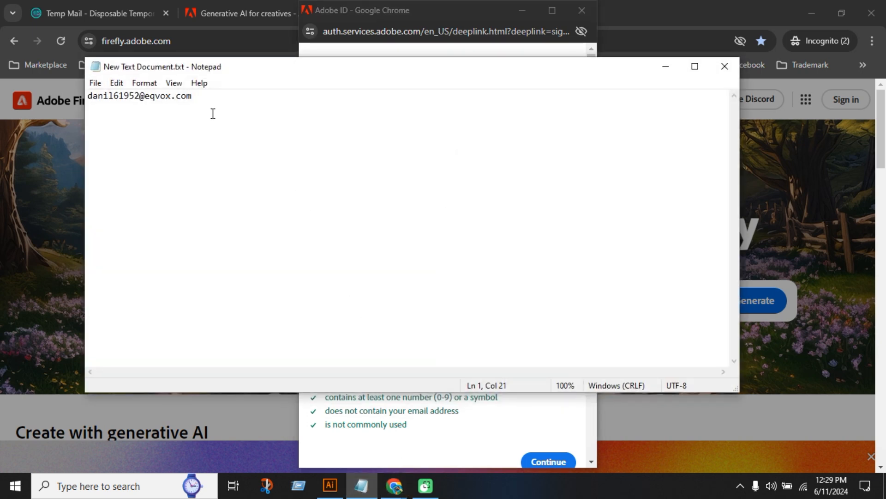
{"action": "key", "text": "Return"}
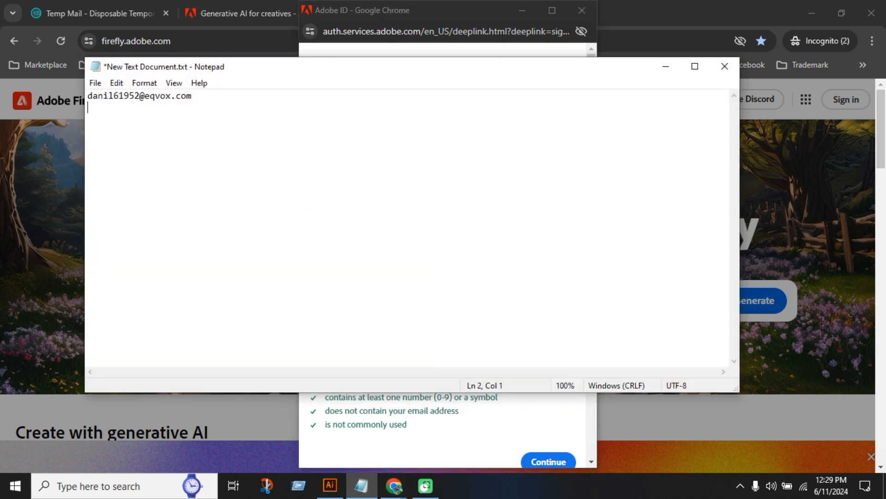
{"action": "key", "text": "ctrl+v"}
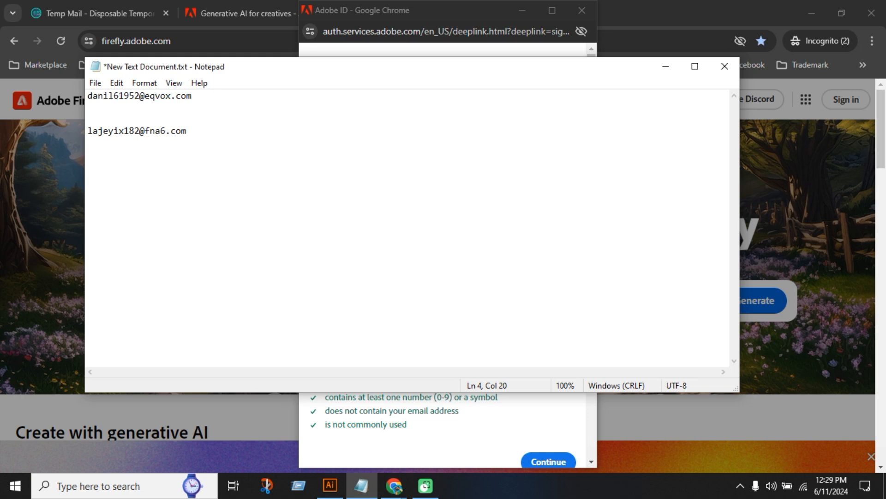
{"action": "key", "text": "ctrl+s"}
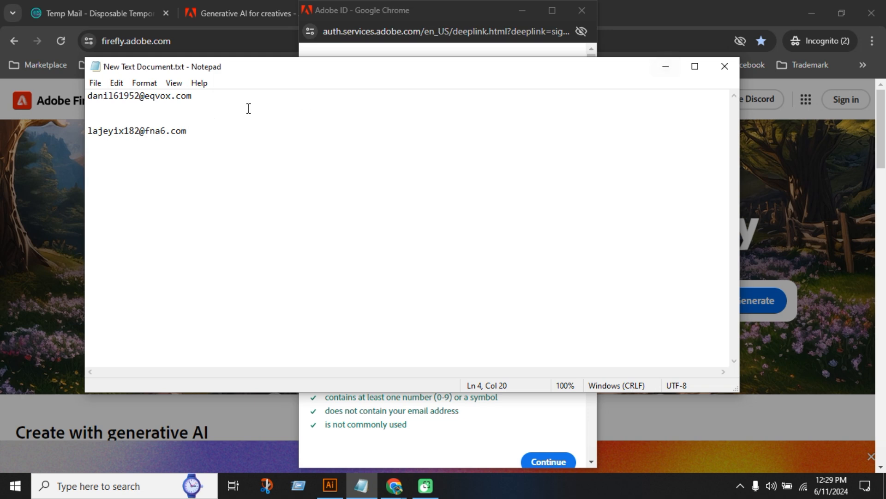
{"action": "left_click", "coordinate": [658, 71]}
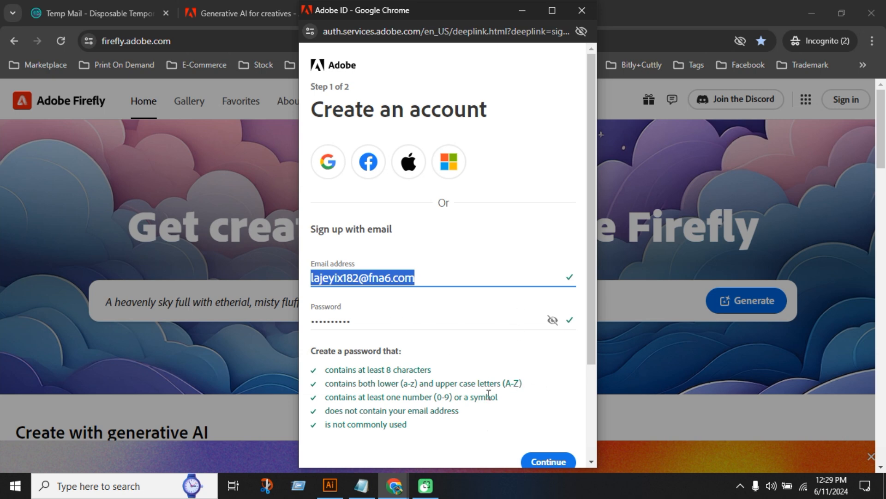
Continue to the second step of the account sign-up and fill in the first and last name
{"action": "left_click", "coordinate": [531, 457]}
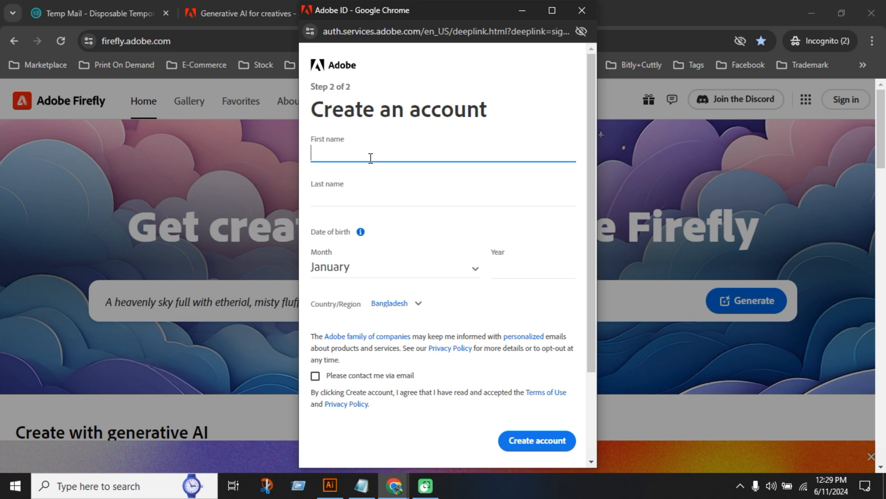
{"action": "left_click", "coordinate": [395, 195]}
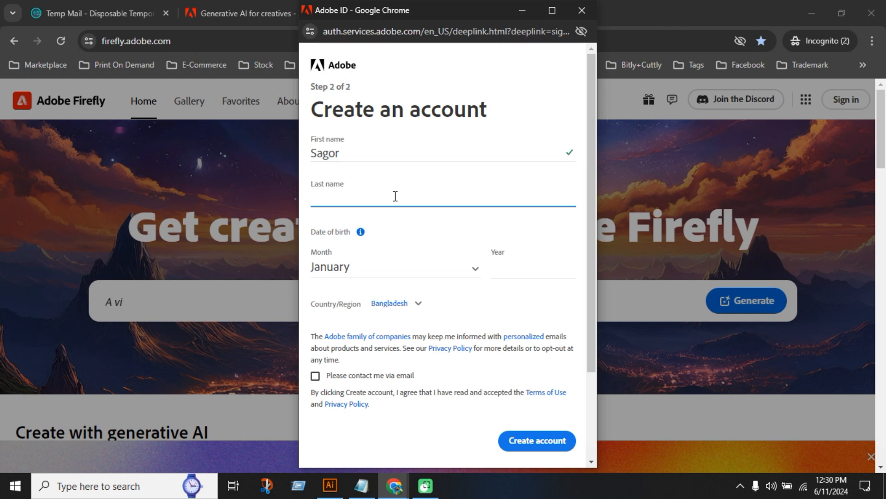
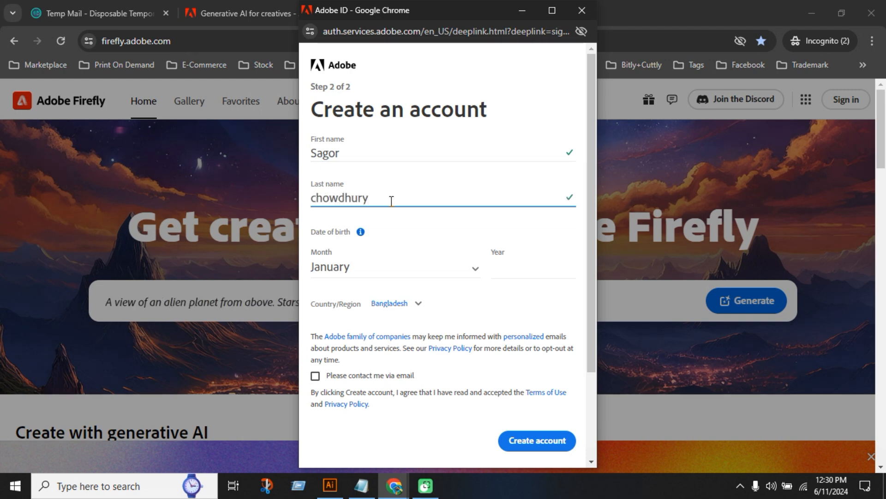
Fill in the birth month and year, agree to be contacted via email, and create the account
{"action": "left_click", "coordinate": [421, 270]}
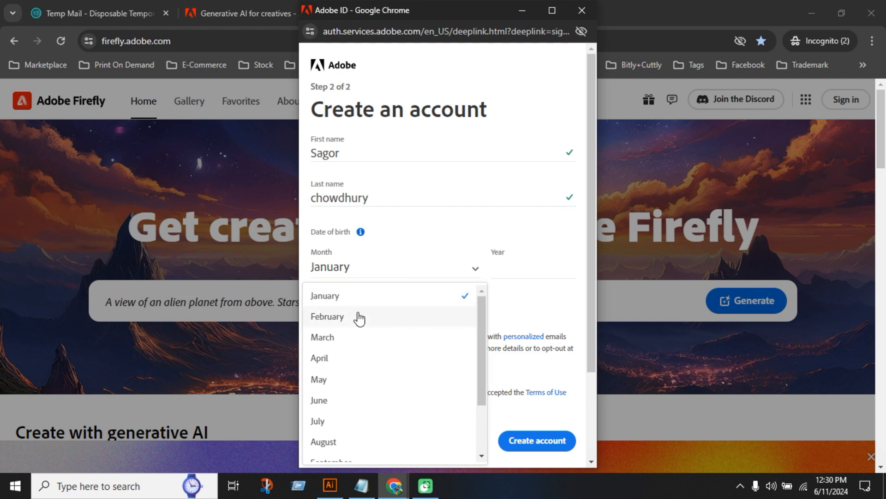
{"action": "left_click", "coordinate": [358, 318]}
{"action": "left_click", "coordinate": [508, 276]}
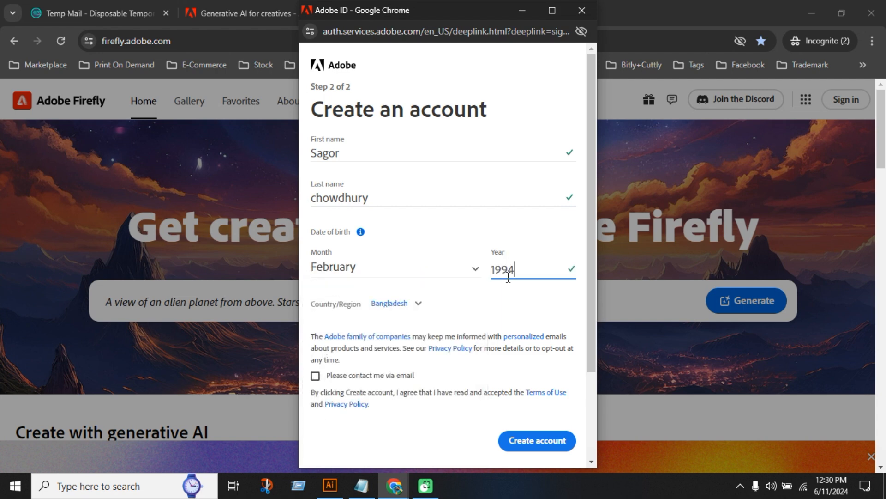
{"action": "left_click", "coordinate": [315, 376]}
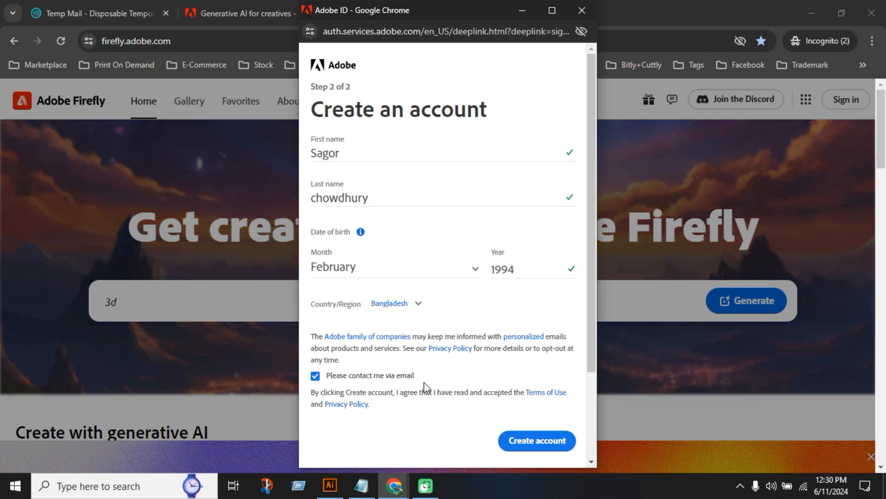
{"action": "left_click", "coordinate": [524, 441]}
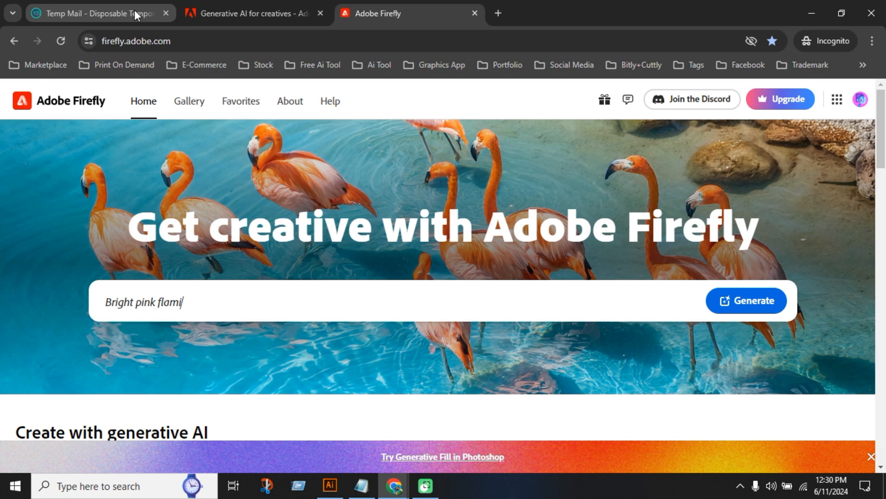
Open the "Welcome to Adobe" message in the Temp Mail inbox and verify the email address through its confirmation link
{"action": "left_click", "coordinate": [135, 11]}
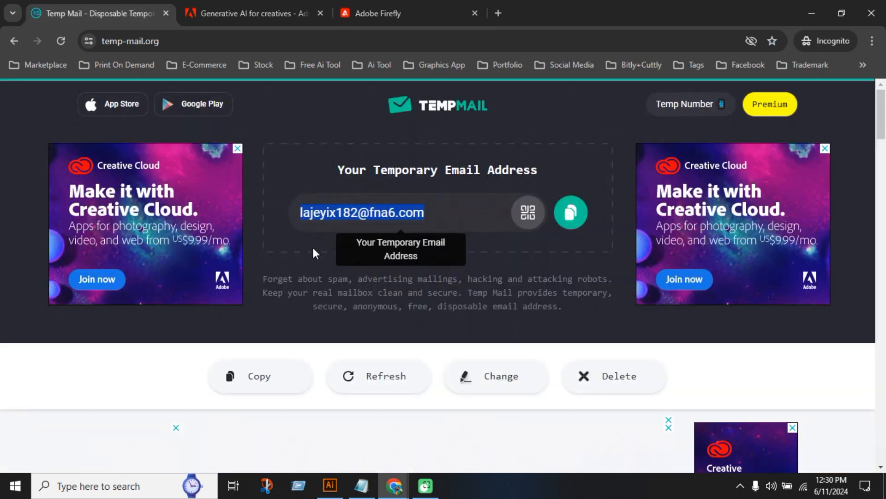
{"action": "scroll", "coordinate": [406, 319], "scroll_direction": "down", "scroll_amount": 4}
{"action": "scroll", "coordinate": [277, 314], "scroll_direction": "down", "scroll_amount": 1}
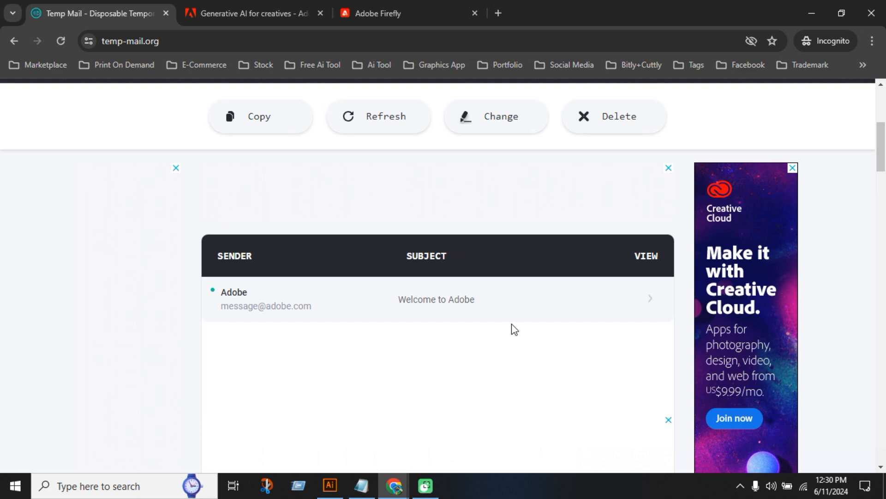
{"action": "left_click", "coordinate": [445, 301]}
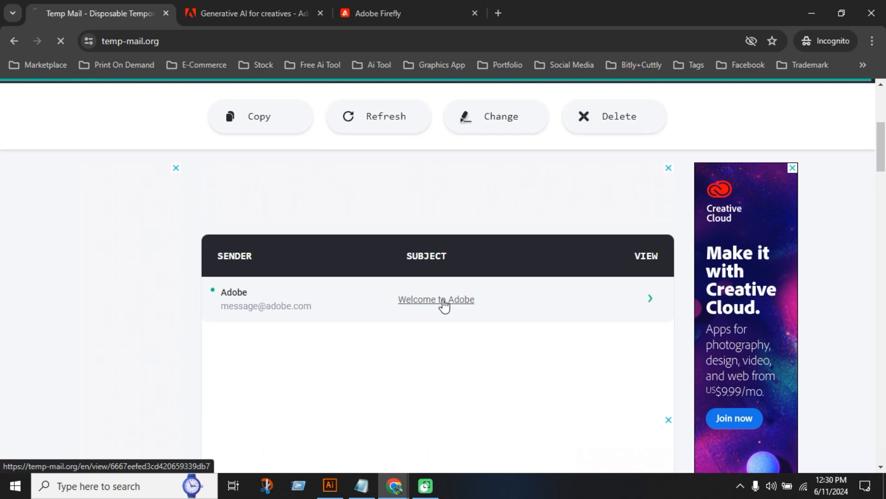
{"action": "scroll", "coordinate": [442, 304], "scroll_direction": "down", "scroll_amount": 10}
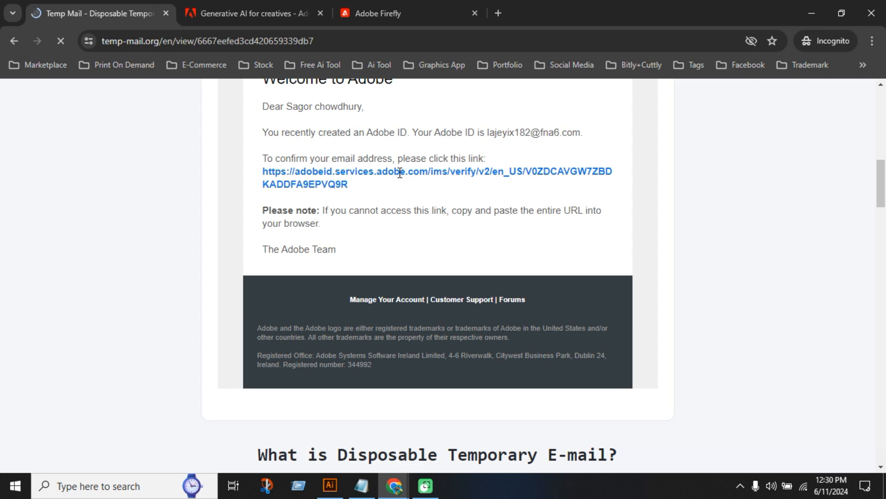
{"action": "left_click", "coordinate": [380, 174]}
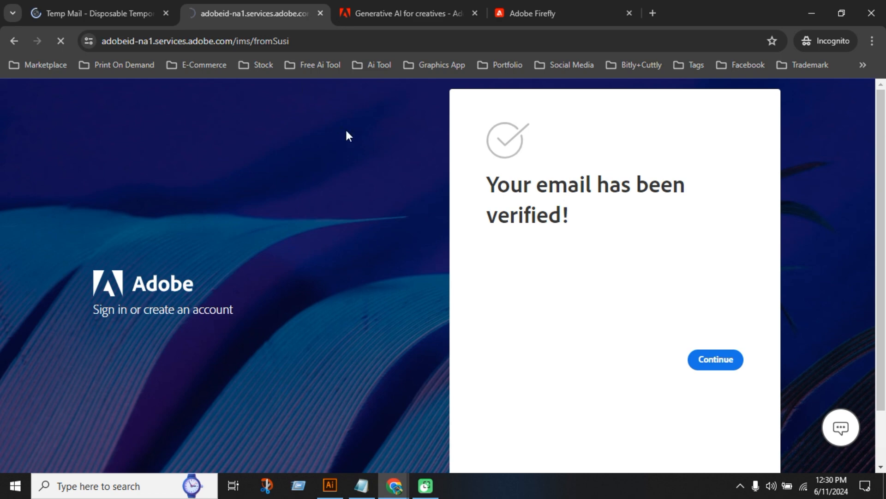
{"action": "key", "text": "ctrl+w"}
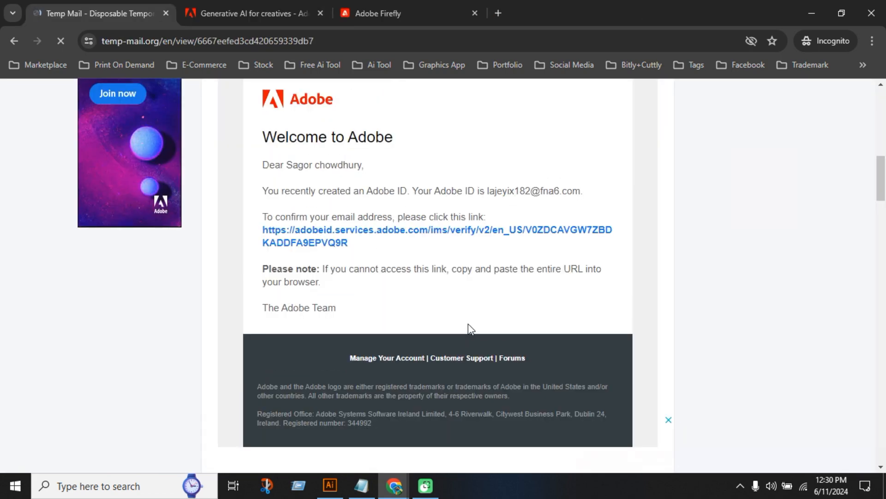
Switch to the Adobe Firefly home page, open the Text to image generator, and agree to the generative AI user guidelines
{"action": "left_click", "coordinate": [270, 6]}
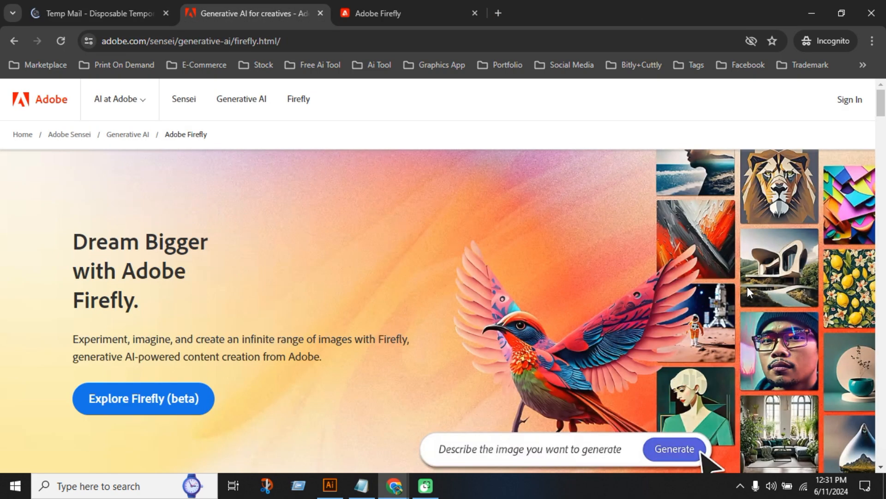
{"action": "left_click", "coordinate": [445, 5]}
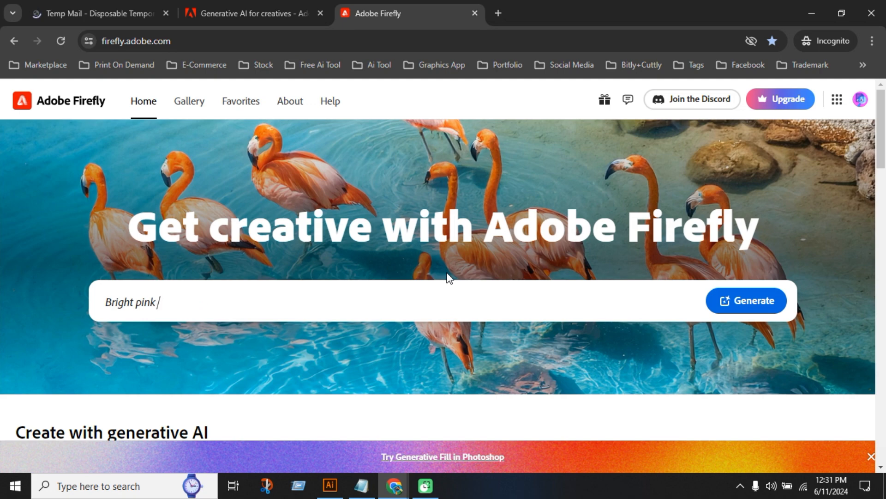
{"action": "scroll", "coordinate": [372, 317], "scroll_direction": "down", "scroll_amount": 8}
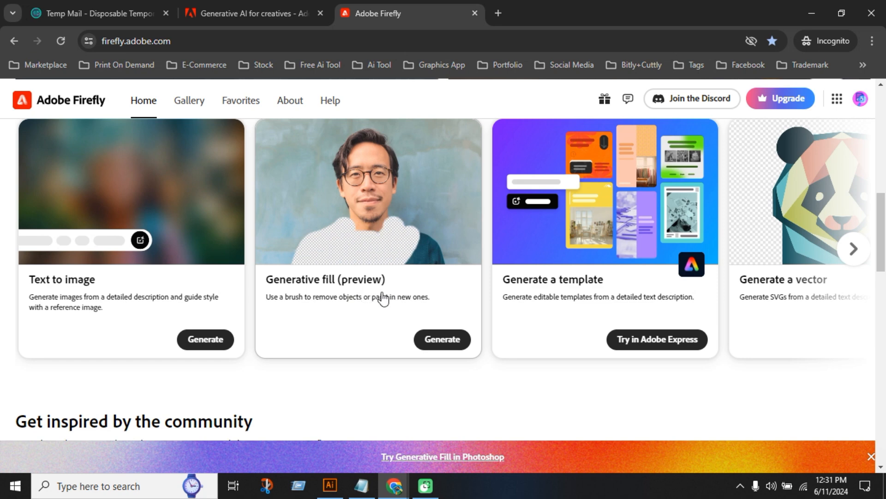
{"action": "left_click", "coordinate": [188, 303]}
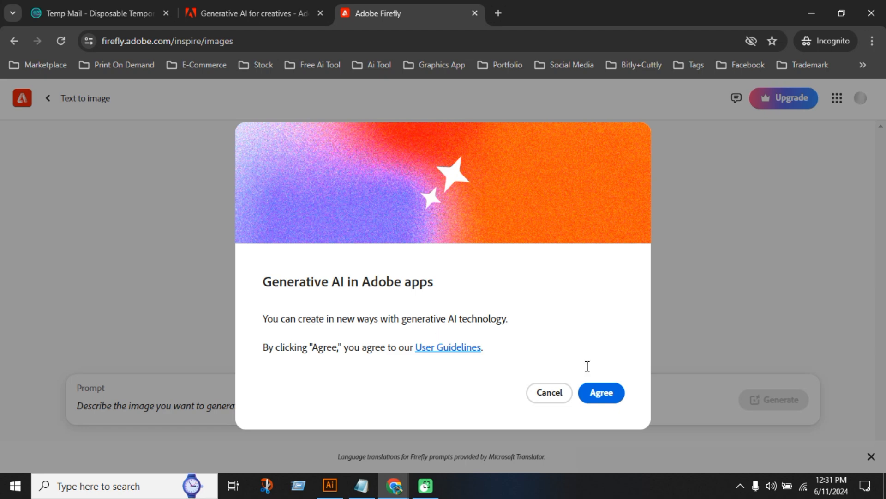
{"action": "left_click", "coordinate": [599, 395]}
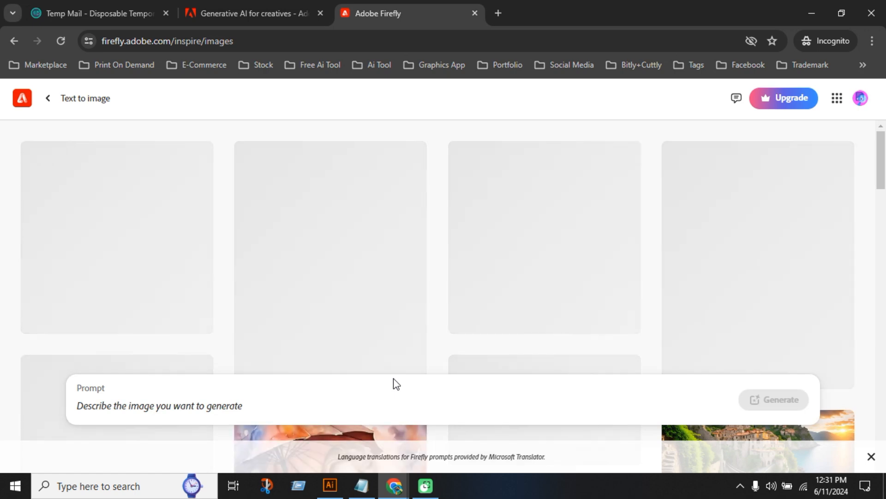
Browse the community images in the Text to image gallery and examine their subjects and prompts
{"action": "mouse_move", "coordinate": [388, 301]}
{"action": "scroll", "coordinate": [388, 304], "scroll_direction": "down", "scroll_amount": 3}
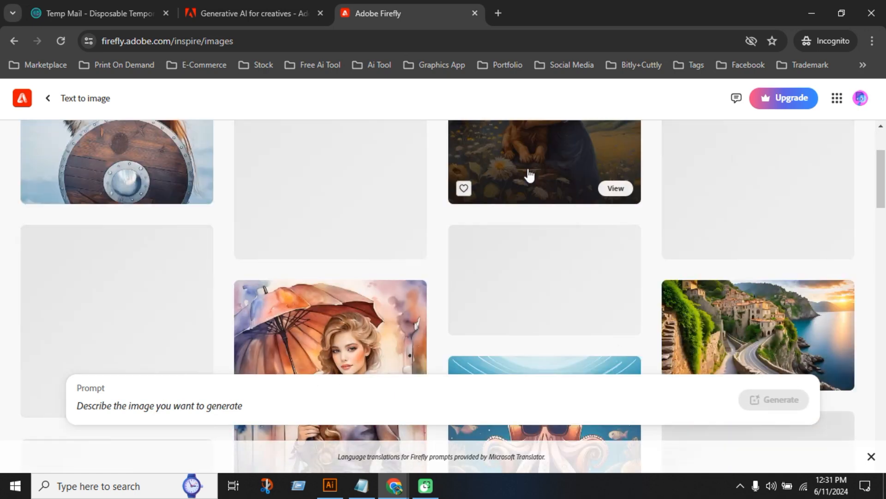
{"action": "scroll", "coordinate": [473, 242], "scroll_direction": "up", "scroll_amount": 3}
{"action": "mouse_move", "coordinate": [592, 275]}
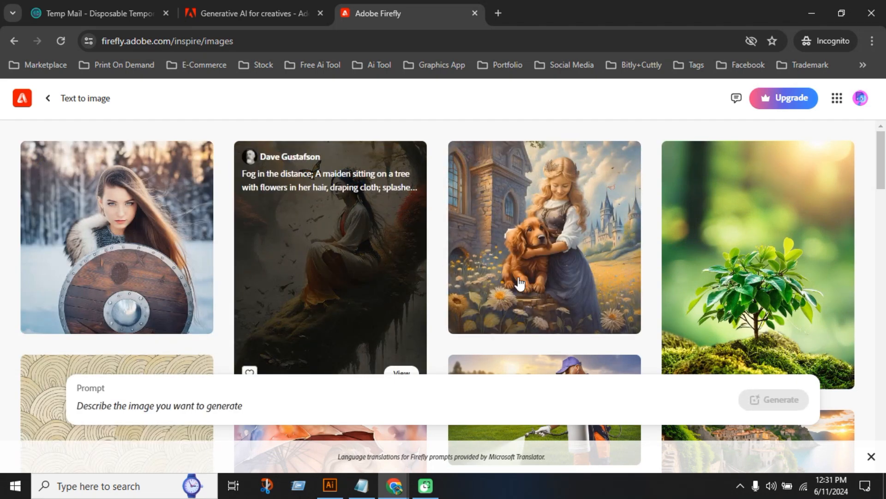
{"action": "scroll", "coordinate": [516, 284], "scroll_direction": "down", "scroll_amount": 6}
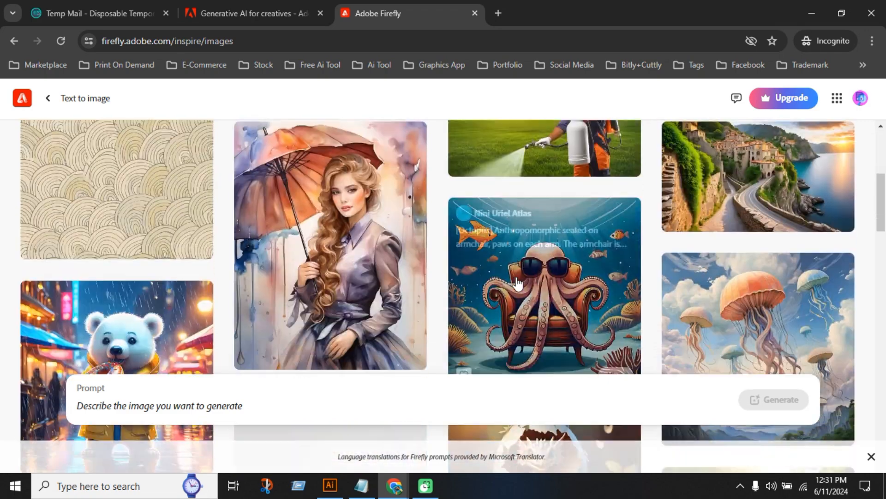
{"action": "scroll", "coordinate": [519, 280], "scroll_direction": "up", "scroll_amount": 6}
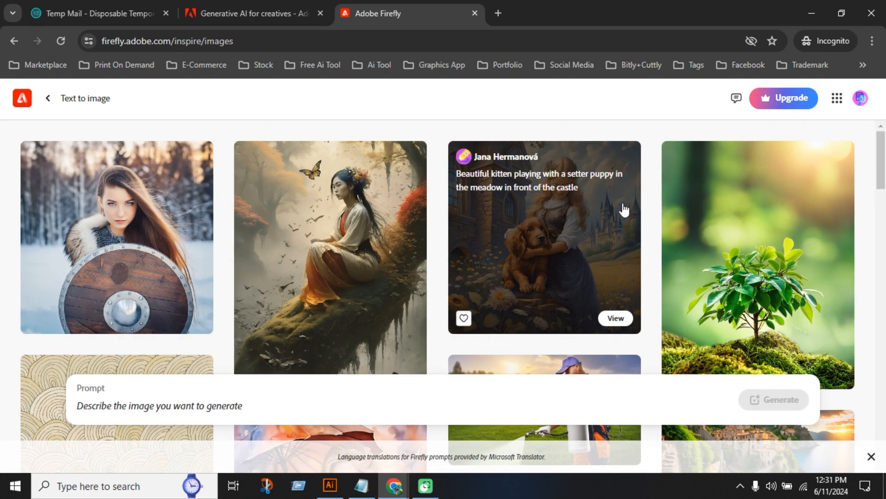
{"action": "scroll", "coordinate": [549, 291], "scroll_direction": "down", "scroll_amount": 3}
{"action": "scroll", "coordinate": [432, 281], "scroll_direction": "down", "scroll_amount": 8}
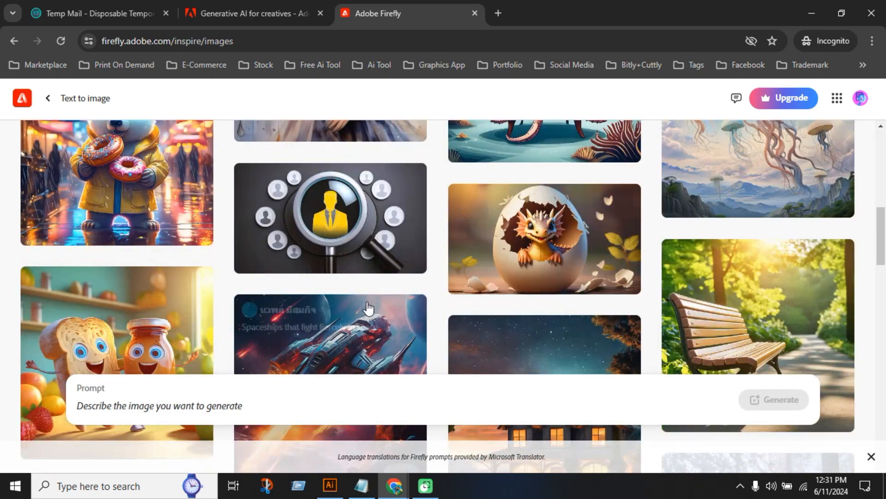
{"action": "scroll", "coordinate": [490, 296], "scroll_direction": "down", "scroll_amount": 5}
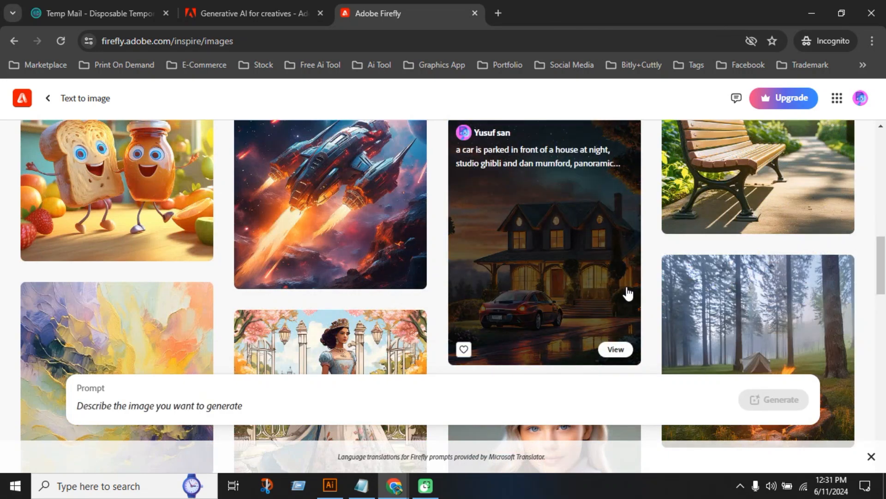
{"action": "scroll", "coordinate": [655, 293], "scroll_direction": "down", "scroll_amount": 3}
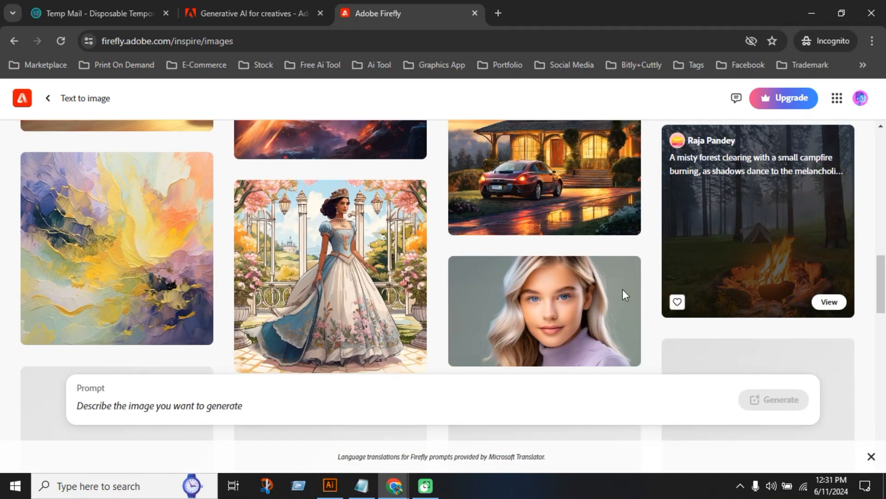
{"action": "scroll", "coordinate": [646, 293], "scroll_direction": "up", "scroll_amount": 10}
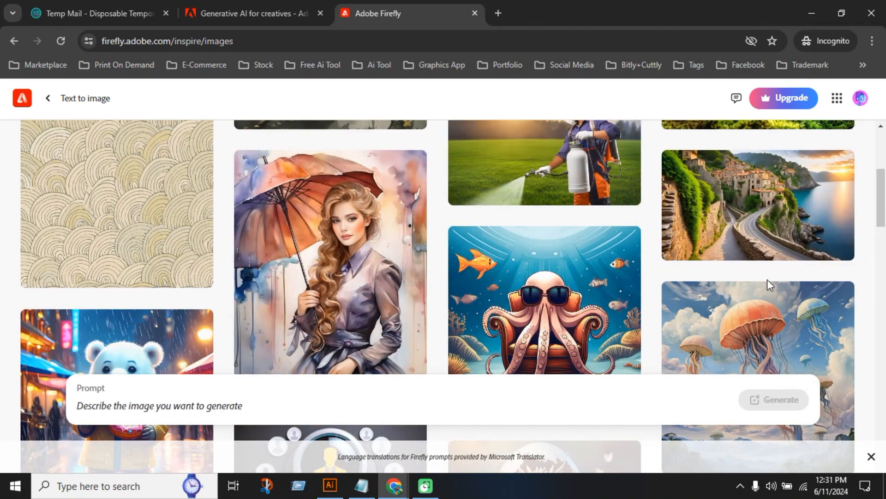
Open the community image of the hidden seaside town with the winding road and copy its full prompt
{"action": "mouse_move", "coordinate": [778, 203]}
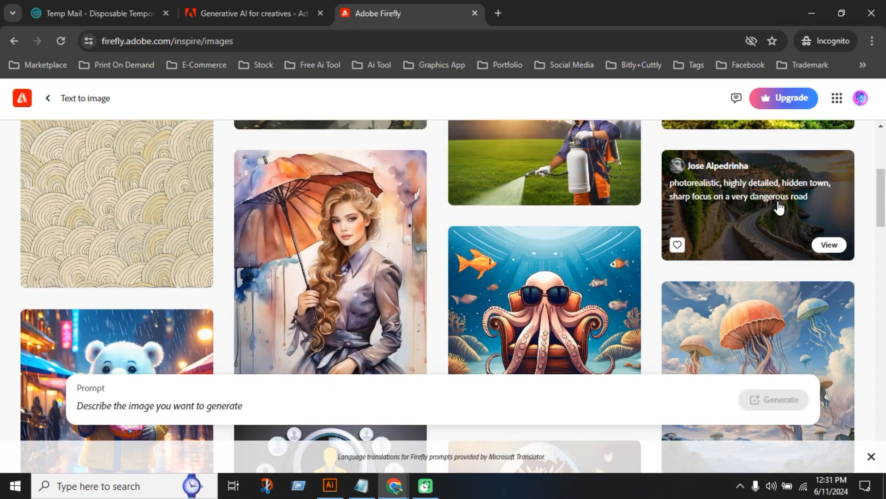
{"action": "left_click", "coordinate": [761, 222]}
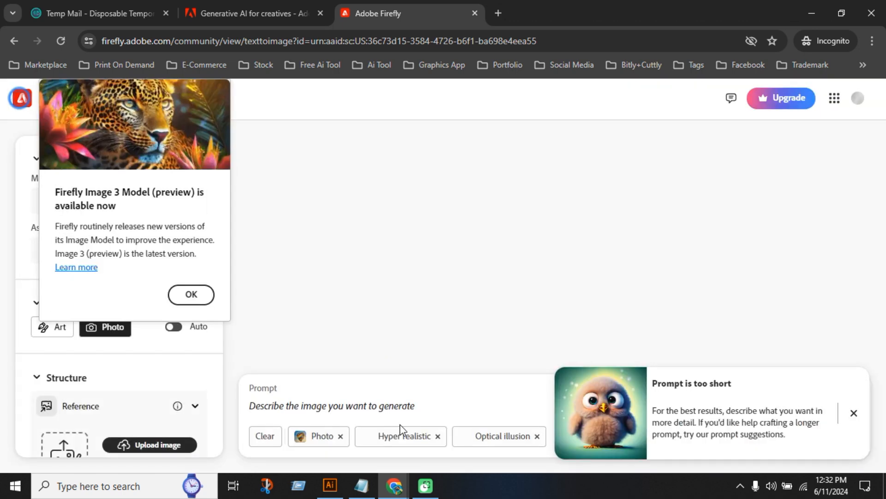
{"action": "left_click", "coordinate": [381, 400]}
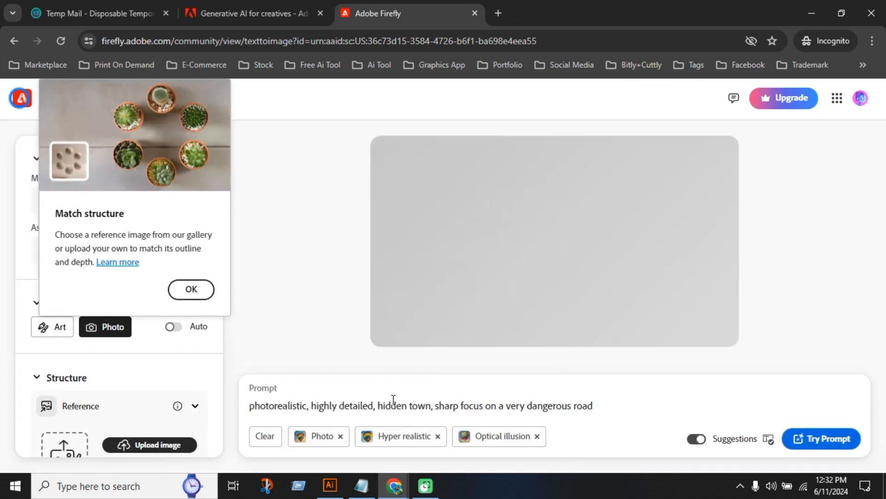
{"action": "left_click", "coordinate": [380, 442]}
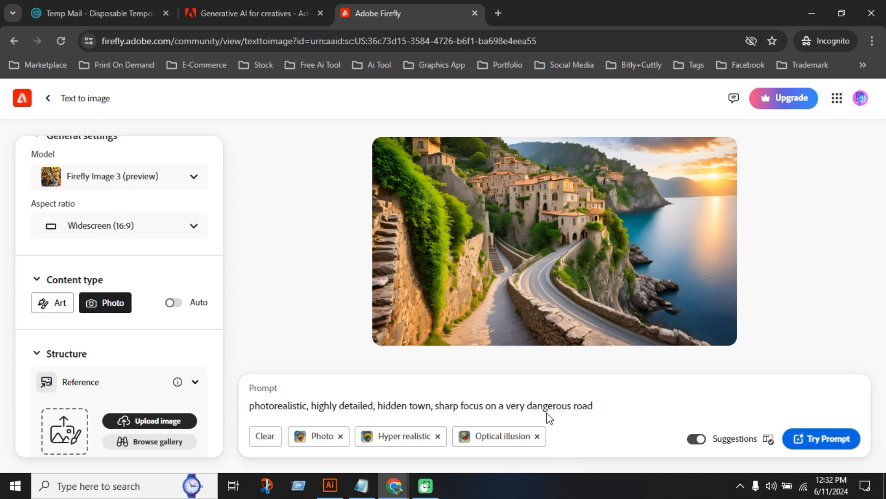
{"action": "left_click_drag", "start_coordinate": [598, 409], "coordinate": [247, 410]}
{"action": "key", "text": "ctrl+c"}
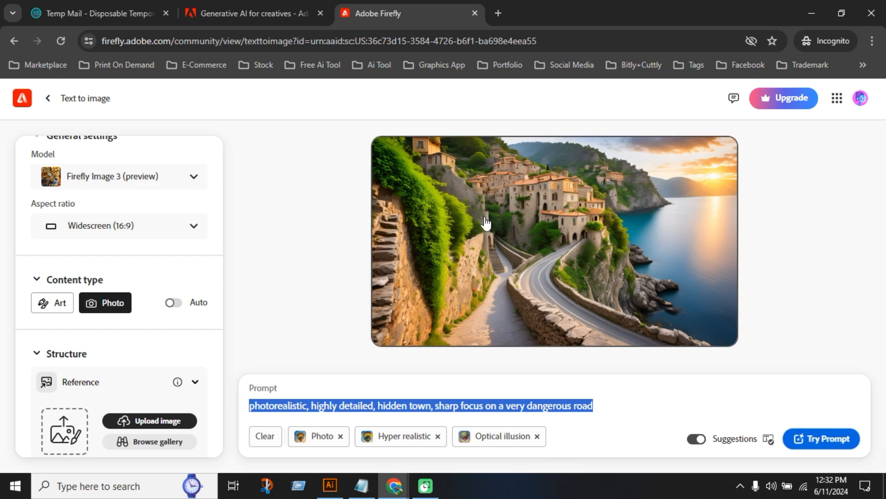
Return to the gallery and generate images from the prompt "photorealistic, highly detailed, hidden town, sharp focus on a very dangerous road"
{"action": "left_click", "coordinate": [48, 100]}
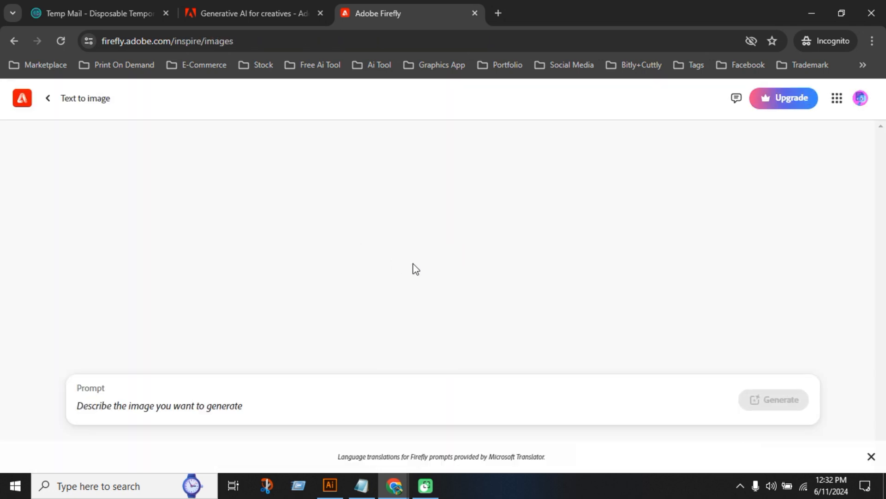
{"action": "scroll", "coordinate": [431, 326], "scroll_direction": "down", "scroll_amount": 3}
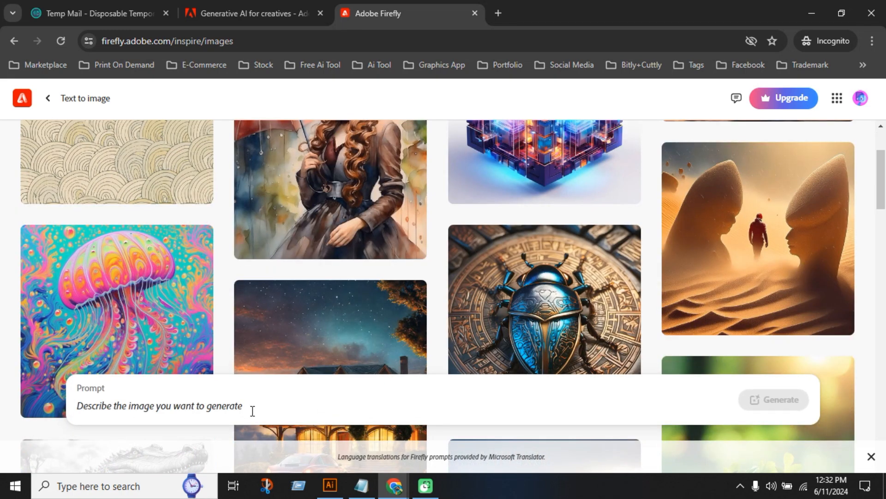
{"action": "left_click", "coordinate": [253, 410]}
{"action": "key", "text": "ctrl+v"}
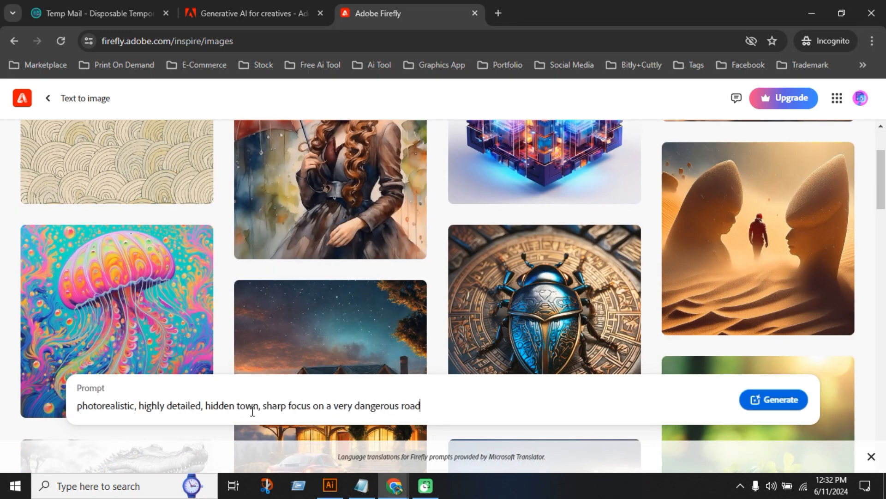
{"action": "left_click", "coordinate": [774, 400]}
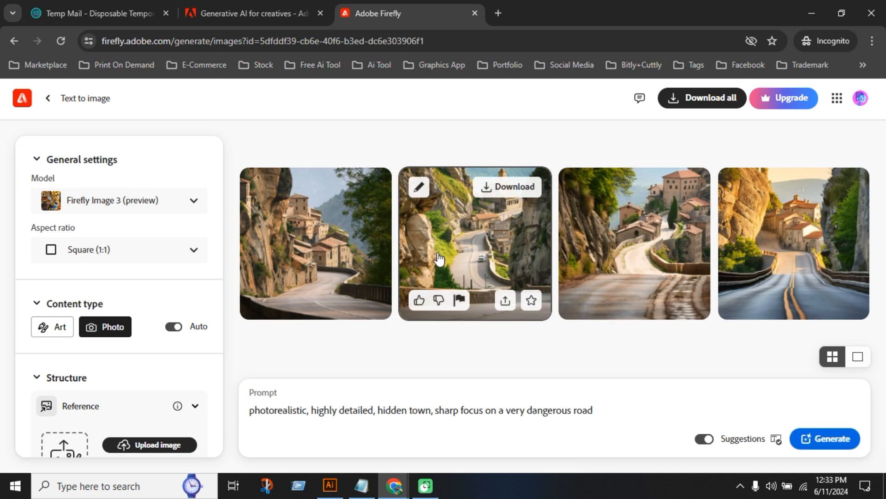
Download the first generated image as a JPEG into the Downloads folder and dismiss the Adobe Express offer
{"action": "mouse_move", "coordinate": [347, 253]}
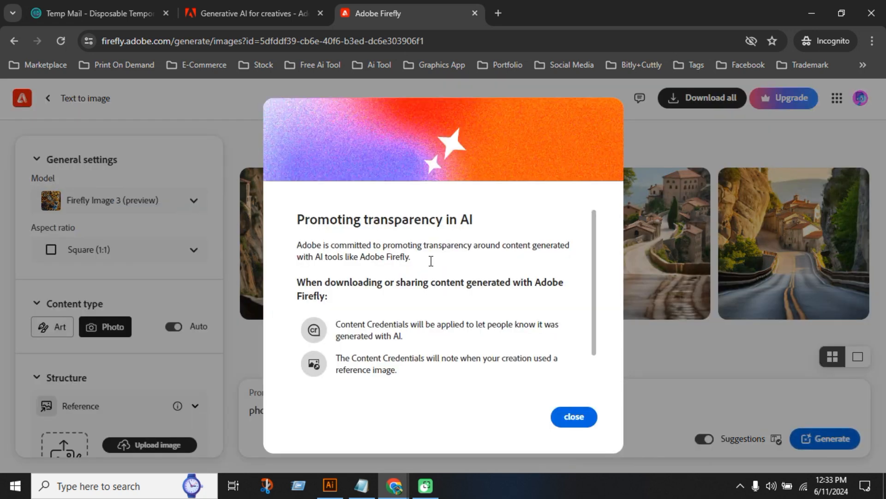
{"action": "left_click", "coordinate": [570, 421]}
{"action": "mouse_move", "coordinate": [368, 193]}
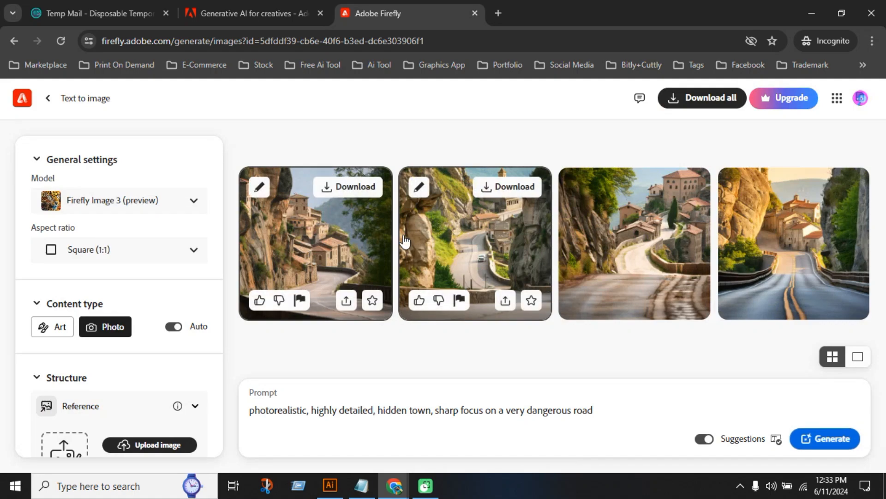
{"action": "left_click", "coordinate": [367, 188]}
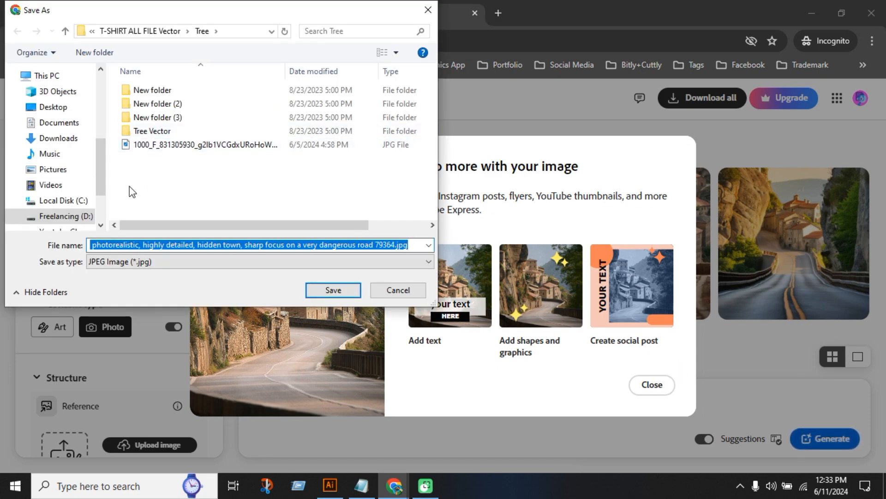
{"action": "left_click", "coordinate": [61, 137]}
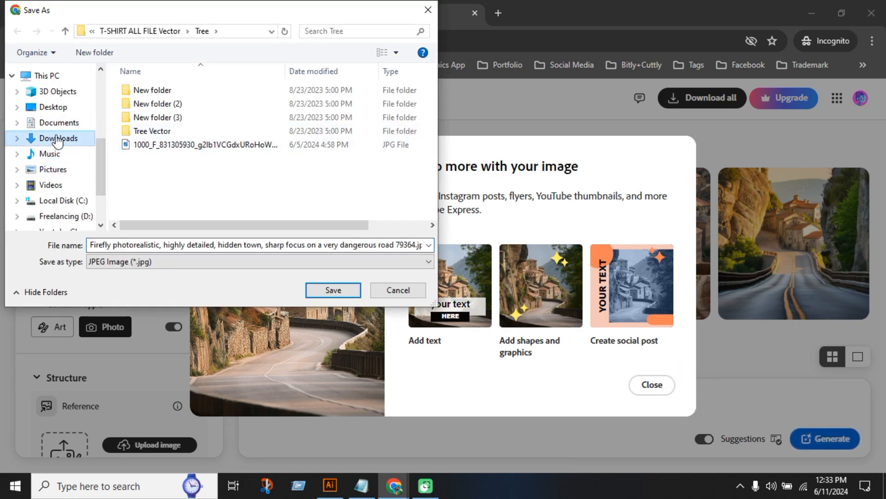
{"action": "left_click", "coordinate": [333, 289]}
{"action": "left_click", "coordinate": [267, 73]}
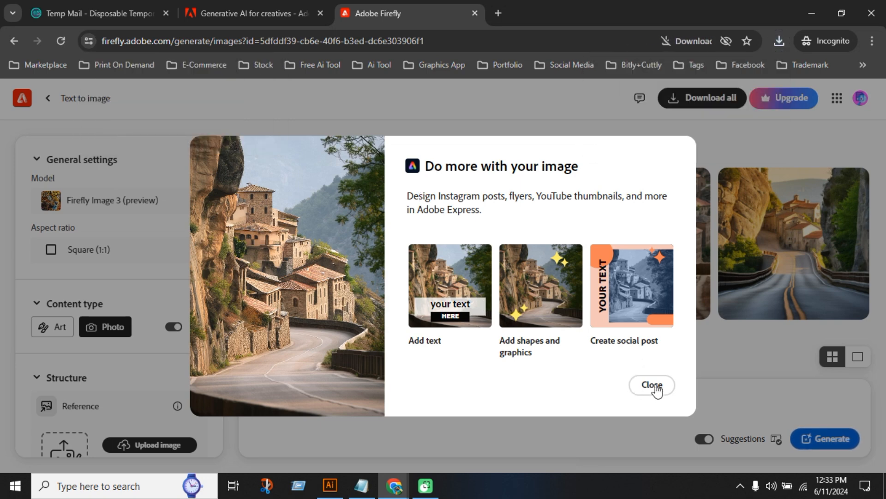
{"action": "left_click", "coordinate": [651, 388]}
Open the first generated image in Adobe Express with the Add text option and return to the Firefly results
{"action": "mouse_move", "coordinate": [323, 190]}
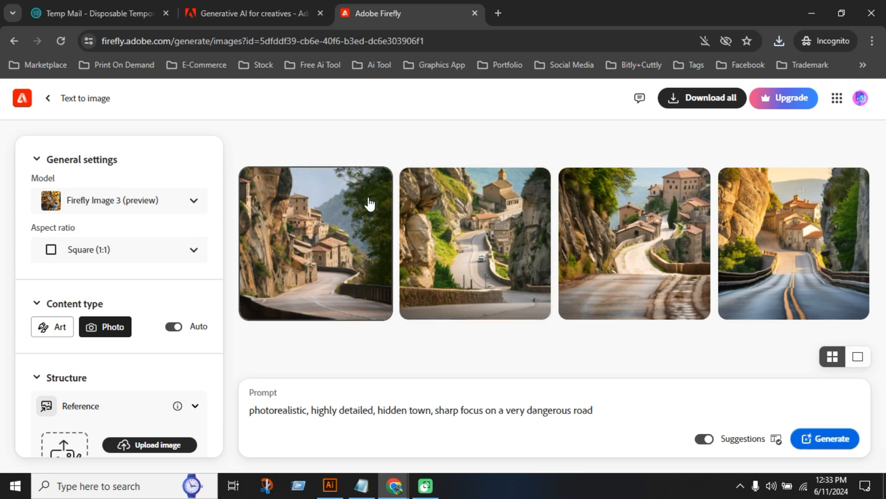
{"action": "left_click", "coordinate": [259, 186]}
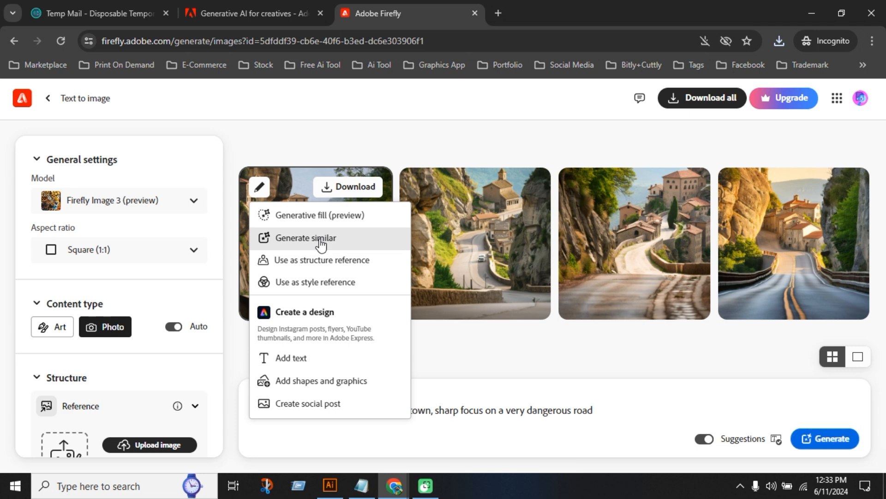
{"action": "left_click", "coordinate": [337, 363]}
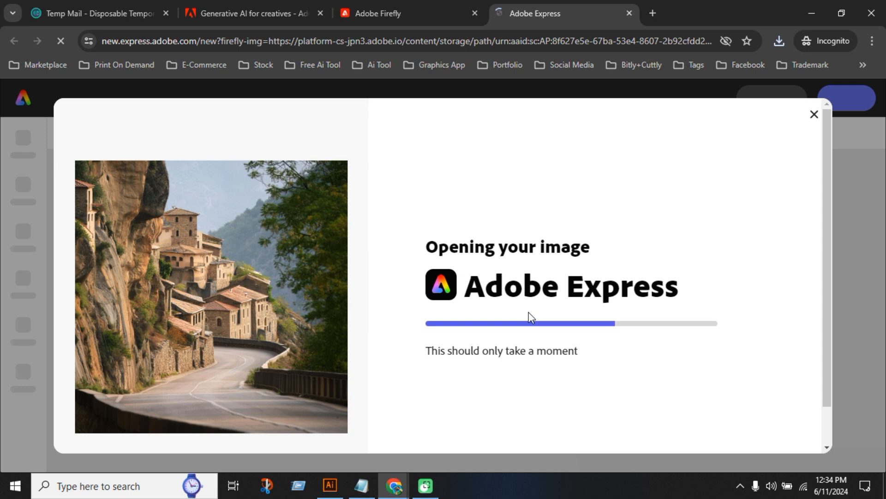
{"action": "key", "text": "ctrl+shift+Tab"}
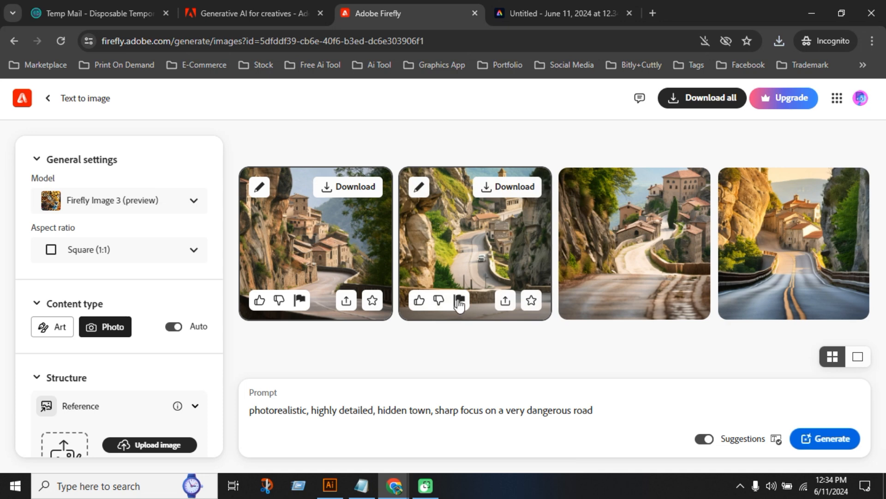
Upload the second dog illustration from the Dog folder in Downloads as the structure reference, accepting the image upload notice
{"action": "scroll", "coordinate": [170, 334], "scroll_direction": "down", "scroll_amount": 5}
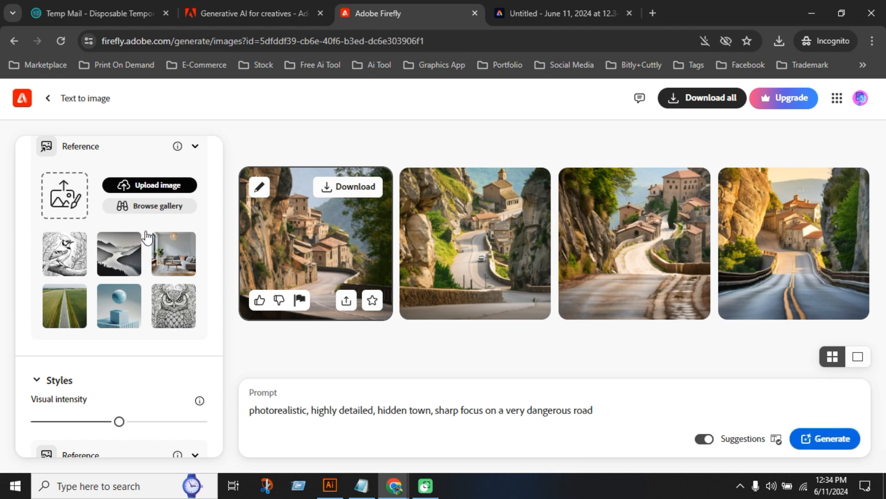
{"action": "left_click", "coordinate": [130, 185]}
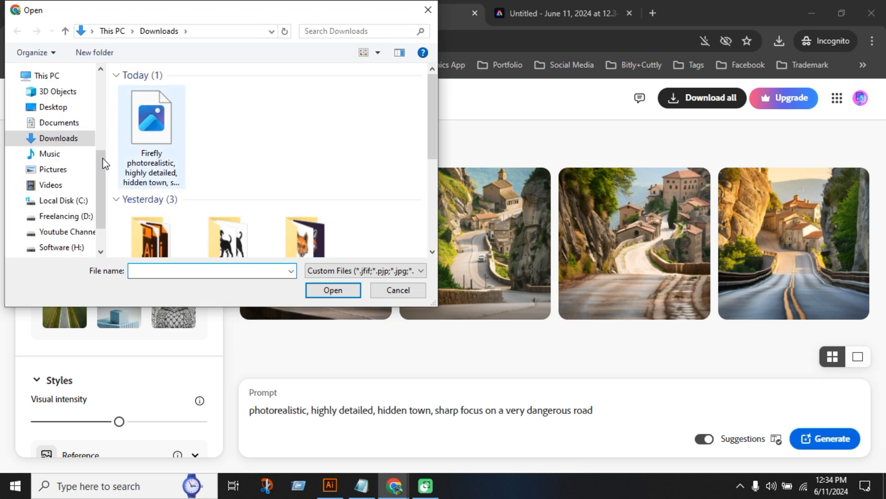
{"action": "scroll", "coordinate": [180, 157], "scroll_direction": "down", "scroll_amount": 2}
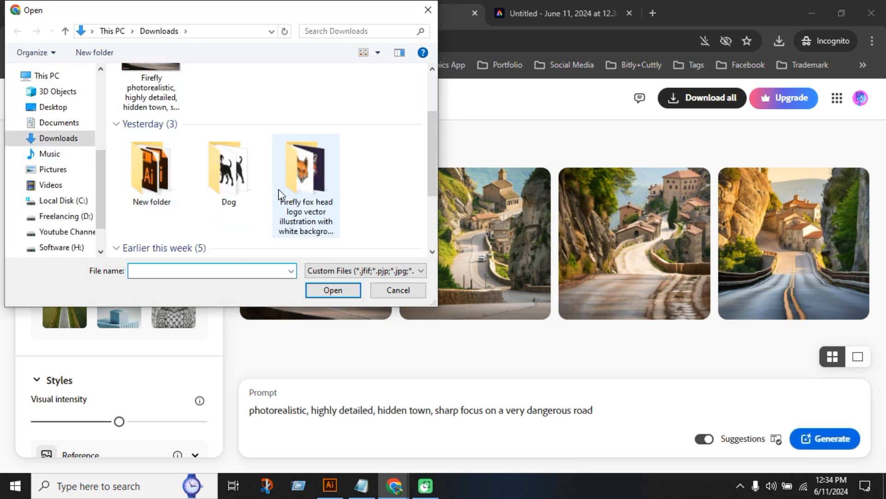
{"action": "double_click", "coordinate": [223, 186]}
{"action": "left_click", "coordinate": [229, 136]}
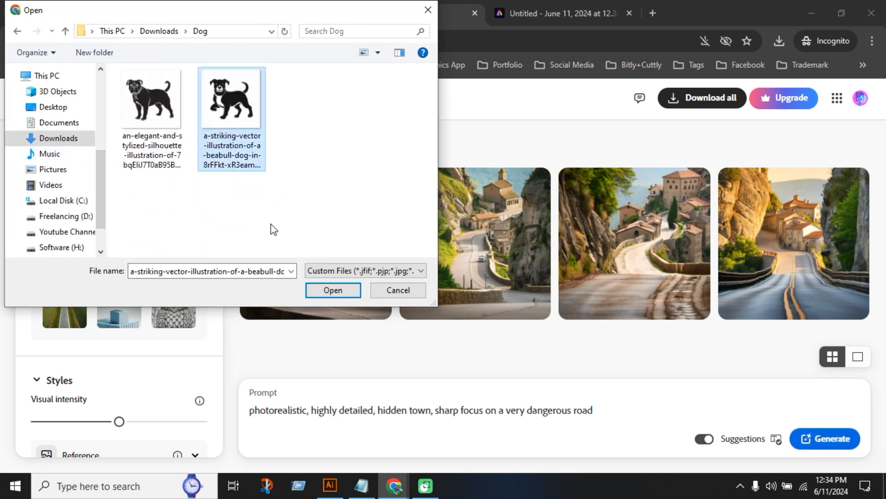
{"action": "left_click", "coordinate": [323, 289]}
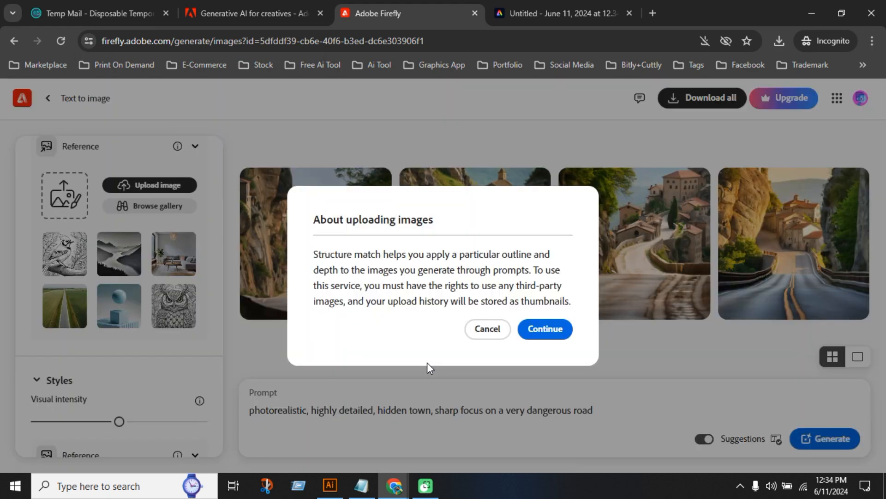
{"action": "left_click", "coordinate": [556, 336]}
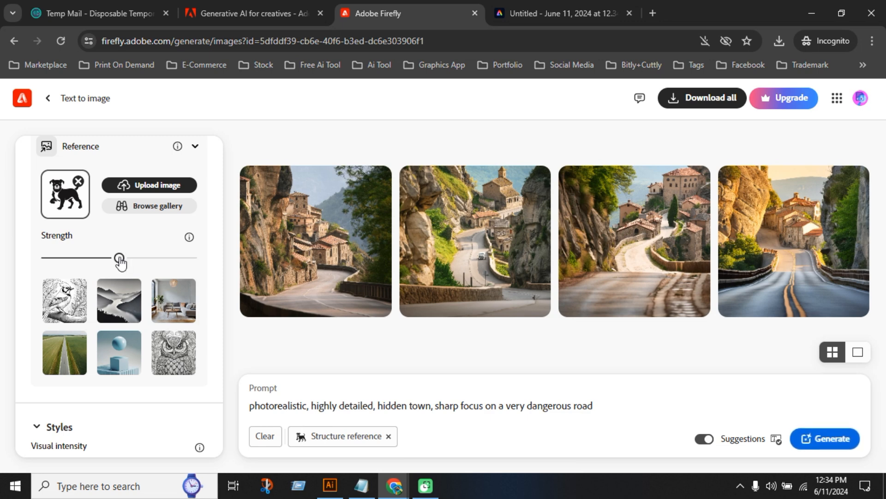
Look through the structure strength, style reference, effects, color, lighting and camera angle settings
{"action": "scroll", "coordinate": [123, 323], "scroll_direction": "down", "scroll_amount": 2}
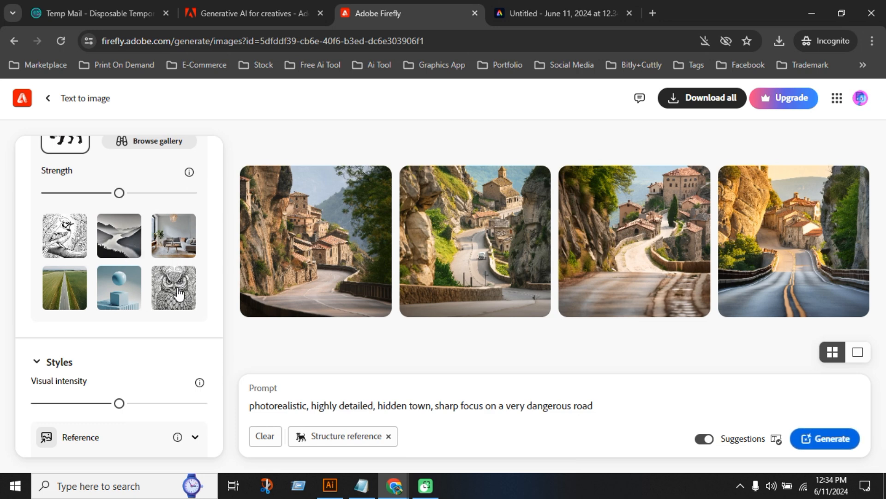
{"action": "scroll", "coordinate": [104, 309], "scroll_direction": "down", "scroll_amount": 4}
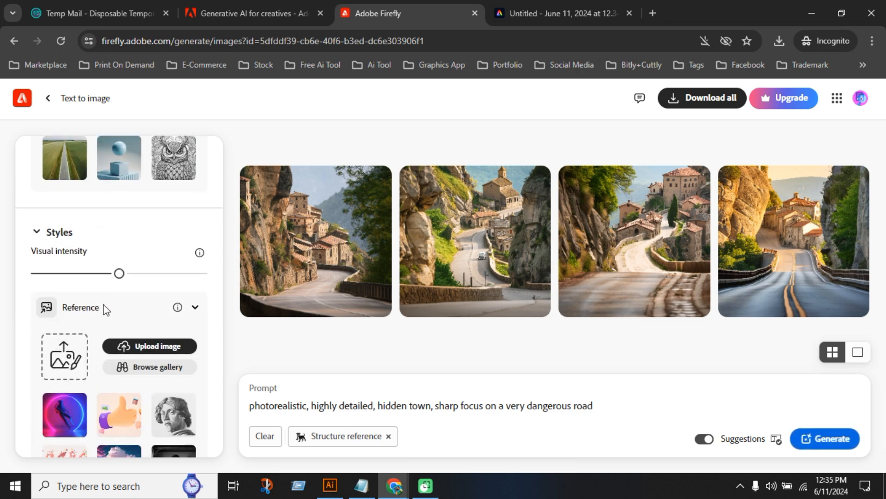
{"action": "scroll", "coordinate": [89, 300], "scroll_direction": "down", "scroll_amount": 7}
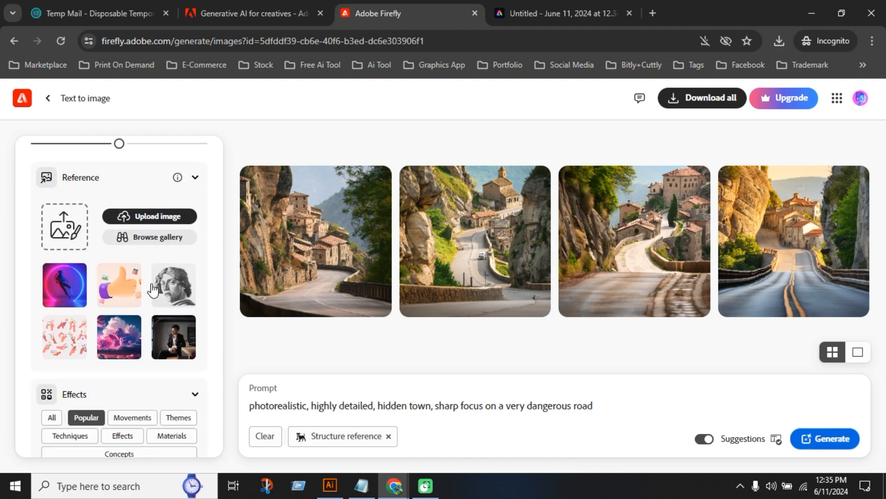
{"action": "scroll", "coordinate": [138, 343], "scroll_direction": "down", "scroll_amount": 2}
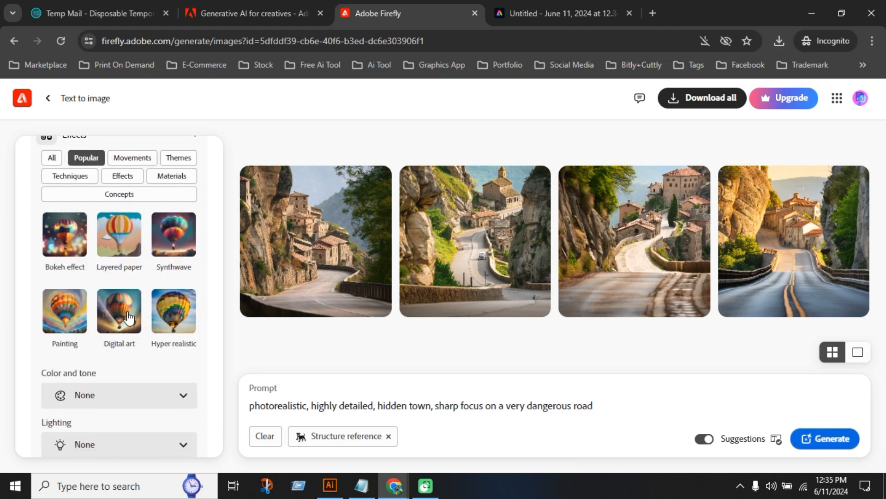
{"action": "scroll", "coordinate": [130, 318], "scroll_direction": "up", "scroll_amount": 2}
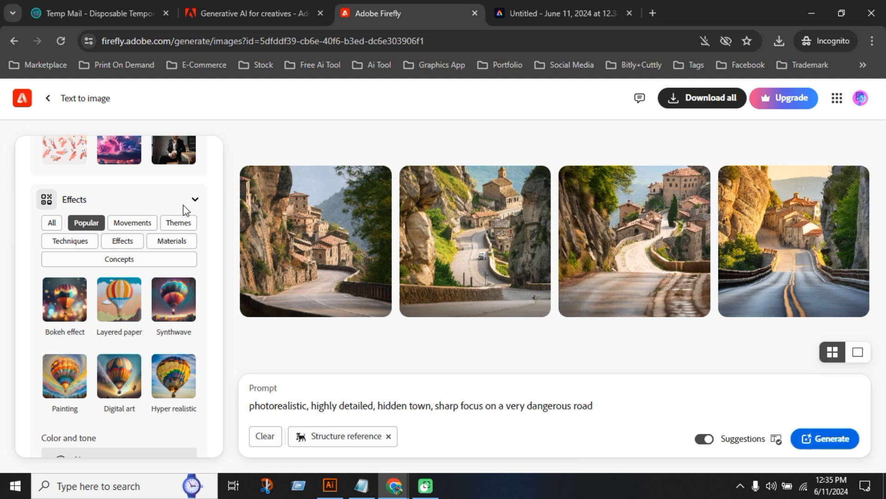
{"action": "left_click", "coordinate": [194, 200]}
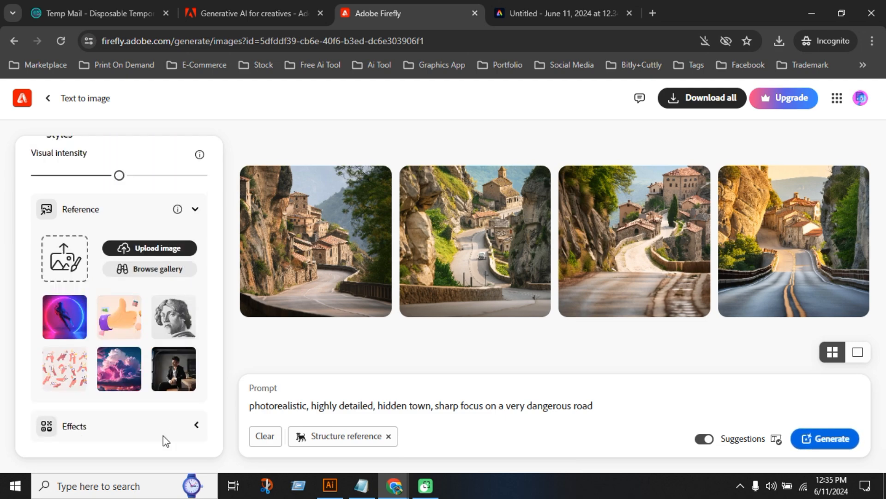
{"action": "left_click", "coordinate": [196, 427]}
{"action": "scroll", "coordinate": [149, 336], "scroll_direction": "down", "scroll_amount": 3}
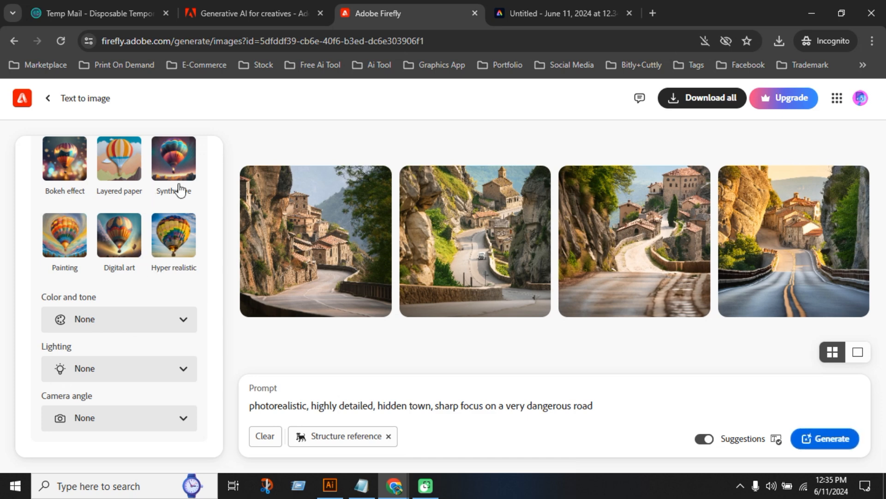
Try the Digital art effect, remove it again, and set Color and tone to Black and white
{"action": "left_click", "coordinate": [121, 249]}
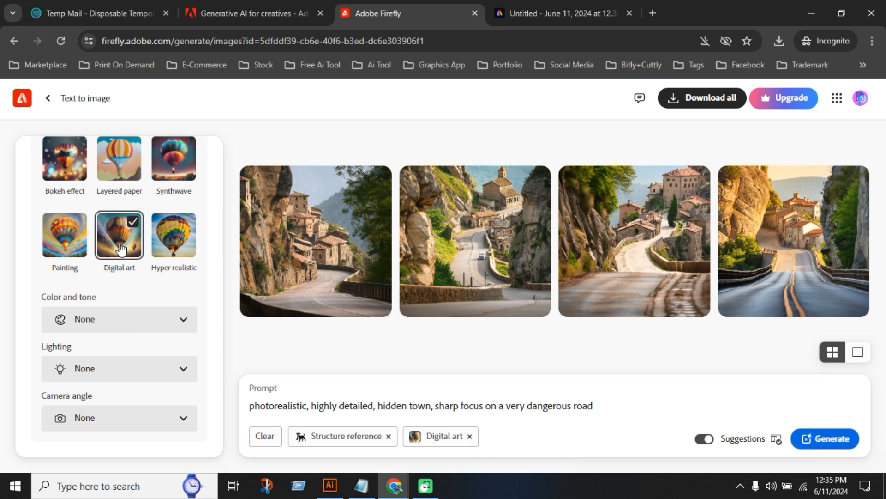
{"action": "left_click", "coordinate": [121, 249]}
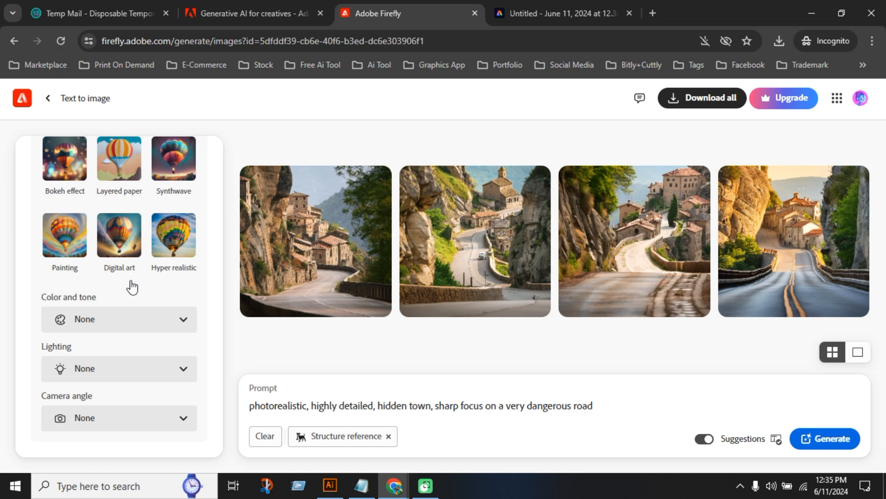
{"action": "left_click", "coordinate": [147, 321]}
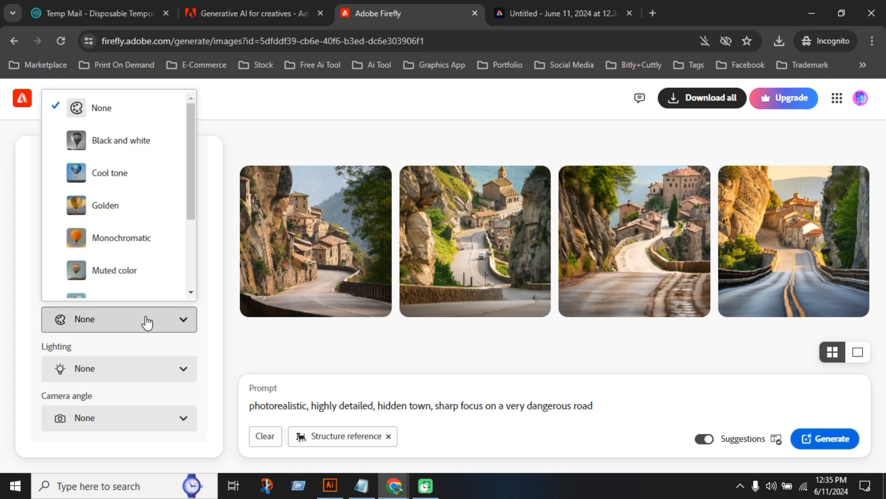
{"action": "left_click", "coordinate": [139, 141]}
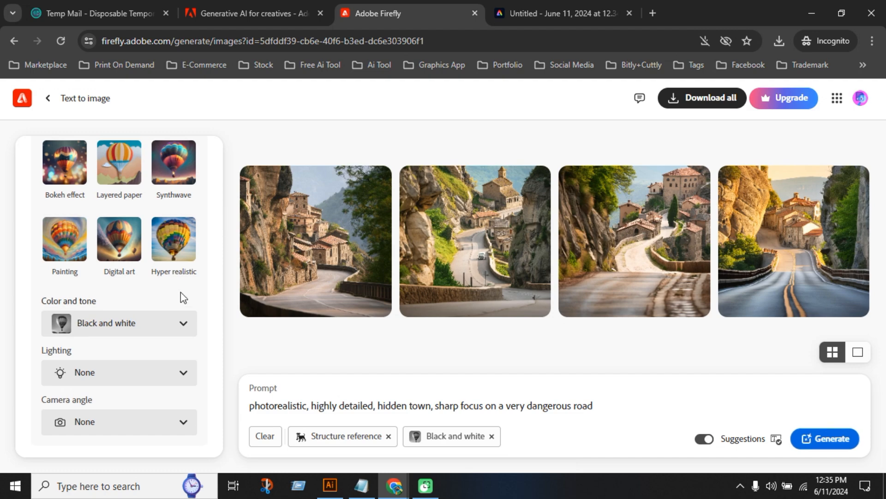
Review the structure and style settings again, including the available Lighting and Camera angle options, without choosing any
{"action": "scroll", "coordinate": [180, 296], "scroll_direction": "up", "scroll_amount": 10}
{"action": "scroll", "coordinate": [99, 292], "scroll_direction": "up", "scroll_amount": 2}
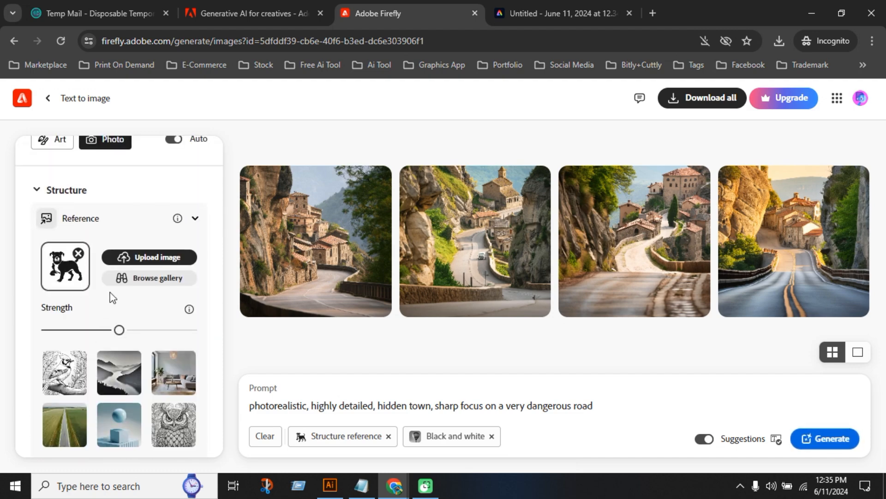
{"action": "scroll", "coordinate": [96, 317], "scroll_direction": "up", "scroll_amount": 3}
{"action": "scroll", "coordinate": [96, 317], "scroll_direction": "down", "scroll_amount": 10}
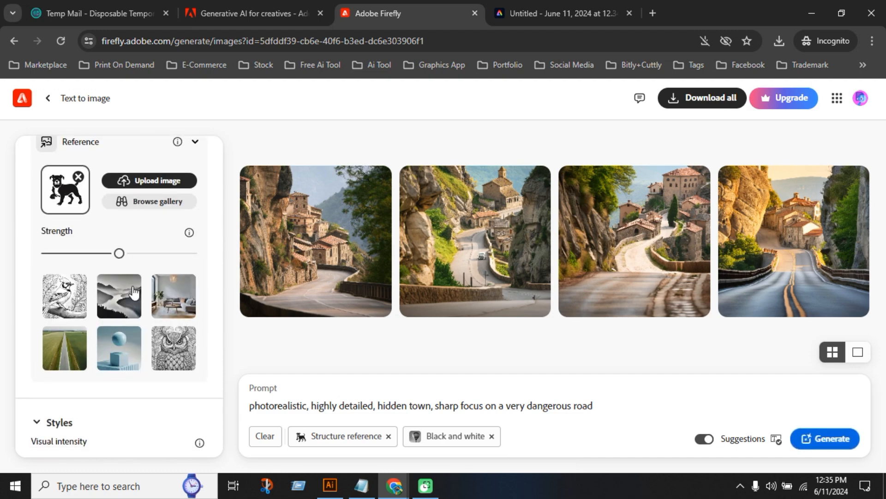
{"action": "scroll", "coordinate": [139, 301], "scroll_direction": "down", "scroll_amount": 3}
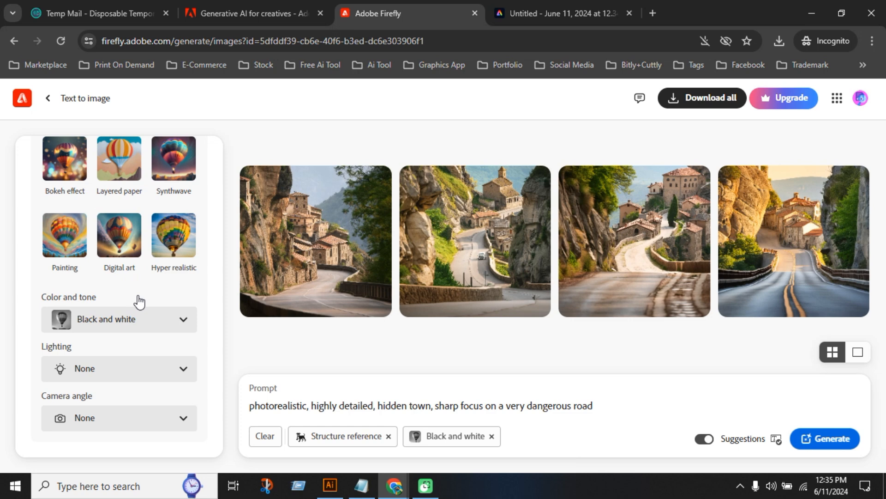
{"action": "left_click", "coordinate": [125, 371]}
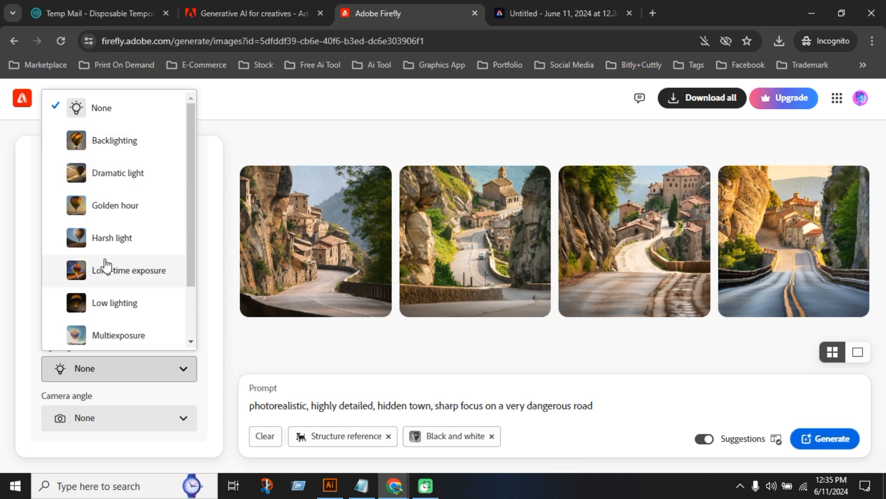
{"action": "left_click", "coordinate": [212, 336]}
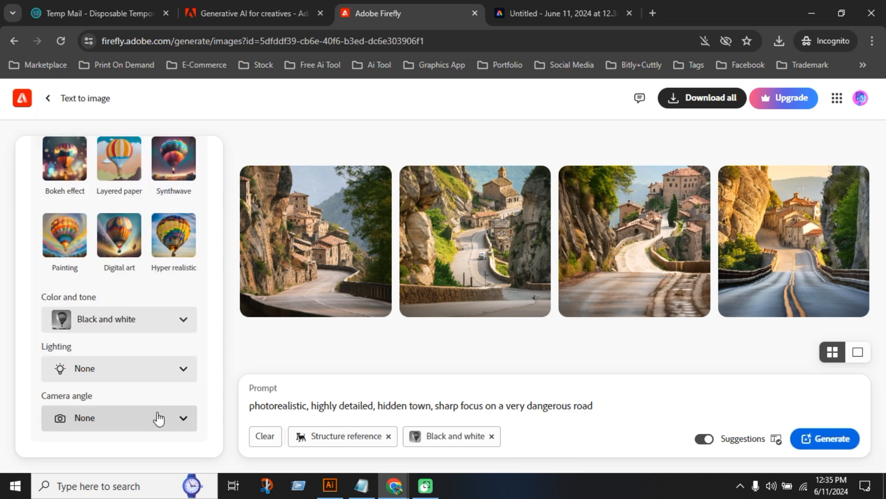
{"action": "left_click", "coordinate": [159, 418]}
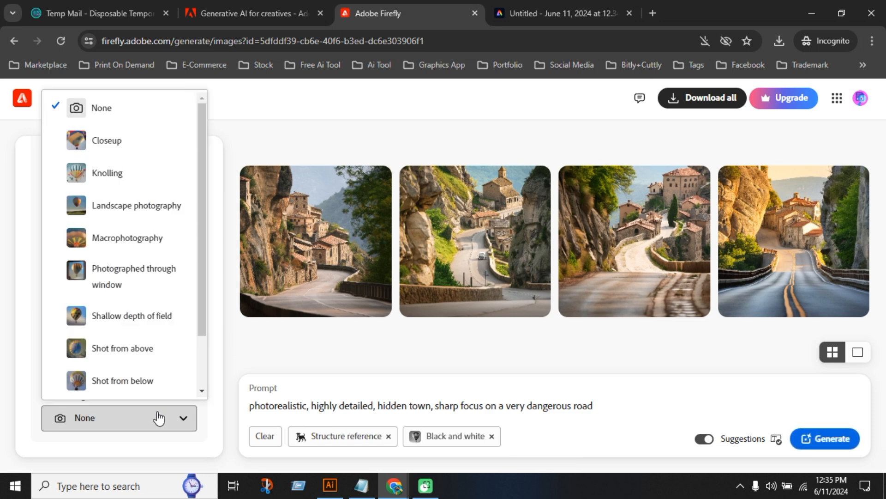
{"action": "left_click", "coordinate": [159, 418]}
{"action": "scroll", "coordinate": [144, 293], "scroll_direction": "up", "scroll_amount": 10}
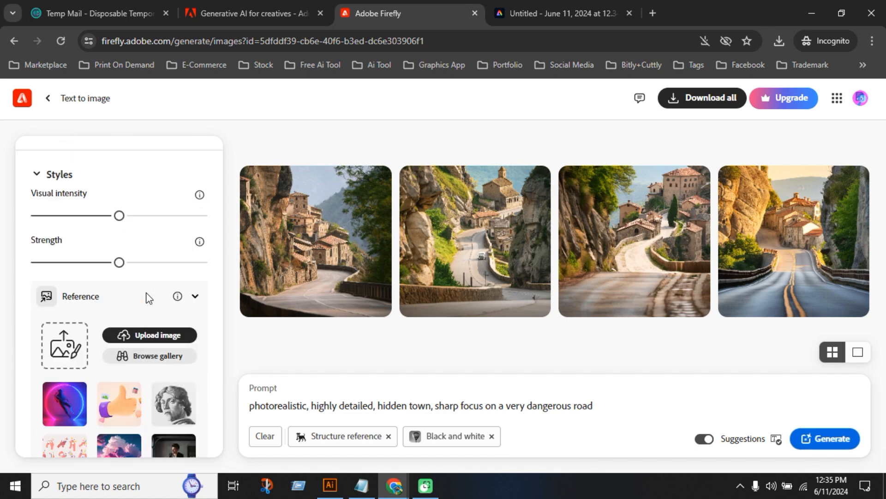
{"action": "scroll", "coordinate": [147, 295], "scroll_direction": "up", "scroll_amount": 5}
{"action": "scroll", "coordinate": [149, 302], "scroll_direction": "down", "scroll_amount": 8}
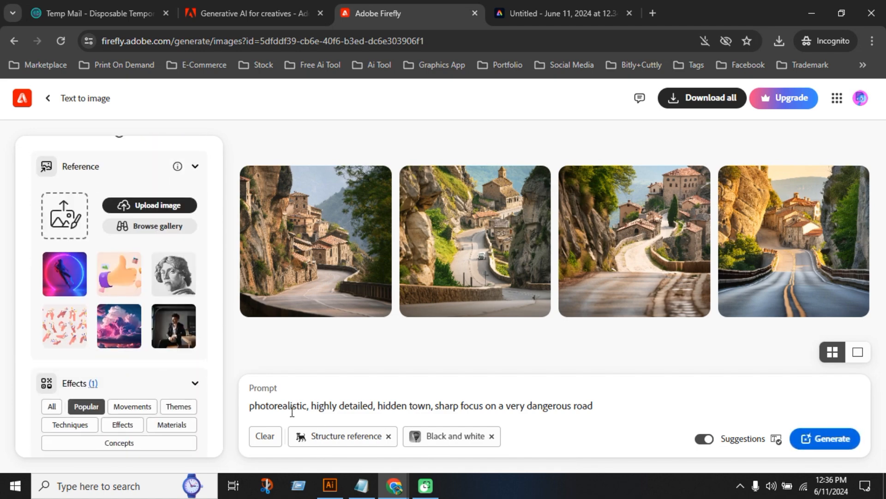
Replace the prompt with "create a dog vector shilhoutee" and generate images using the dog structure reference
{"action": "left_click_drag", "start_coordinate": [248, 405], "coordinate": [602, 406]}
{"action": "key", "text": "BackSpace"}
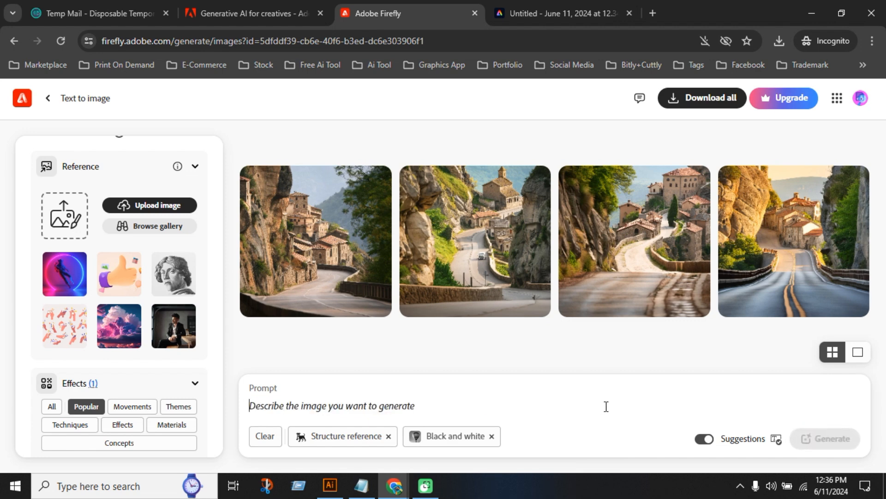
{"action": "type", "text": "create "}
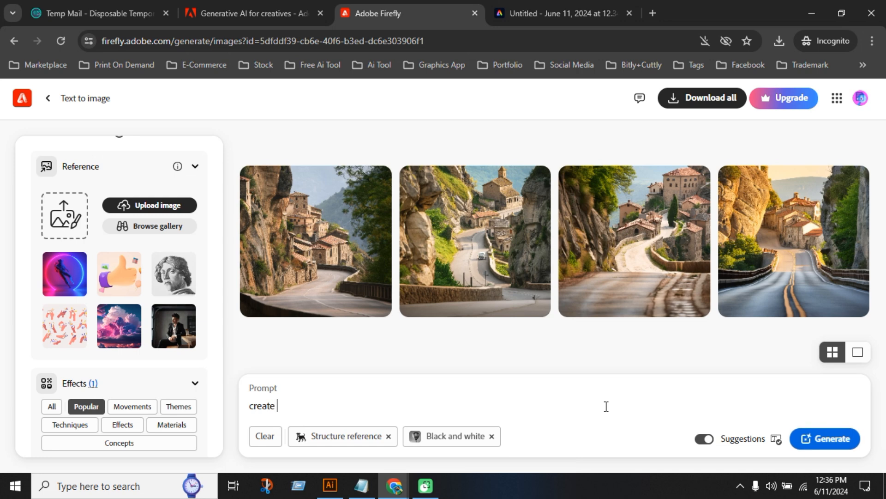
{"action": "type", "text": "a dog"}
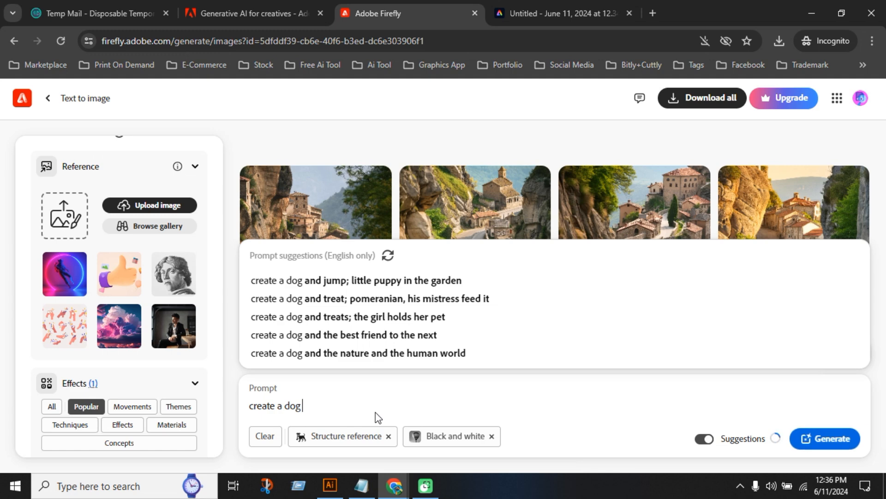
{"action": "type", "text": "vector"}
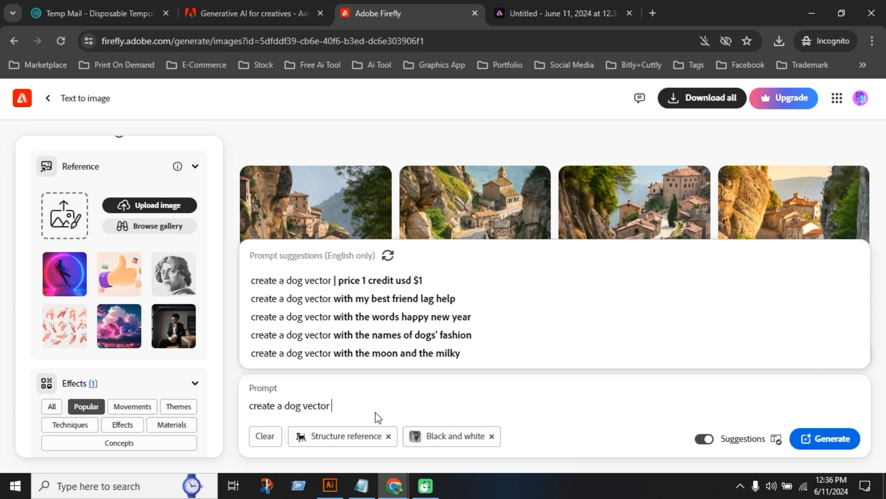
{"action": "type", "text": "shilh"}
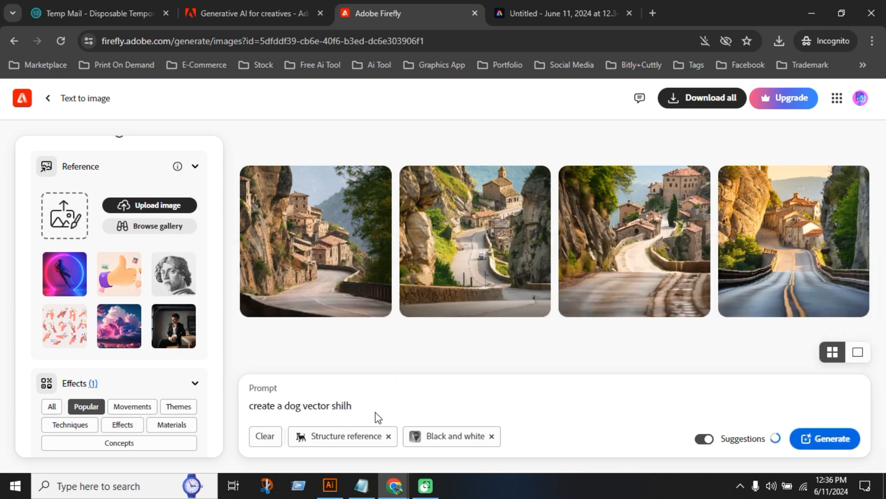
{"action": "type", "text": "outee"}
{"action": "left_click", "coordinate": [799, 437]}
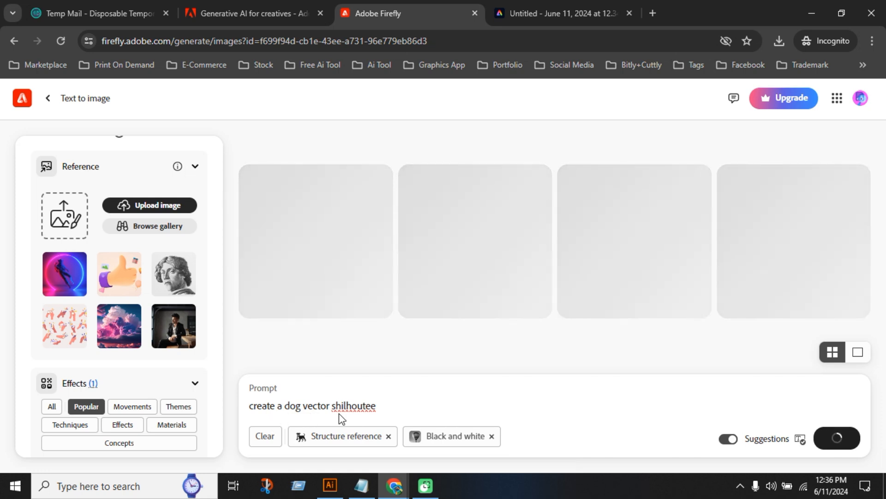
{"action": "mouse_move", "coordinate": [322, 441]}
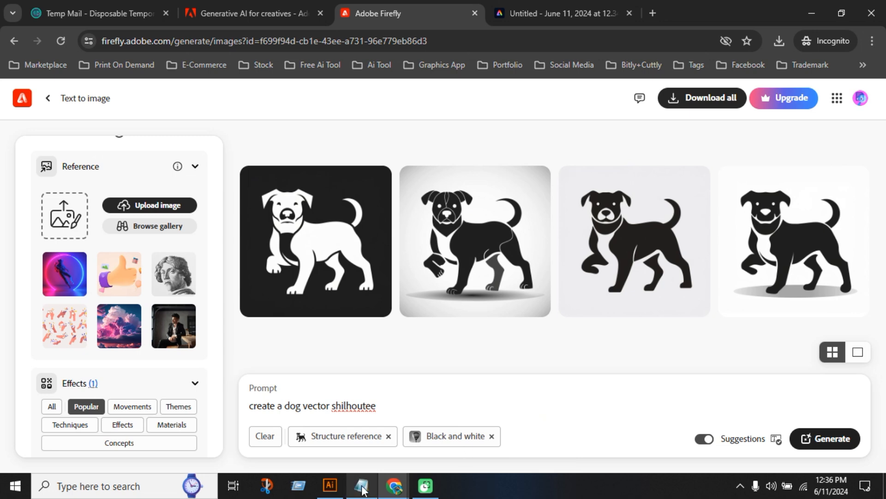
Try to download the fourth dog silhouette, the one on a white background, and dismiss the Adobe Express suggestion
{"action": "mouse_move", "coordinate": [354, 439]}
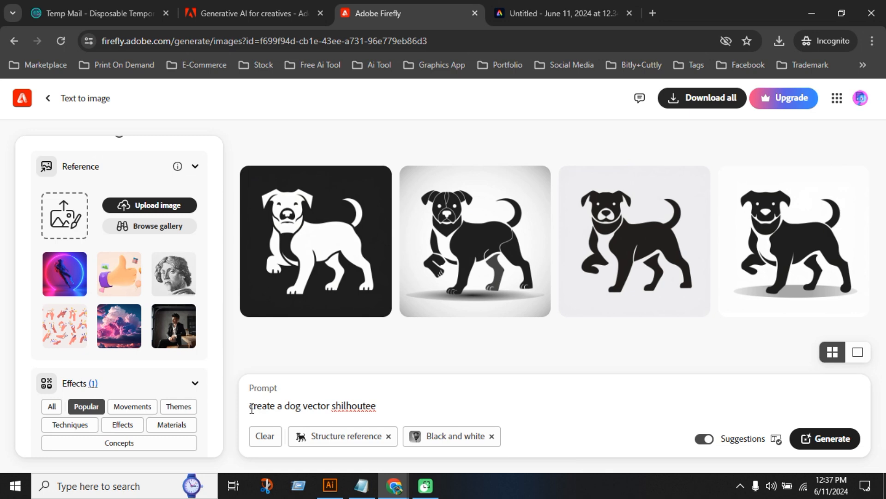
{"action": "left_click_drag", "start_coordinate": [251, 406], "coordinate": [436, 401]}
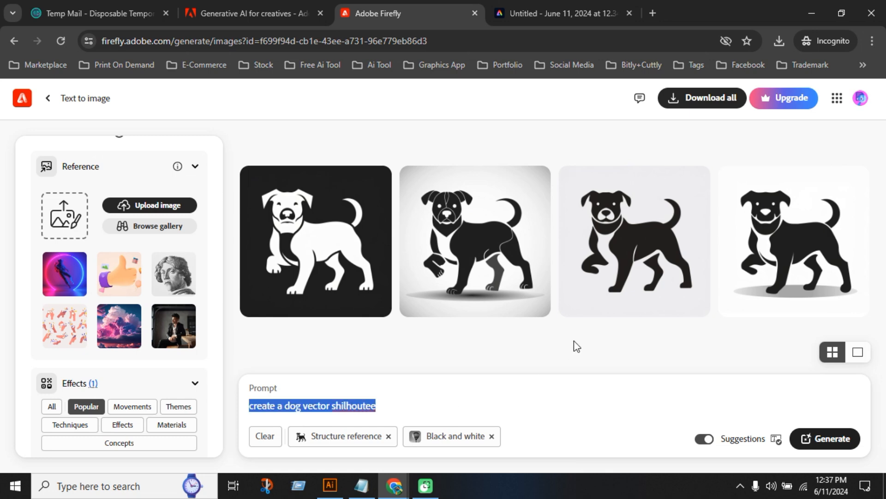
{"action": "mouse_move", "coordinate": [820, 252]}
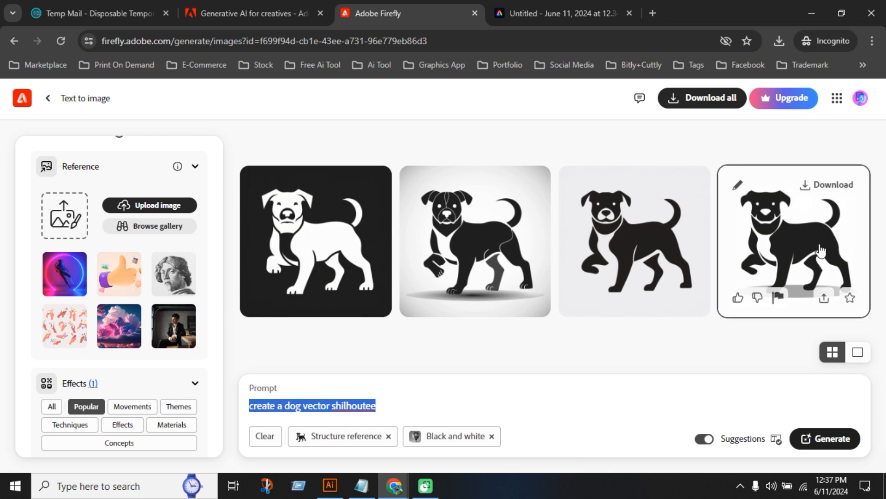
{"action": "left_click", "coordinate": [833, 186]}
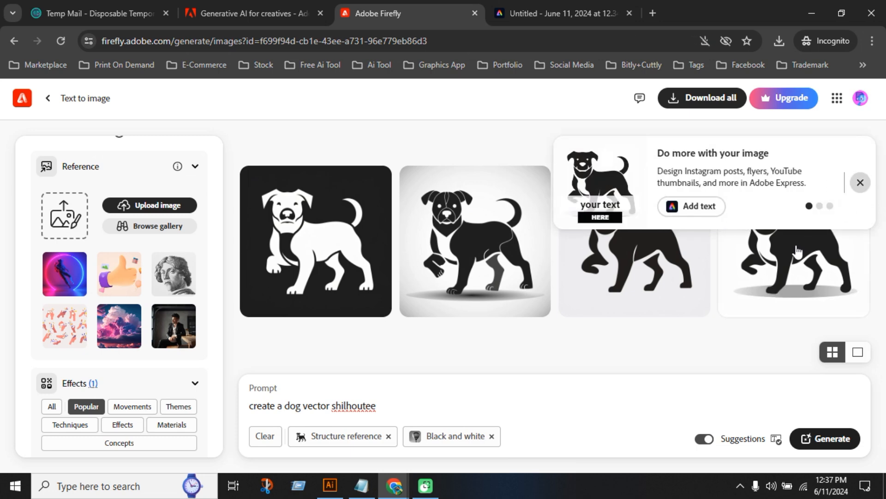
{"action": "left_click", "coordinate": [860, 182]}
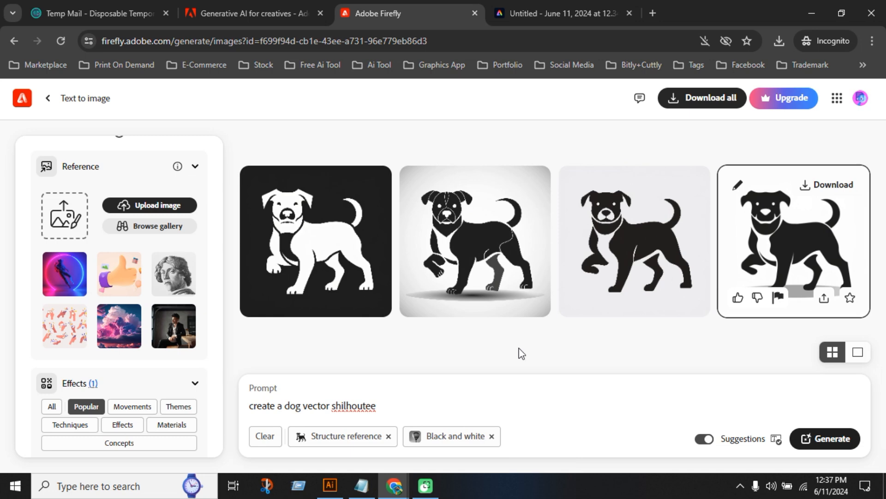
Review the available aspect ratios in the general settings and keep Square (1:1)
{"action": "scroll", "coordinate": [103, 257], "scroll_direction": "up", "scroll_amount": 10}
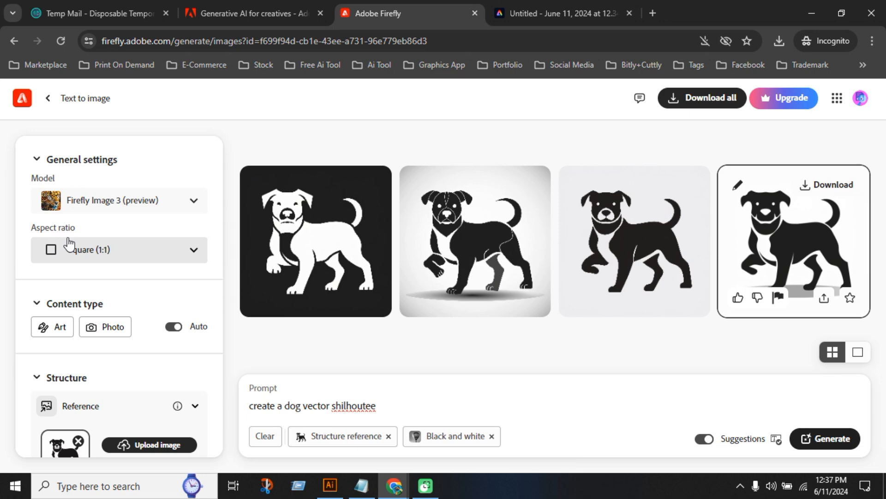
{"action": "left_click", "coordinate": [185, 254]}
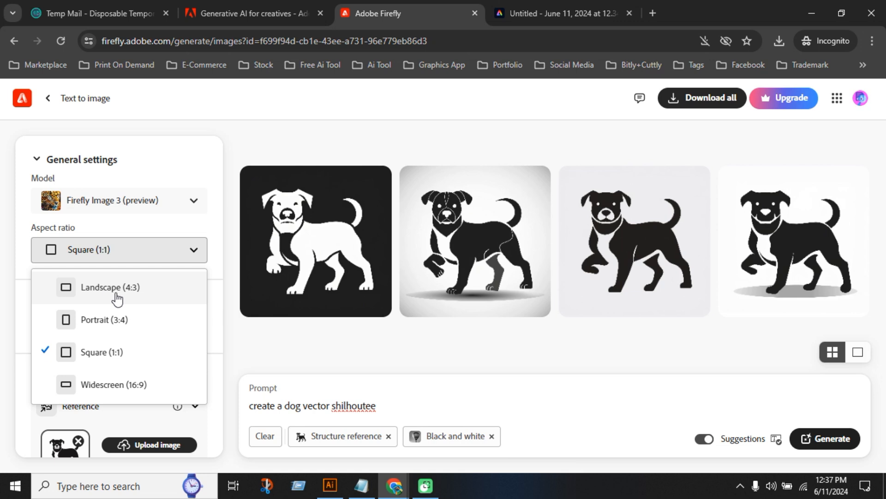
{"action": "left_click", "coordinate": [121, 357]}
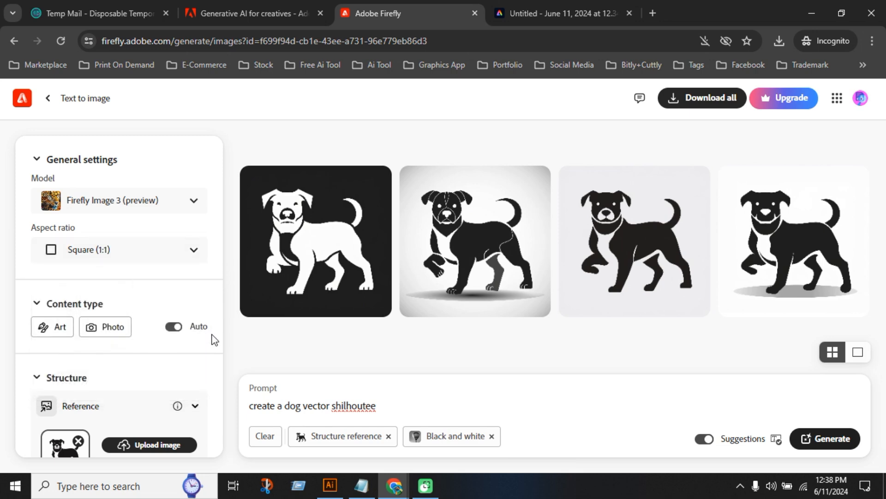
{"action": "scroll", "coordinate": [212, 339], "scroll_direction": "down", "scroll_amount": 5}
{"action": "scroll", "coordinate": [144, 354], "scroll_direction": "up", "scroll_amount": 5}
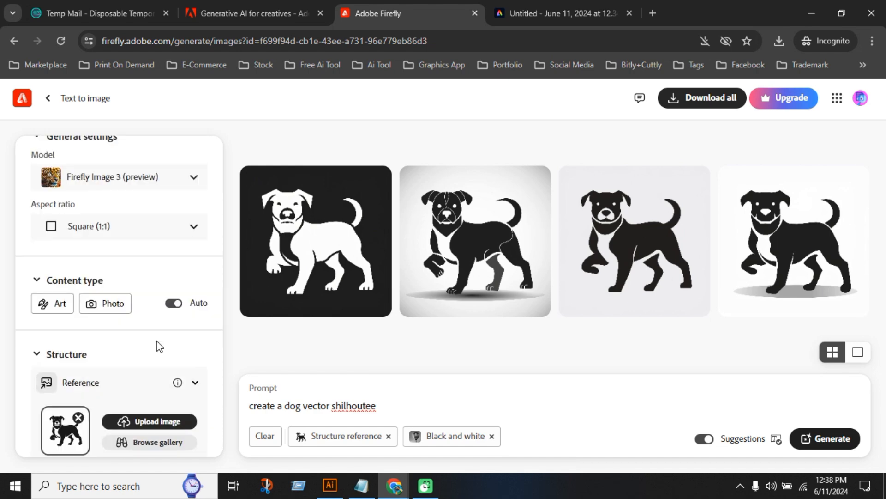
Clear the structure reference and the Black and white effect, and replace "dog" with "cat" in the prompt
{"action": "left_click", "coordinate": [267, 436]}
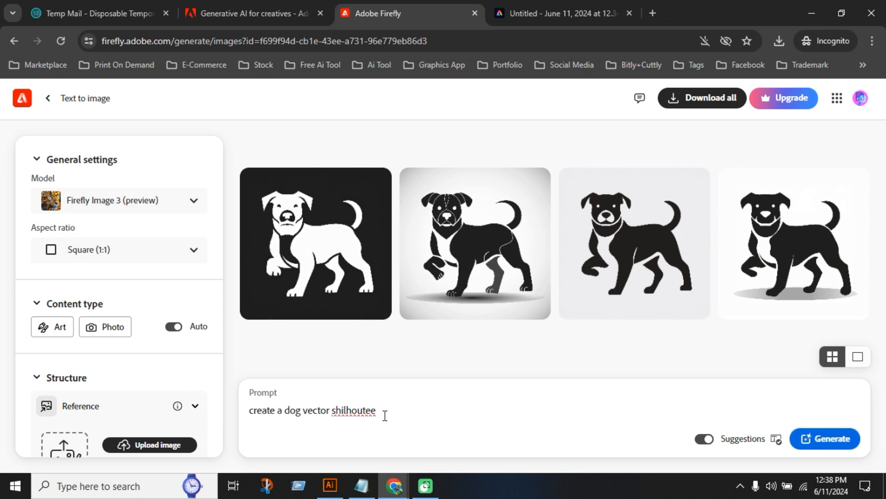
{"action": "triple_click", "coordinate": [393, 411]}
{"action": "left_click", "coordinate": [393, 411]}
{"action": "double_click", "coordinate": [292, 410]}
{"action": "type", "text": "cat"}
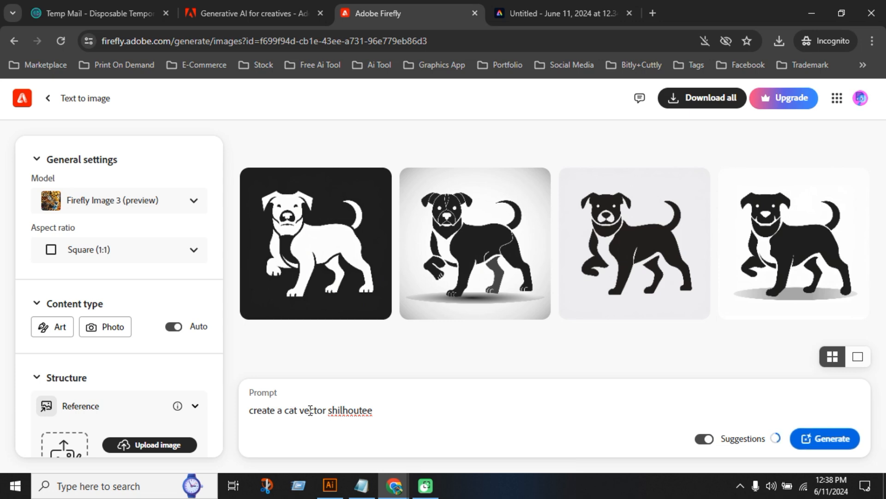
Add "background white" to the end of the cat prompt and generate the images
{"action": "left_click", "coordinate": [386, 412]}
{"action": "type", "text": "background"}
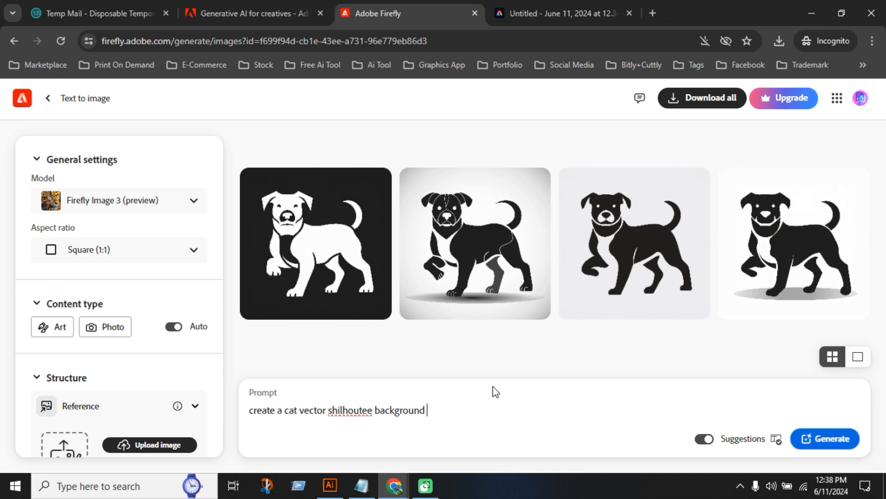
{"action": "type", "text": " white"}
{"action": "left_click", "coordinate": [825, 438]}
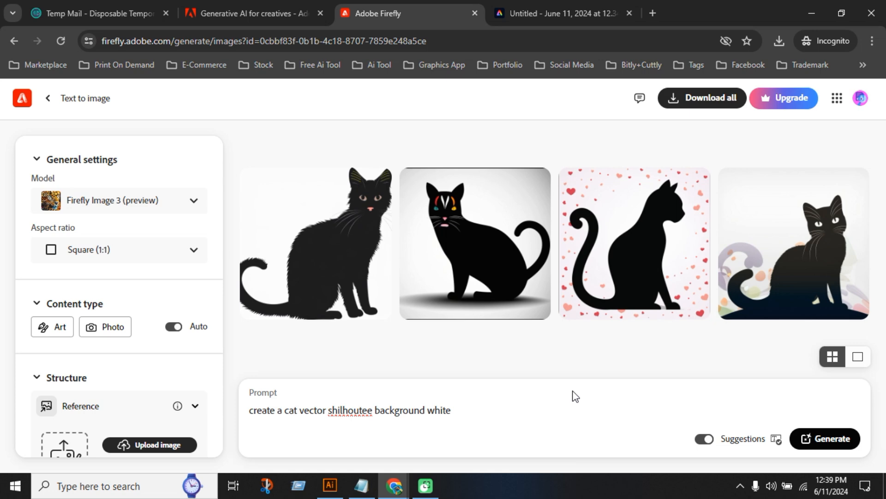
Open the cat silhouette surrounded by hearts in the enlarged preview and try to download it
{"action": "mouse_move", "coordinate": [614, 261]}
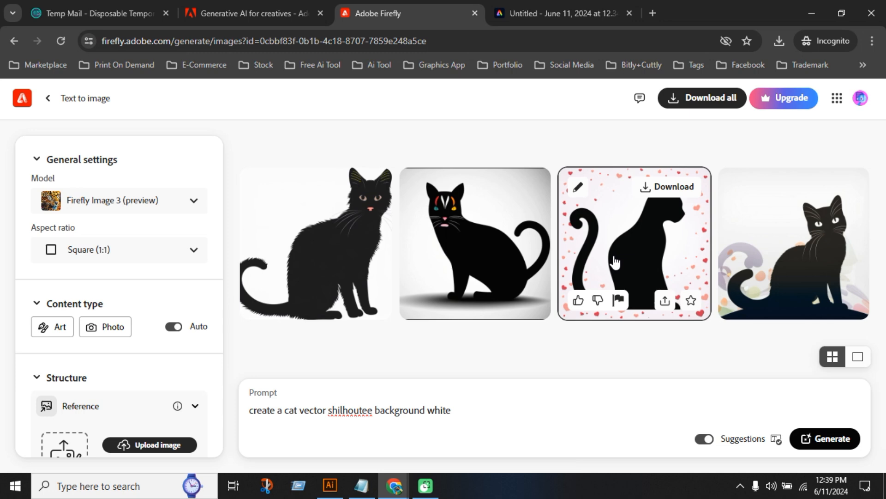
{"action": "mouse_move", "coordinate": [506, 306]}
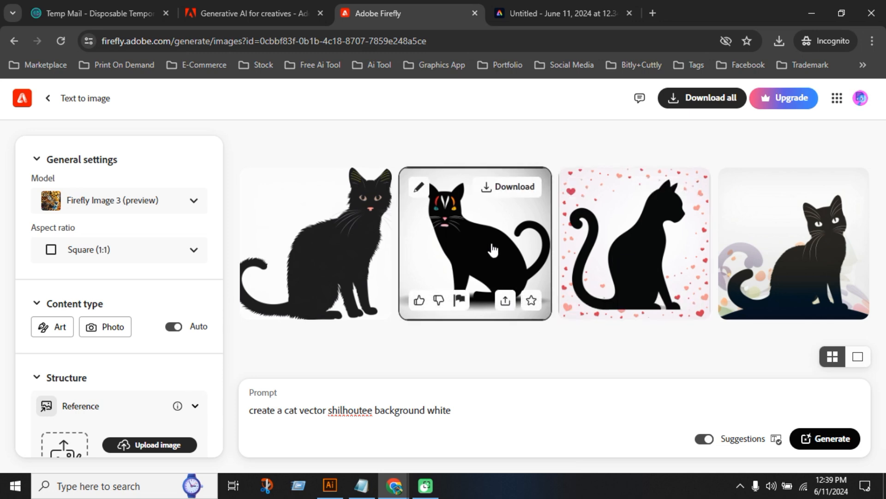
{"action": "mouse_move", "coordinate": [669, 252]}
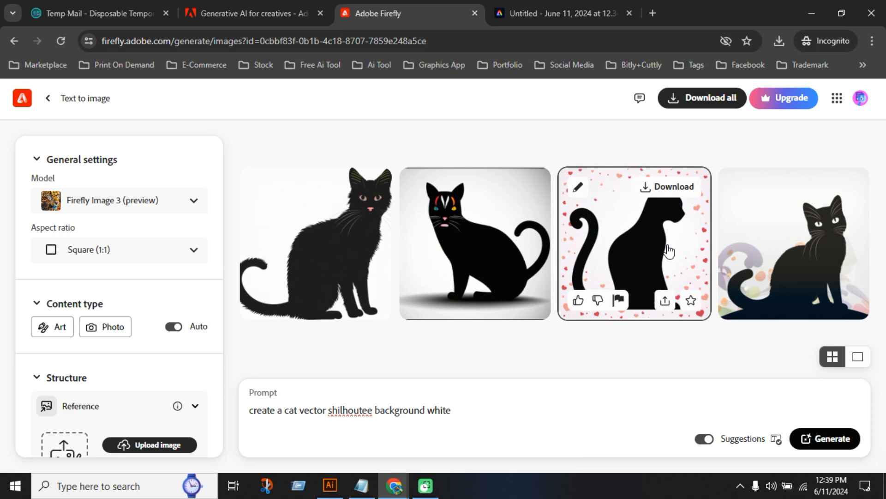
{"action": "left_click", "coordinate": [674, 194]}
{"action": "left_click", "coordinate": [614, 240]}
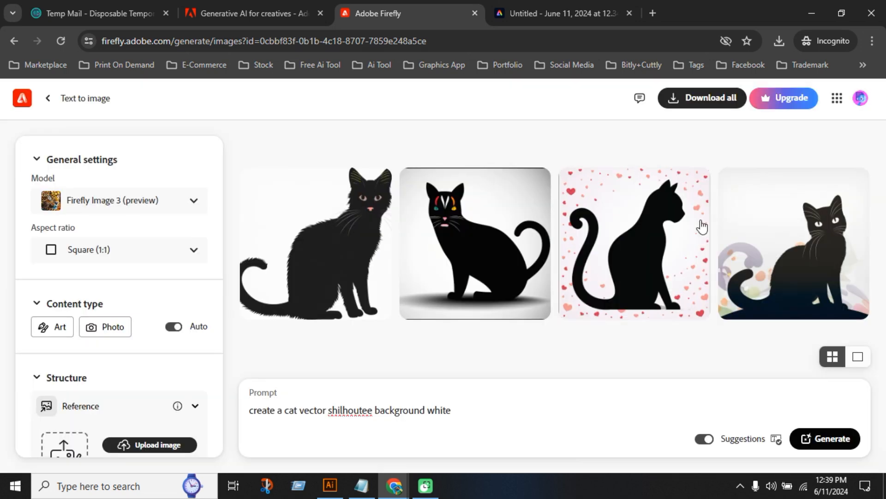
{"action": "left_click", "coordinate": [643, 245]}
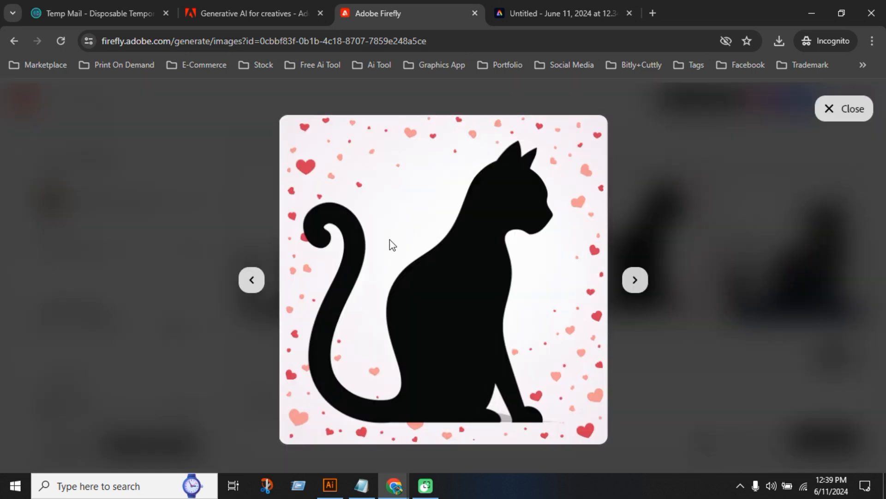
{"action": "mouse_move", "coordinate": [508, 429]}
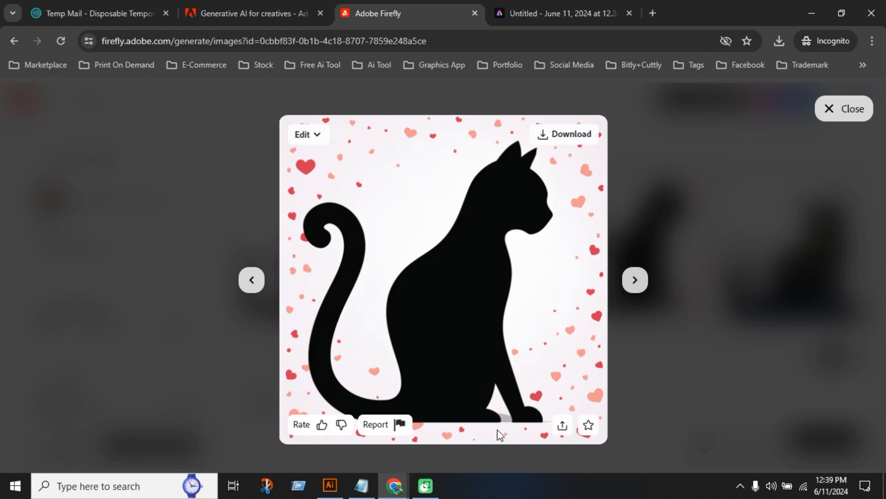
{"action": "left_click", "coordinate": [554, 138]}
Set the browser to always allow firefly.adobe.com to download multiple files
{"action": "left_click", "coordinate": [678, 45]}
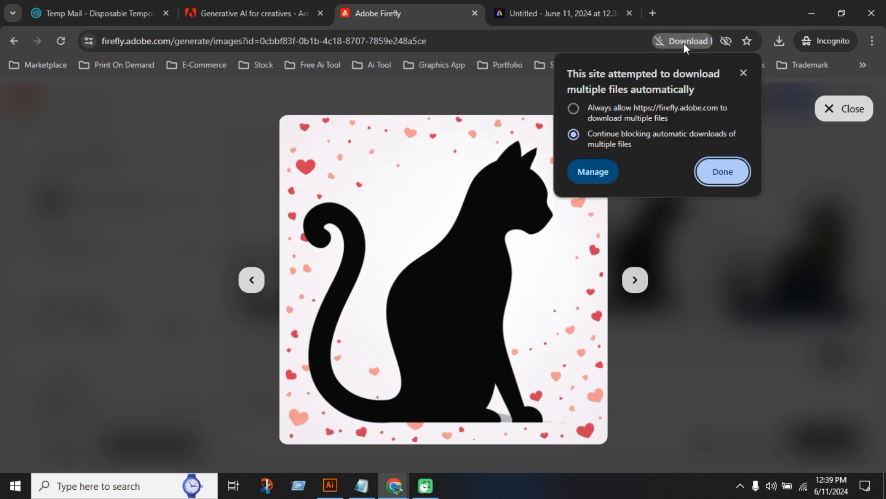
{"action": "left_click", "coordinate": [580, 109]}
{"action": "left_click", "coordinate": [721, 171]}
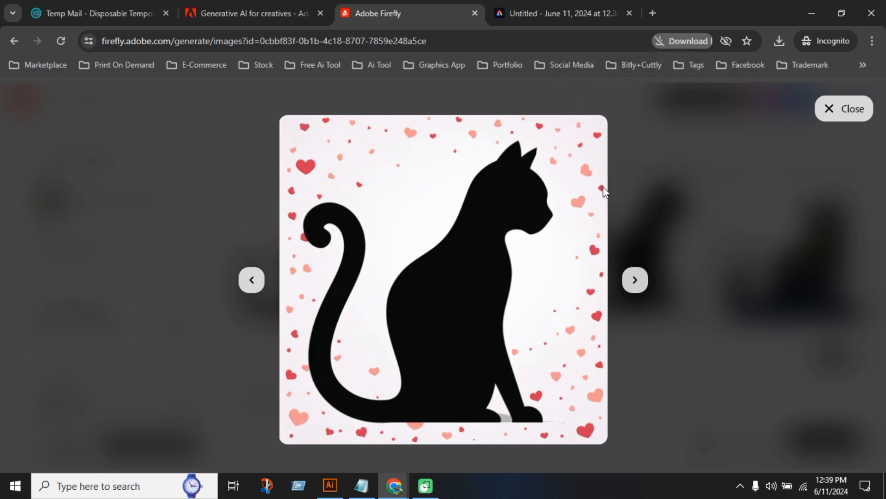
Save the cat silhouette with hearts as a JPEG in the Downloads folder and close its preview
{"action": "mouse_move", "coordinate": [524, 170]}
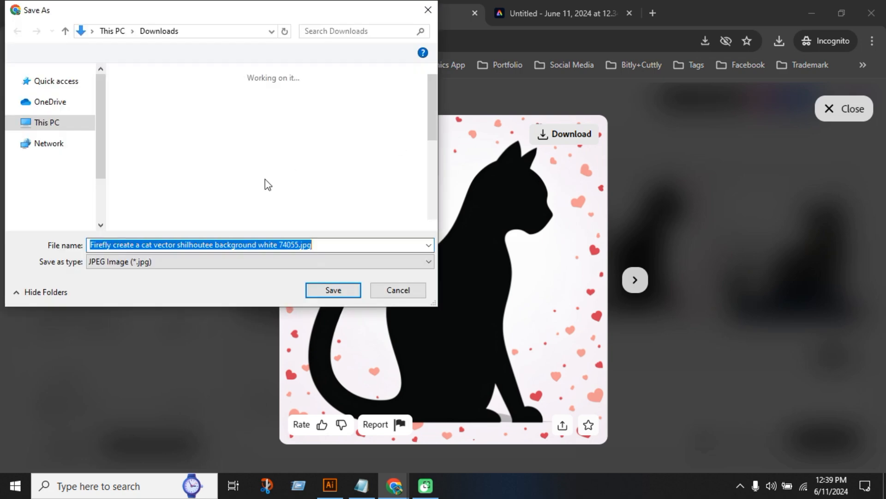
{"action": "left_click", "coordinate": [331, 291]}
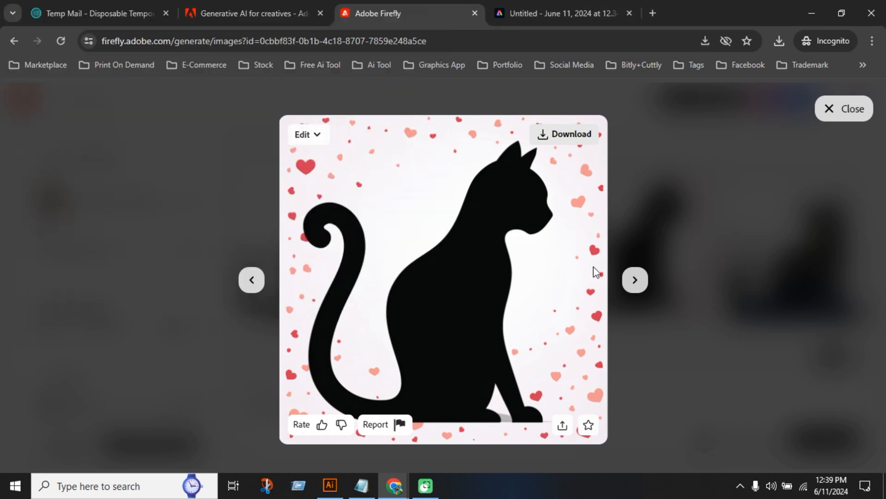
{"action": "left_click", "coordinate": [675, 326]}
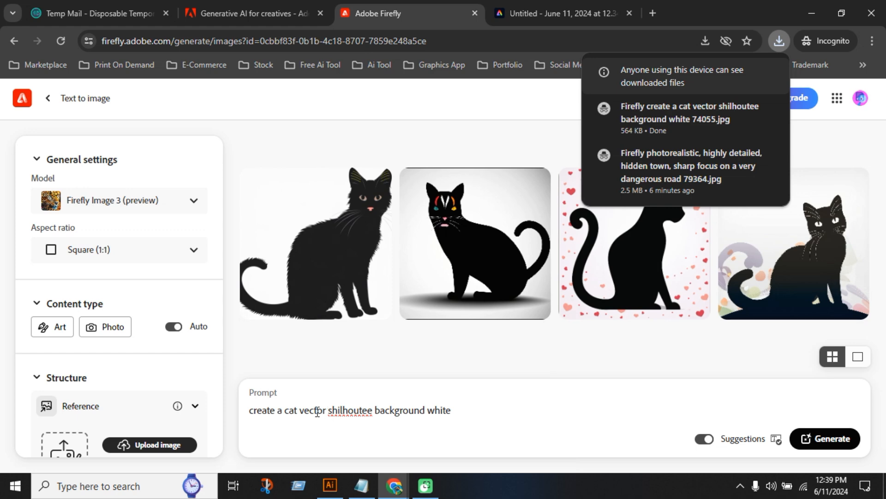
Replace "cat" with "parrot" in the prompt and generate new images
{"action": "double_click", "coordinate": [290, 412]}
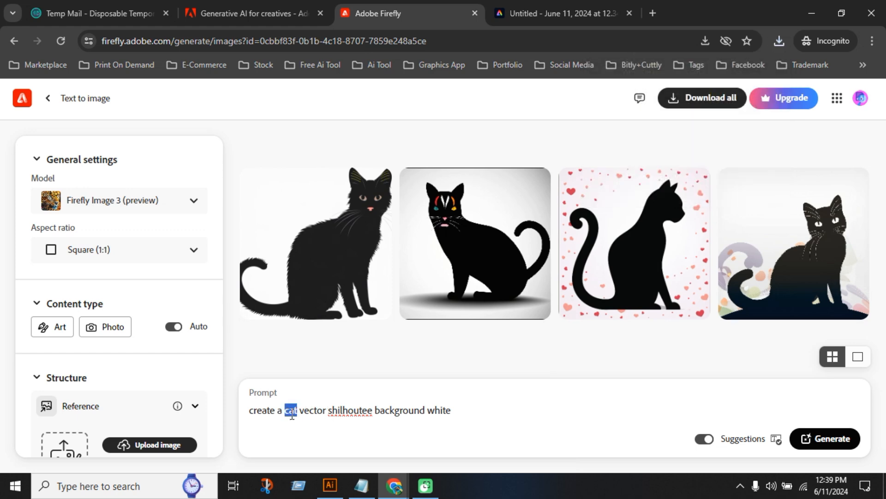
{"action": "type", "text": "parrot"}
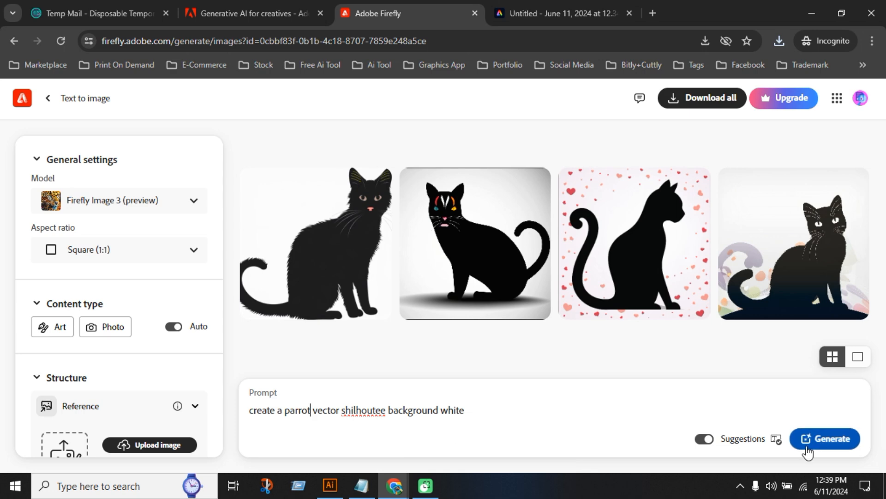
{"action": "left_click", "coordinate": [838, 445]}
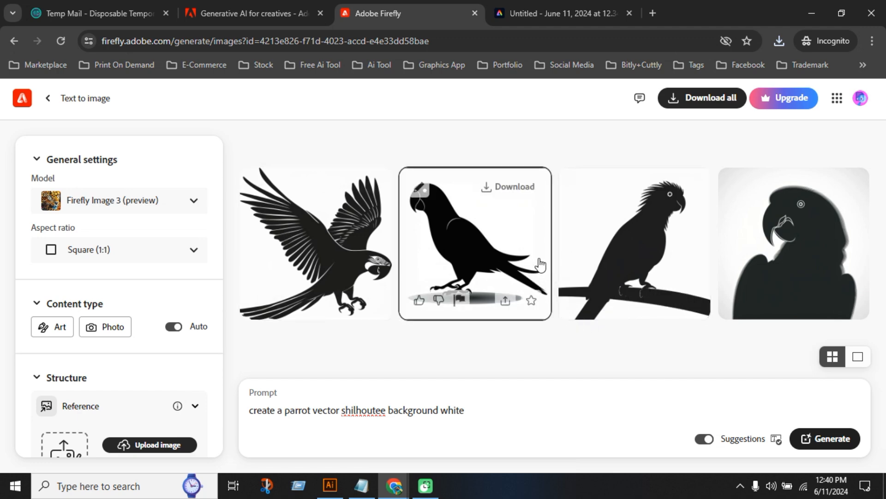
Enlarge the standing parrot silhouette, save it as a JPEG in Downloads, and close the preview
{"action": "left_click", "coordinate": [505, 238]}
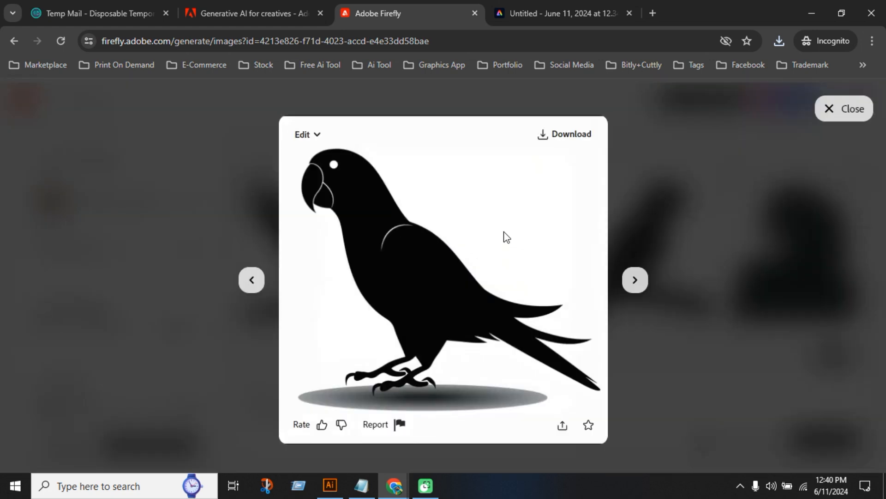
{"action": "left_click", "coordinate": [561, 138]}
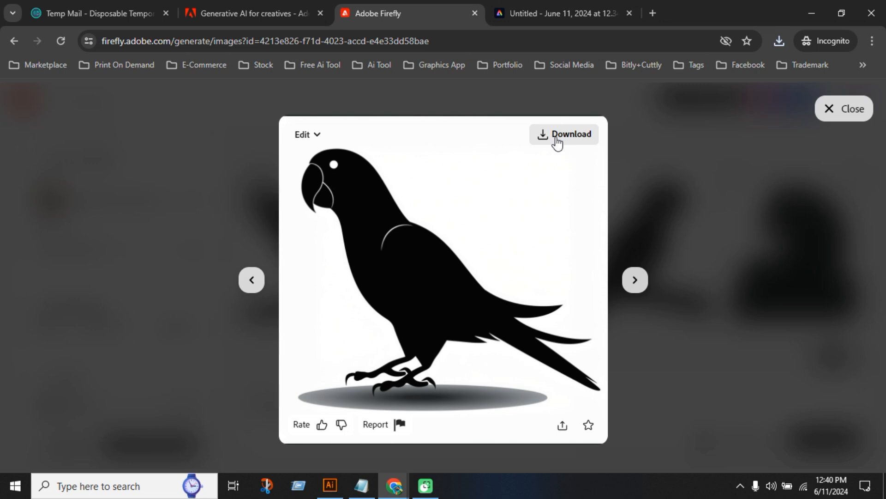
{"action": "left_click", "coordinate": [544, 140]}
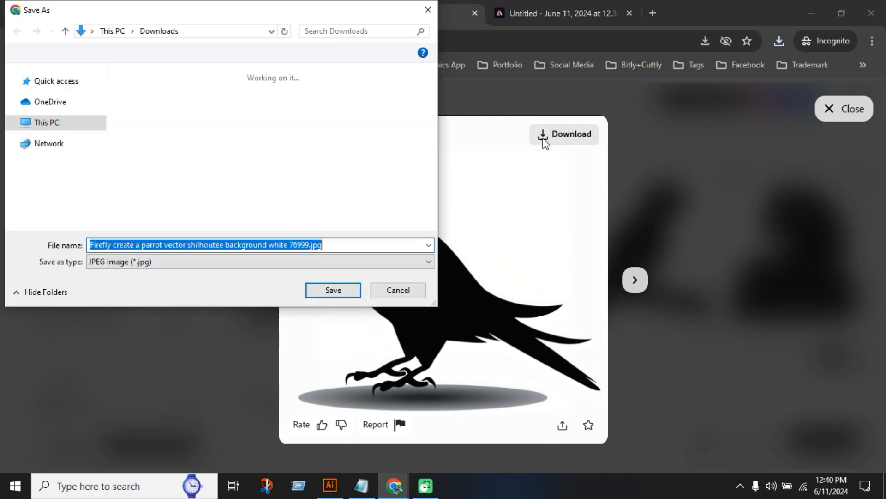
{"action": "left_click", "coordinate": [348, 292]}
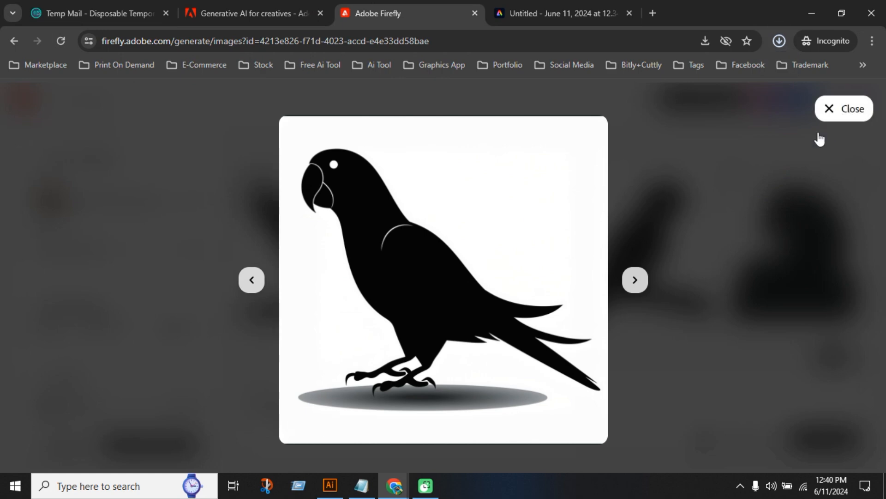
{"action": "left_click", "coordinate": [841, 109]}
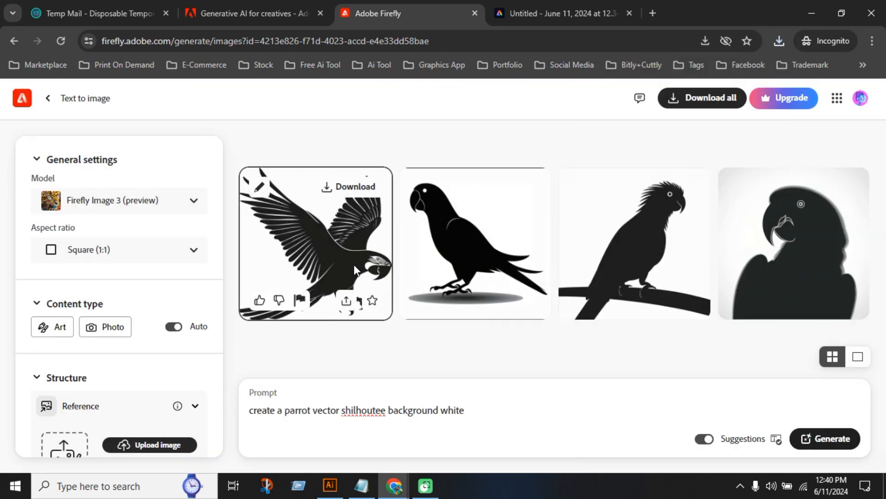
Enlarge the flying parrot silhouette for a closer look and close its preview
{"action": "left_click", "coordinate": [354, 271]}
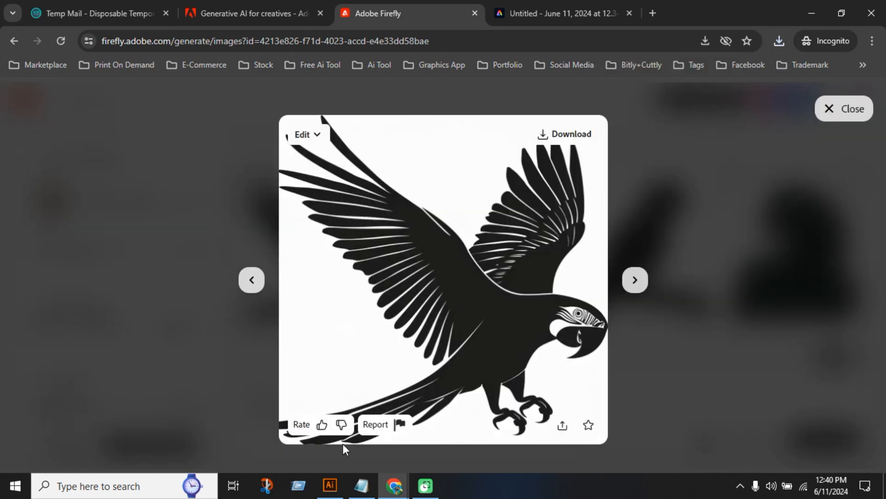
{"action": "left_click", "coordinate": [852, 109]}
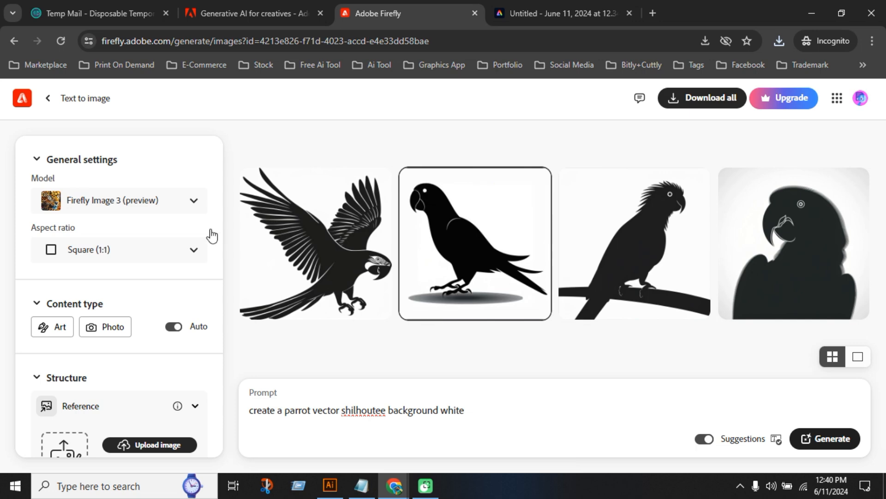
Switch the model to Firefly Image 2 and generate the parrot silhouette prompt again
{"action": "left_click", "coordinate": [193, 202]}
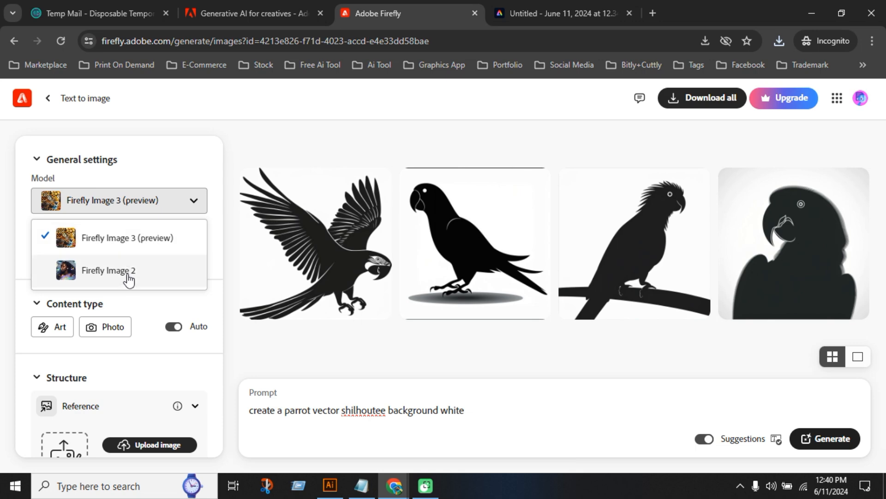
{"action": "left_click", "coordinate": [128, 273]}
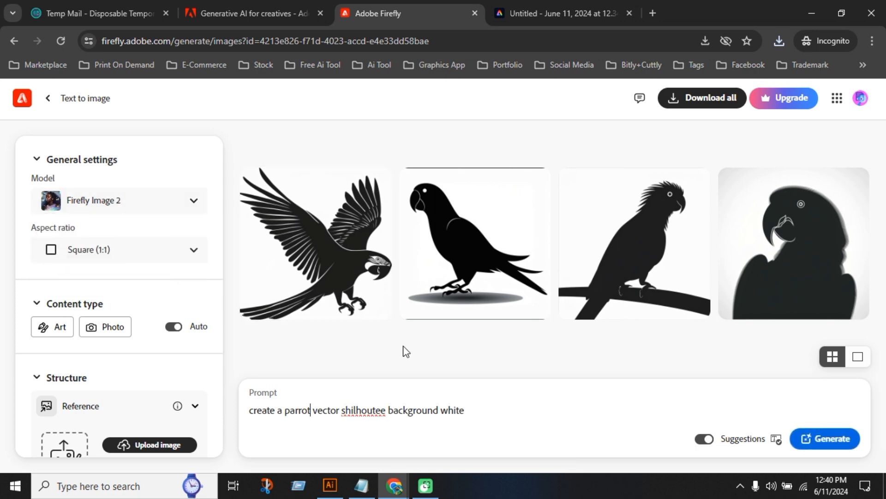
{"action": "left_click", "coordinate": [837, 439]}
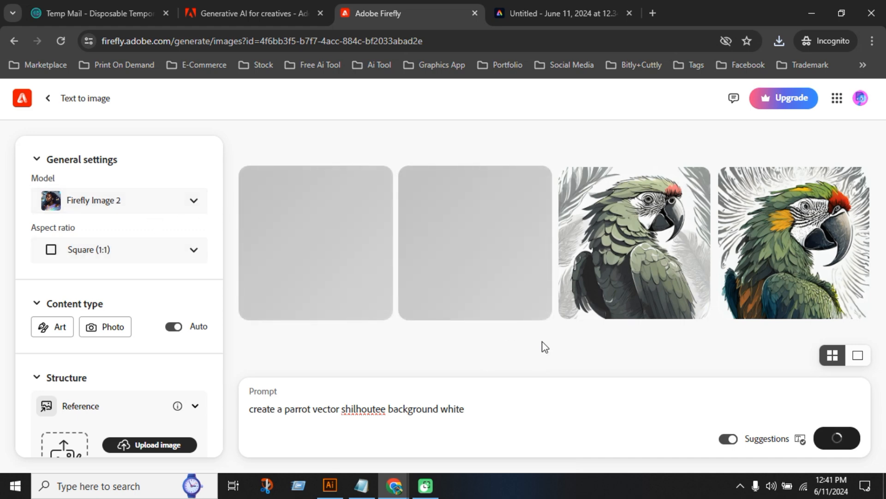
{"action": "mouse_move", "coordinate": [674, 281]}
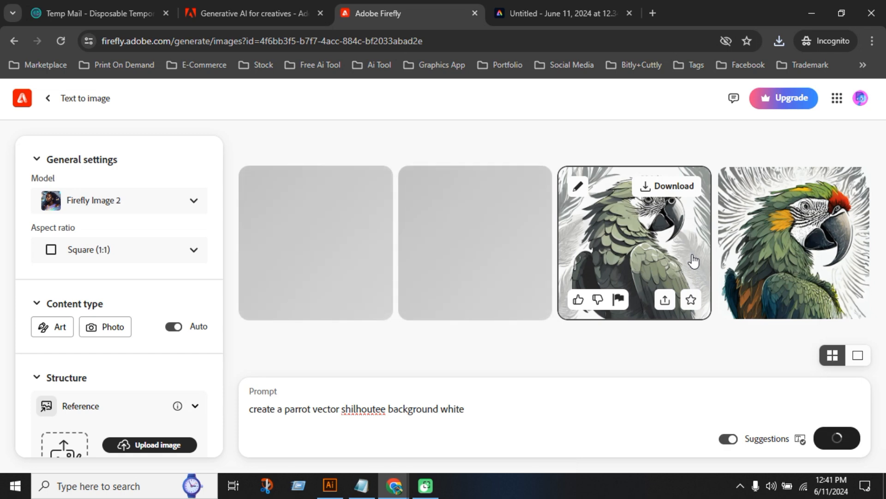
Check the account's remaining monthly generative credits
{"action": "left_click", "coordinate": [862, 102]}
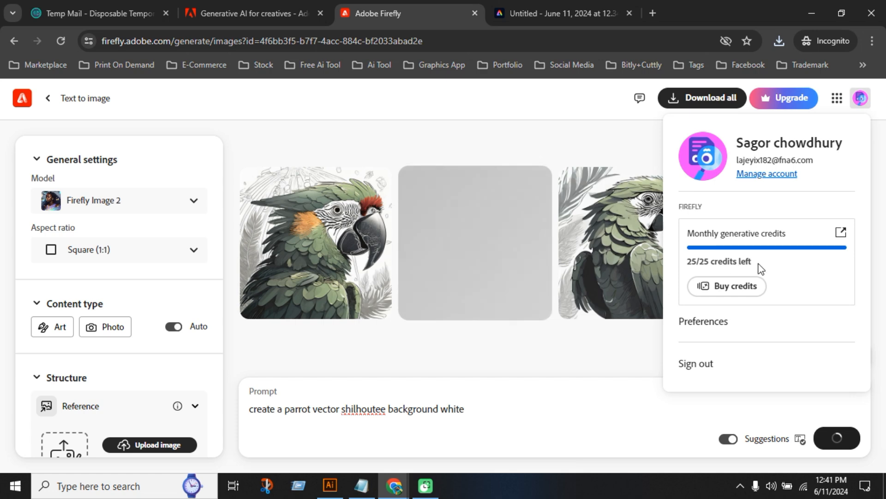
{"action": "left_click", "coordinate": [528, 369]}
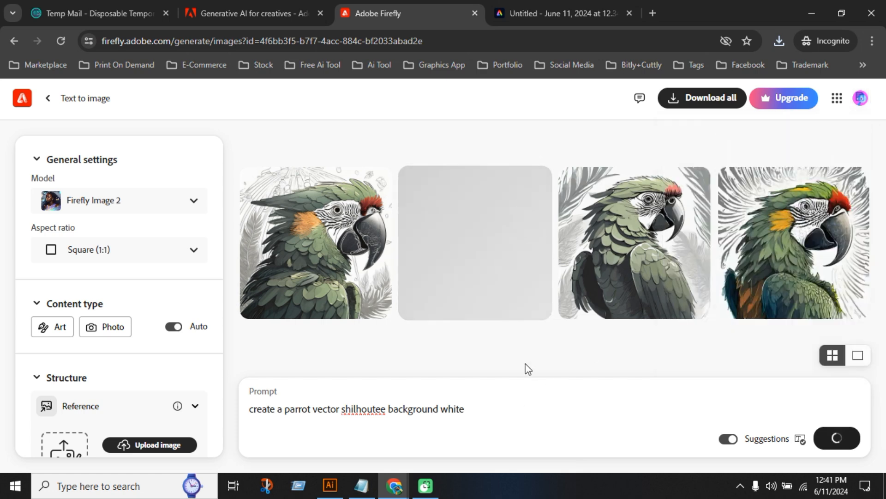
Generate the parrot prompt with the Firefly Image 3 (preview) model and the Art content type, and clear the Art tag from the prompt
{"action": "left_click", "coordinate": [120, 203]}
{"action": "left_click", "coordinate": [98, 242]}
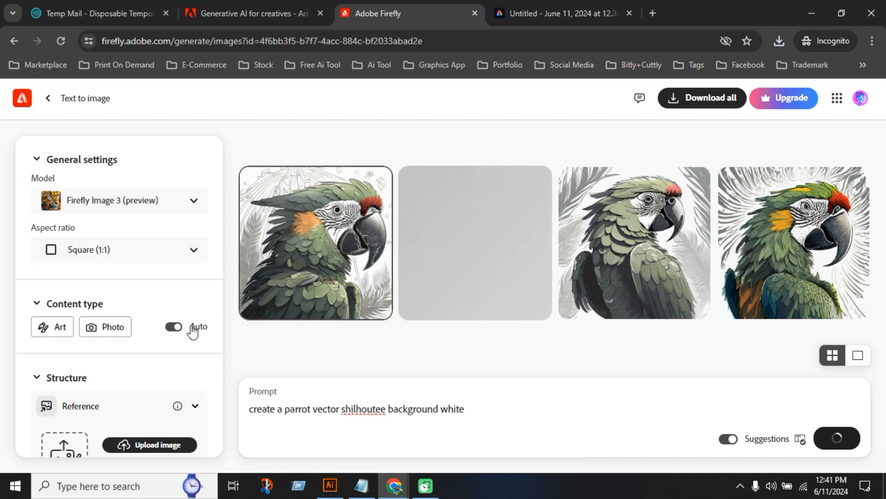
{"action": "left_click", "coordinate": [59, 328]}
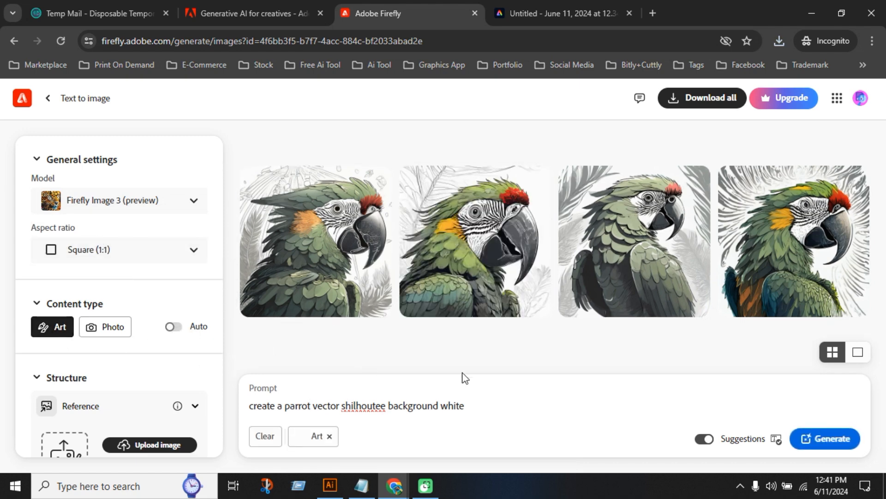
{"action": "left_click", "coordinate": [820, 437]}
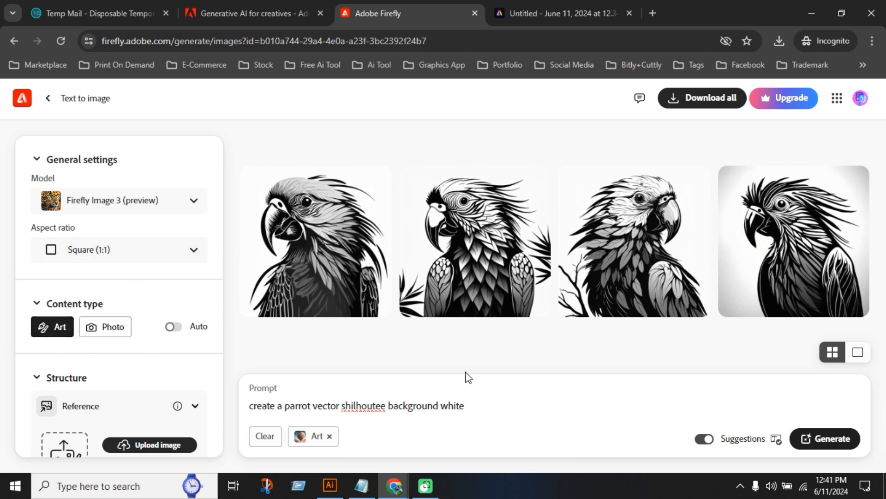
{"action": "left_click", "coordinate": [273, 441]}
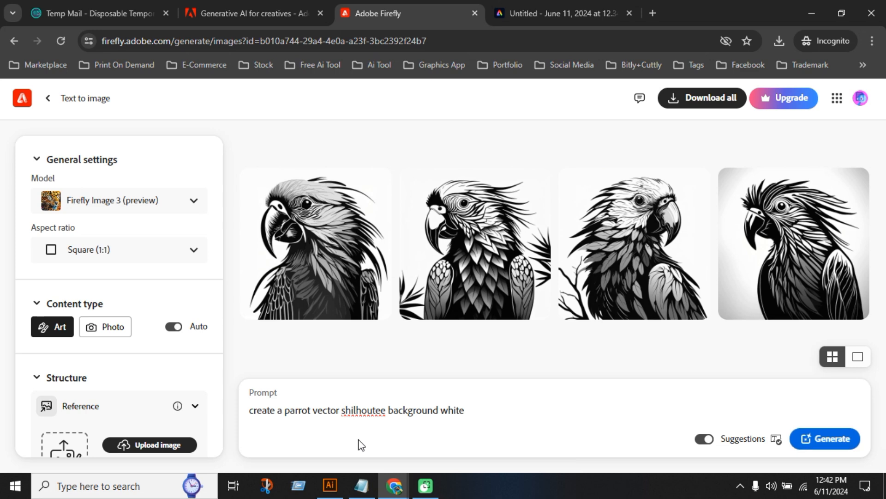
Return to the Firefly home page and dismiss the new-features announcement
{"action": "mouse_move", "coordinate": [505, 314]}
{"action": "left_click", "coordinate": [24, 98]}
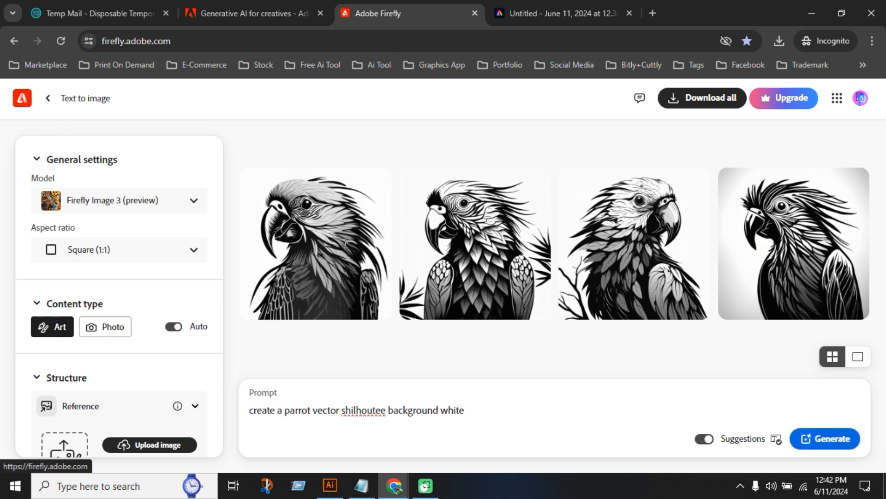
{"action": "scroll", "coordinate": [347, 312], "scroll_direction": "down", "scroll_amount": 1}
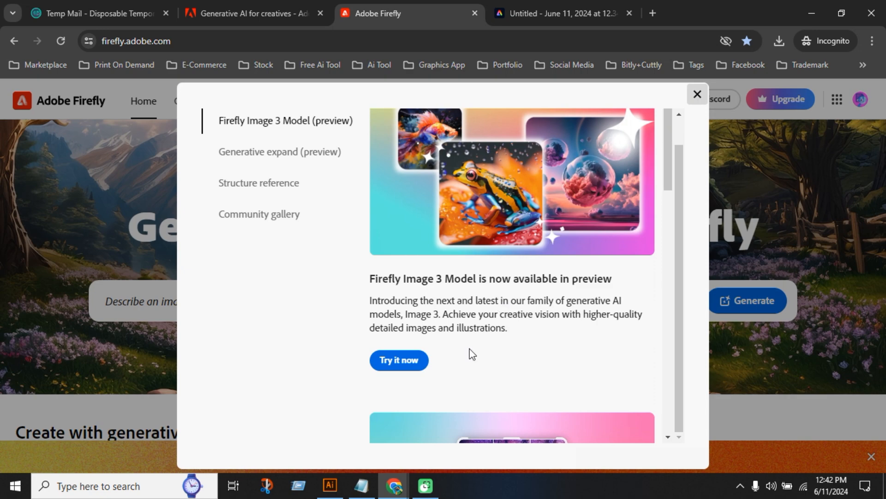
{"action": "left_click", "coordinate": [700, 90]}
Open the green plant image among the home page's community images and generate new images from its prompt "Environment day poster greenary"
{"action": "scroll", "coordinate": [441, 335], "scroll_direction": "down", "scroll_amount": 10}
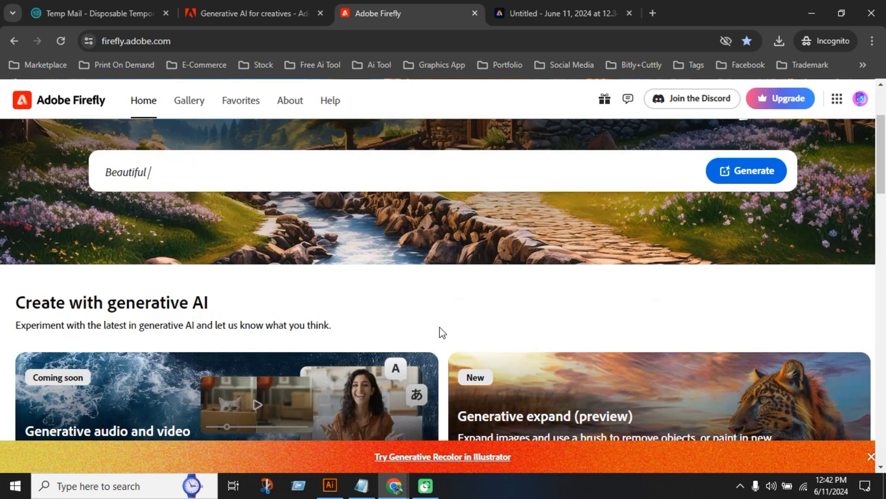
{"action": "scroll", "coordinate": [423, 349], "scroll_direction": "down", "scroll_amount": 5}
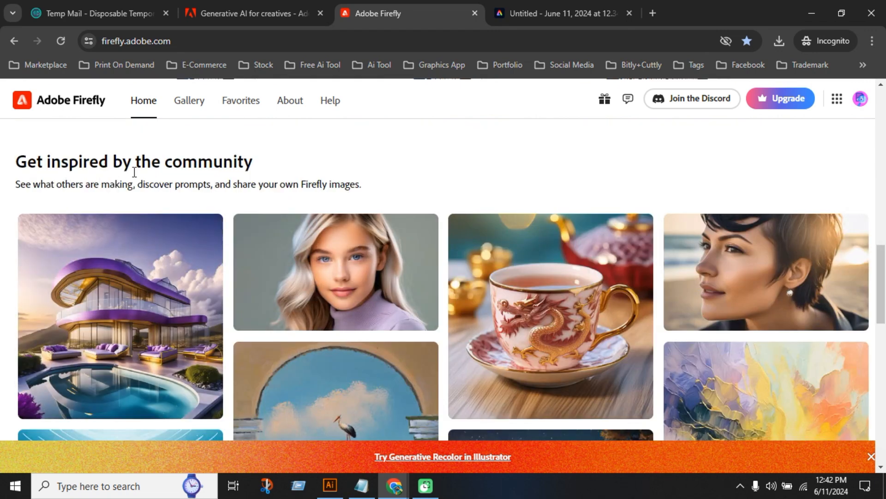
{"action": "scroll", "coordinate": [581, 361], "scroll_direction": "down", "scroll_amount": 1}
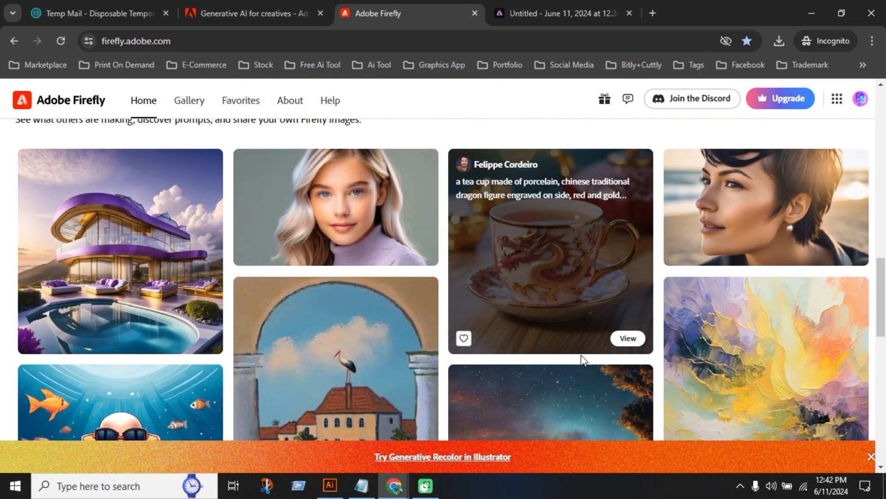
{"action": "scroll", "coordinate": [569, 358], "scroll_direction": "down", "scroll_amount": 5}
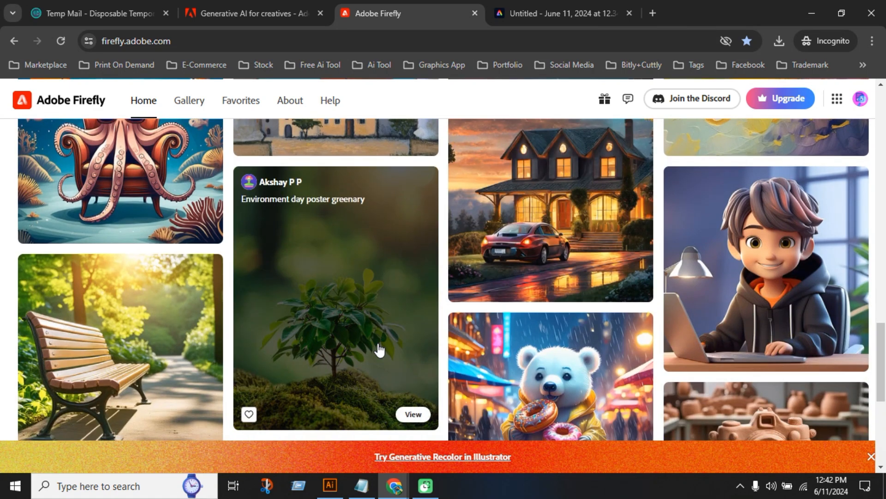
{"action": "scroll", "coordinate": [375, 351], "scroll_direction": "down", "scroll_amount": 2}
{"action": "scroll", "coordinate": [148, 311], "scroll_direction": "down", "scroll_amount": 1}
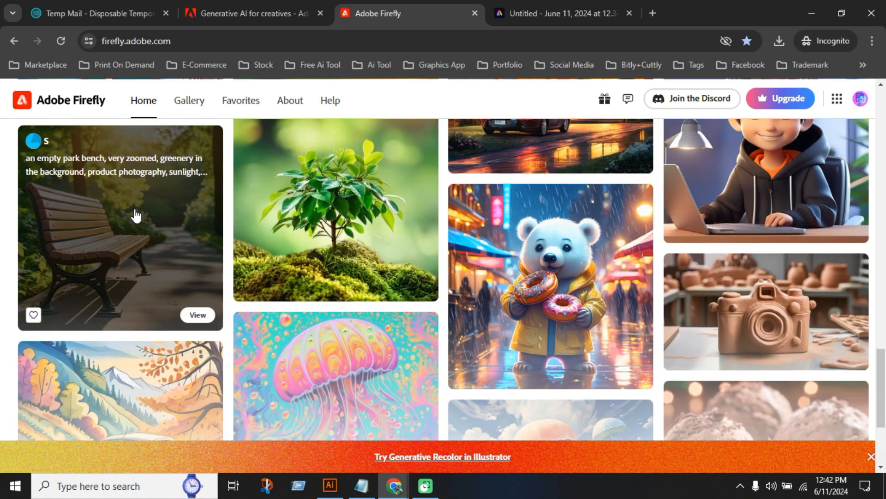
{"action": "left_click", "coordinate": [355, 235]}
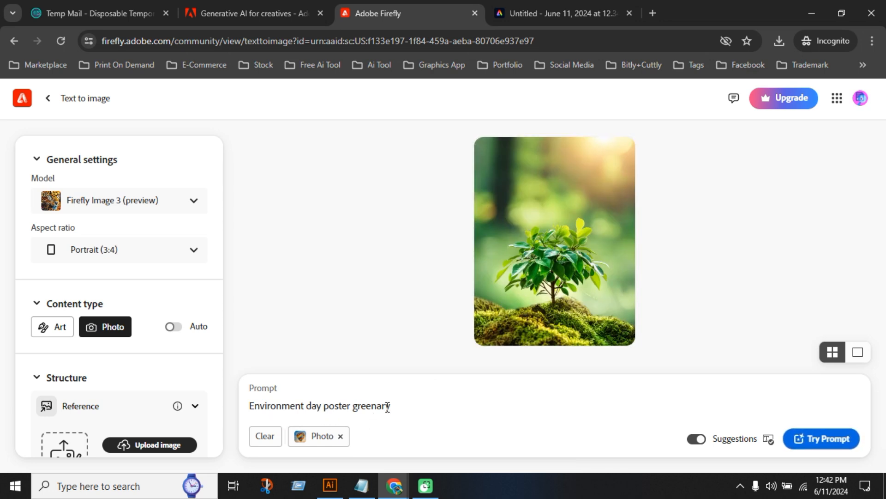
{"action": "left_click_drag", "start_coordinate": [389, 406], "coordinate": [248, 409]}
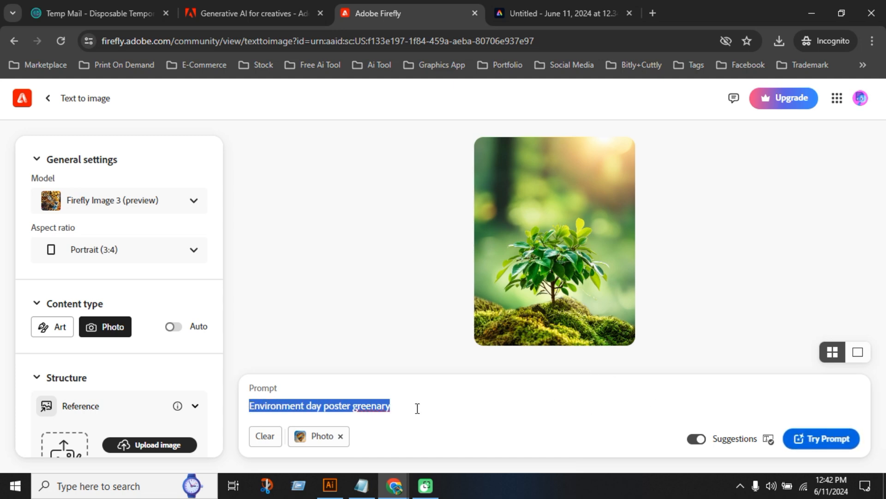
{"action": "left_click", "coordinate": [822, 444]}
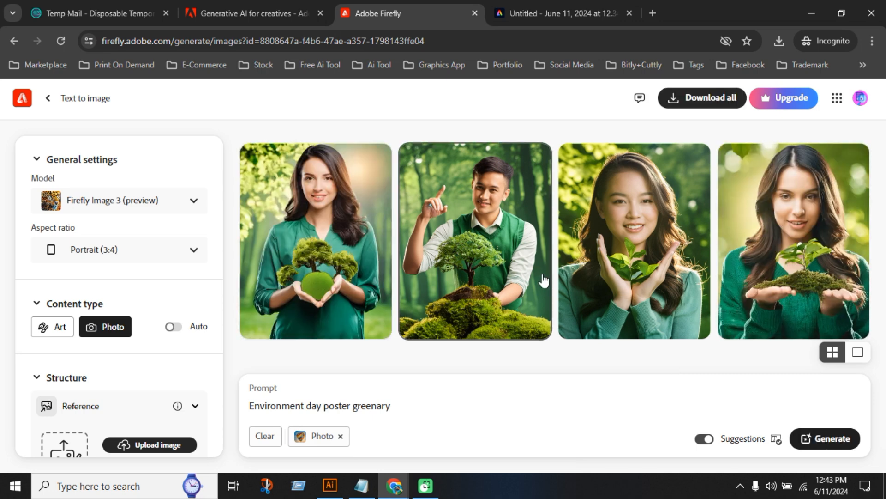
Enlarge the image of the man in the green vest, save it as a JPEG in Downloads, and close the preview
{"action": "left_click", "coordinate": [502, 259]}
{"action": "mouse_move", "coordinate": [502, 257]}
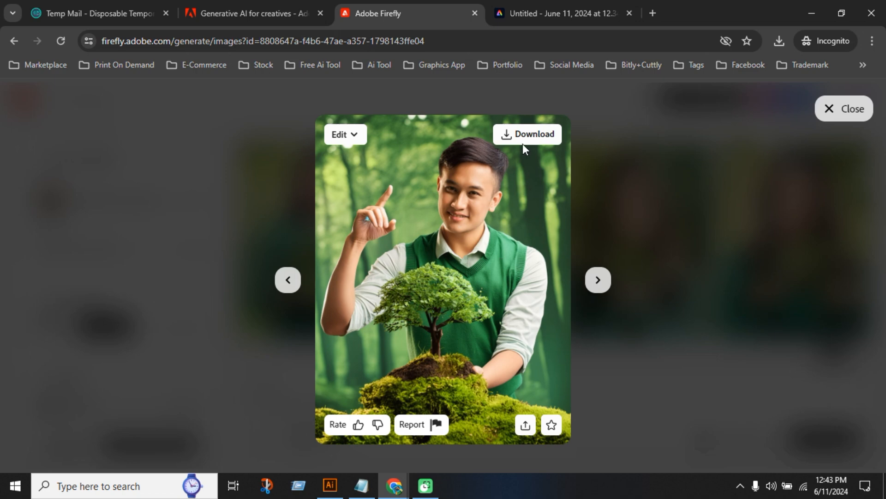
{"action": "left_click", "coordinate": [508, 136]}
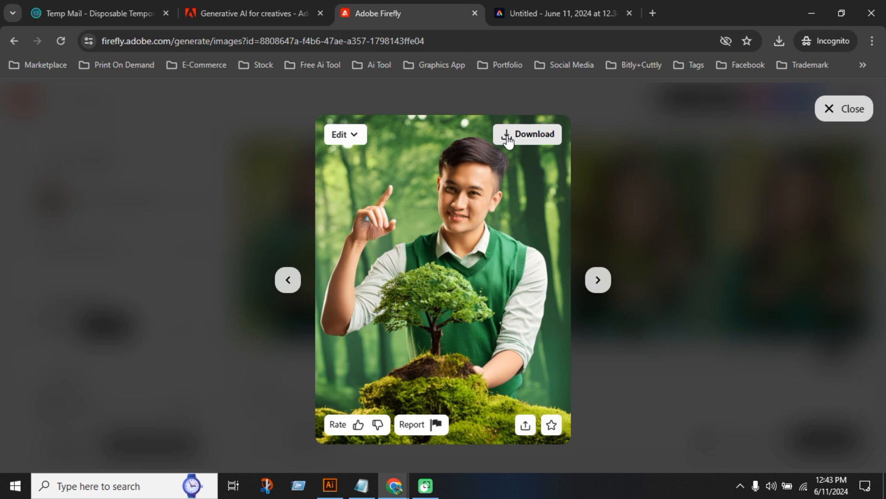
{"action": "left_click", "coordinate": [542, 134]}
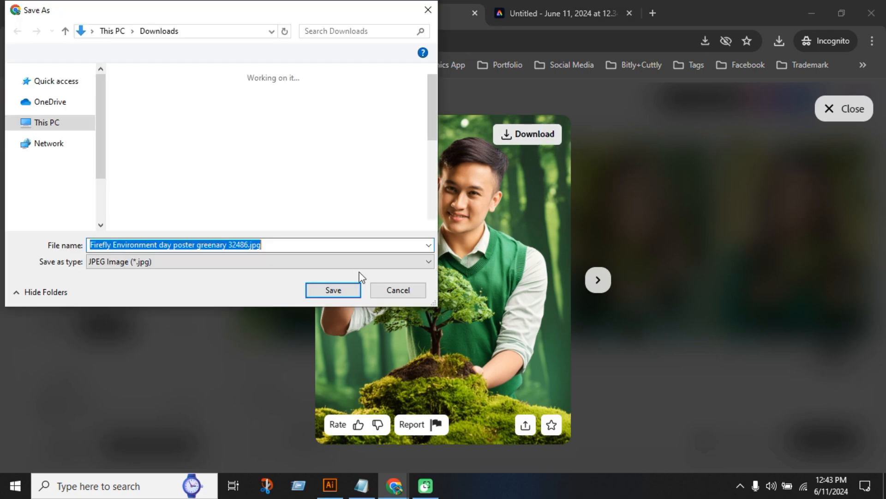
{"action": "left_click", "coordinate": [339, 288]}
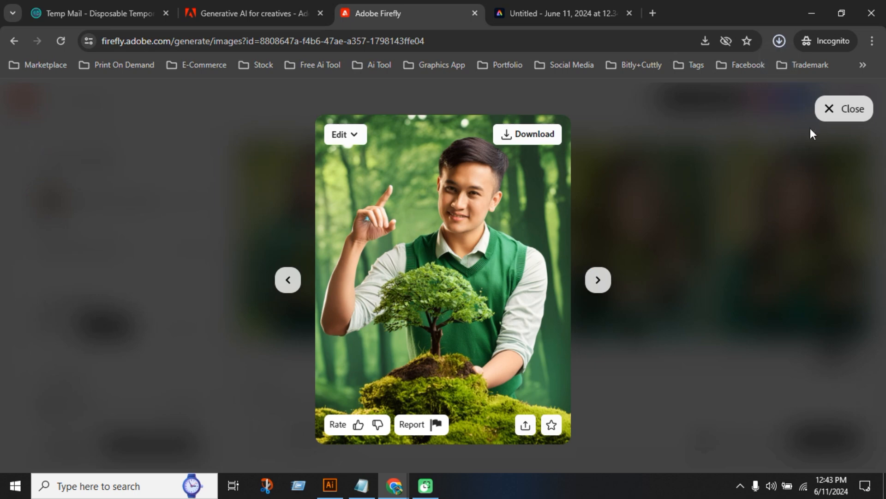
{"action": "left_click", "coordinate": [848, 109]}
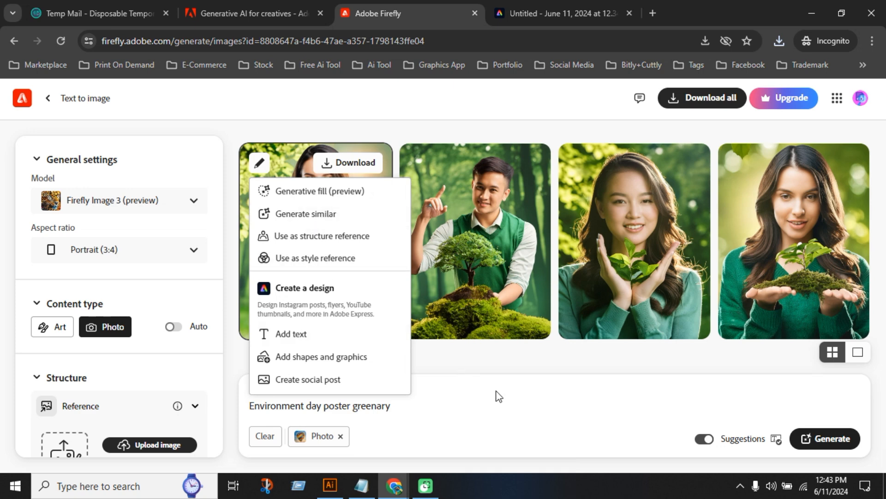
Leave the poster results for the Text to image inspiration gallery and examine the community images and their prompts
{"action": "left_click", "coordinate": [511, 371]}
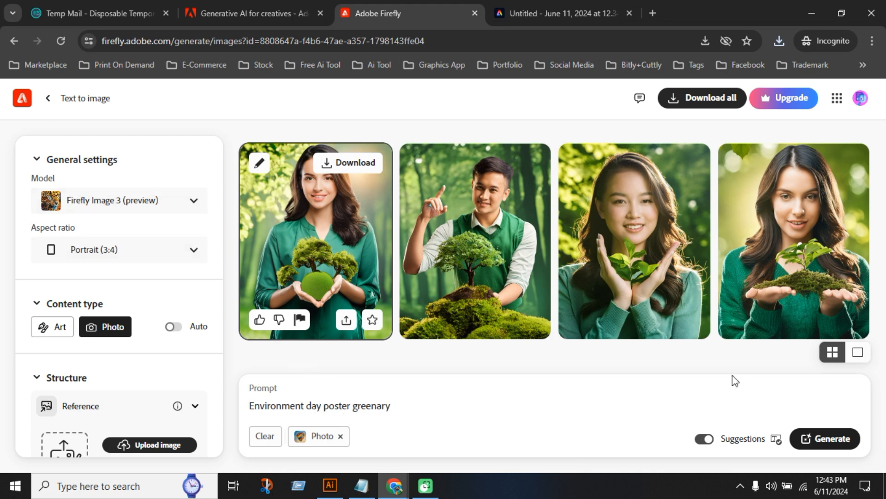
{"action": "left_click", "coordinate": [42, 100]}
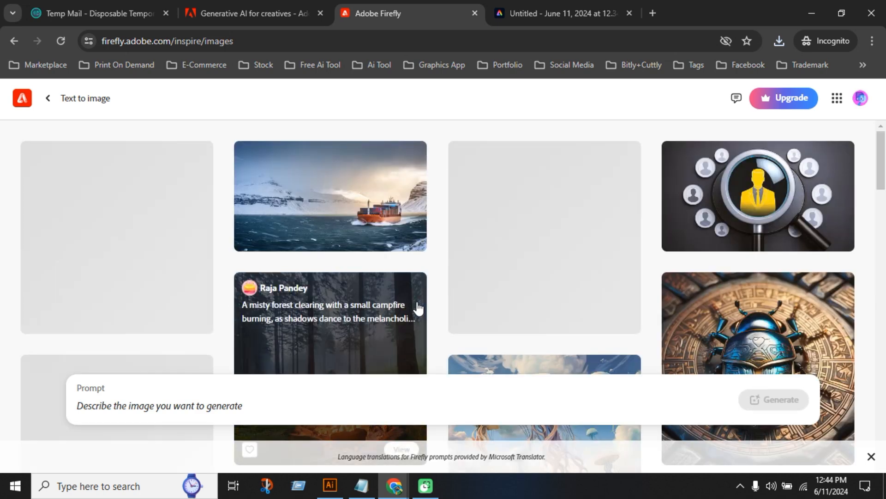
{"action": "scroll", "coordinate": [437, 315], "scroll_direction": "down", "scroll_amount": 4}
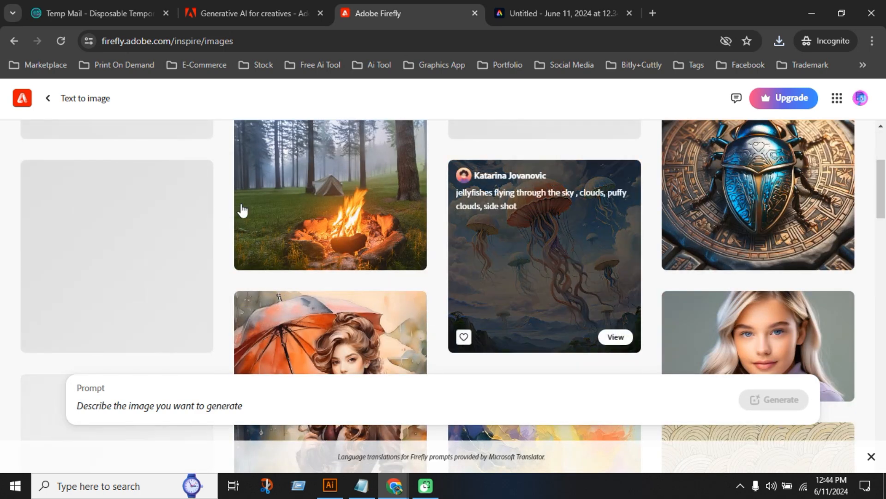
{"action": "scroll", "coordinate": [358, 299], "scroll_direction": "down", "scroll_amount": 6}
{"action": "scroll", "coordinate": [451, 302], "scroll_direction": "down", "scroll_amount": 10}
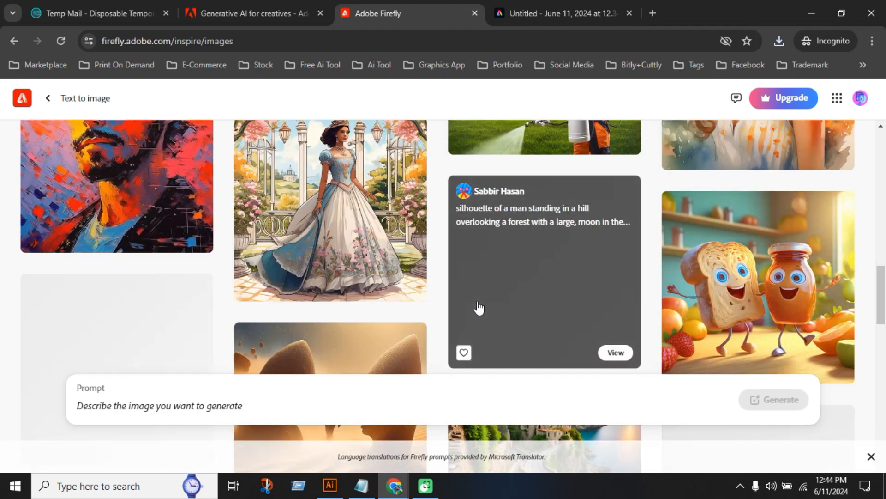
{"action": "scroll", "coordinate": [329, 266], "scroll_direction": "down", "scroll_amount": 3}
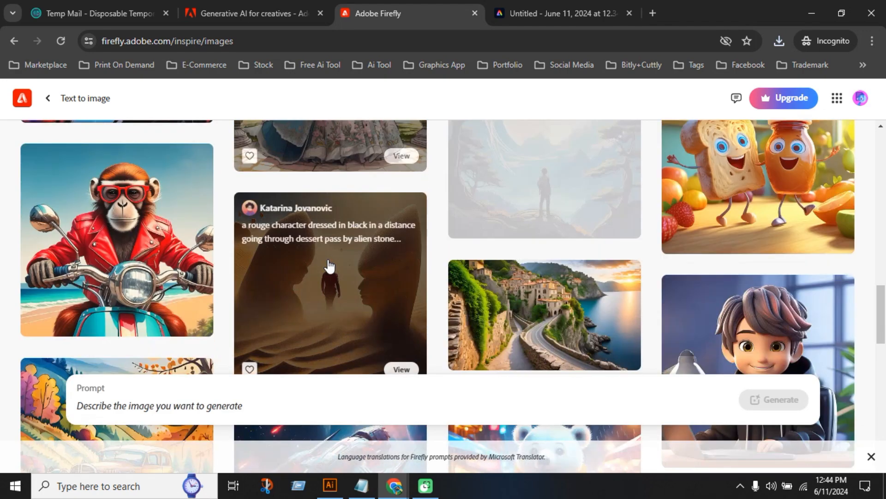
{"action": "scroll", "coordinate": [630, 284], "scroll_direction": "down", "scroll_amount": 3}
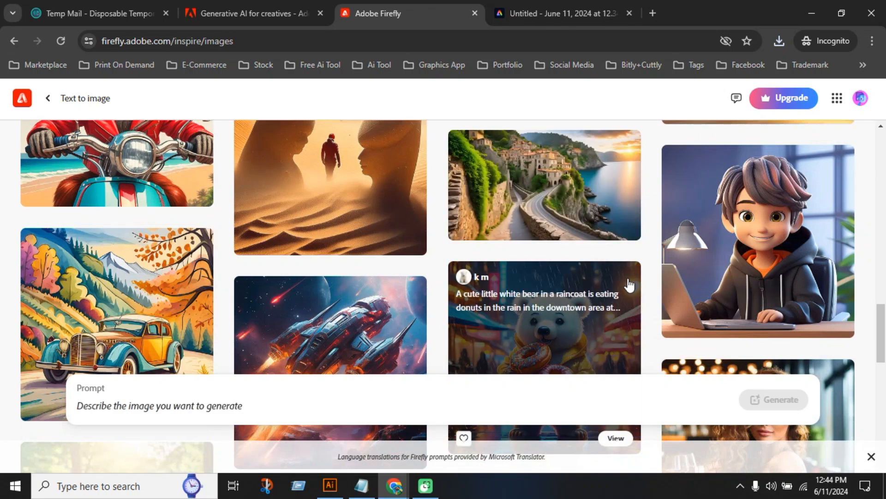
{"action": "scroll", "coordinate": [380, 283], "scroll_direction": "down", "scroll_amount": 9}
{"action": "scroll", "coordinate": [503, 292], "scroll_direction": "down", "scroll_amount": 6}
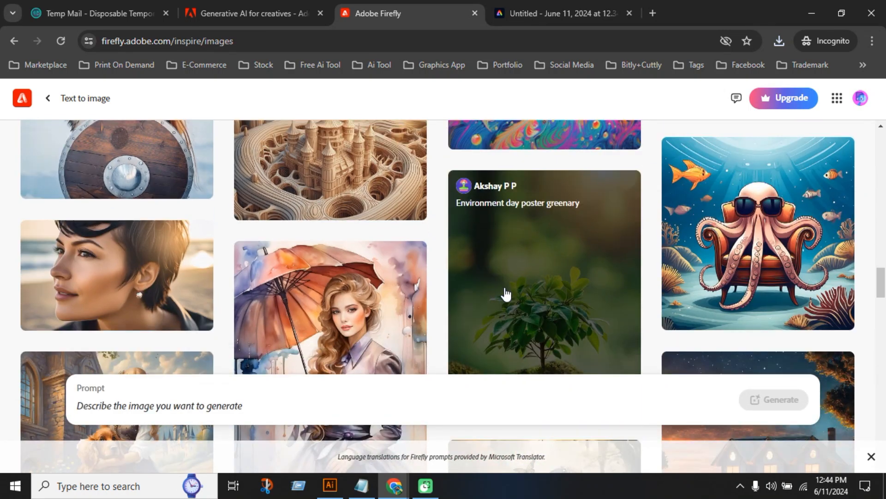
{"action": "scroll", "coordinate": [505, 294], "scroll_direction": "down", "scroll_amount": 13}
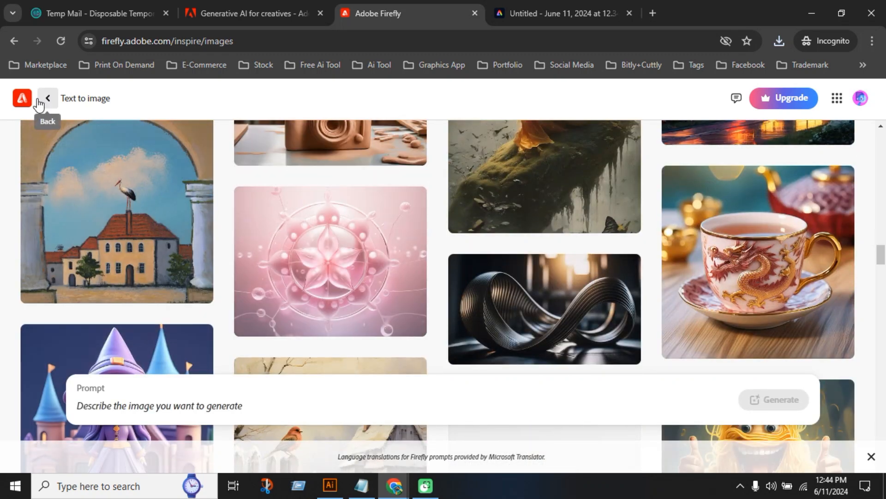
Look over more community images in the Text to image gallery and return to the Firefly home page
{"action": "scroll", "coordinate": [232, 223], "scroll_direction": "up", "scroll_amount": 12}
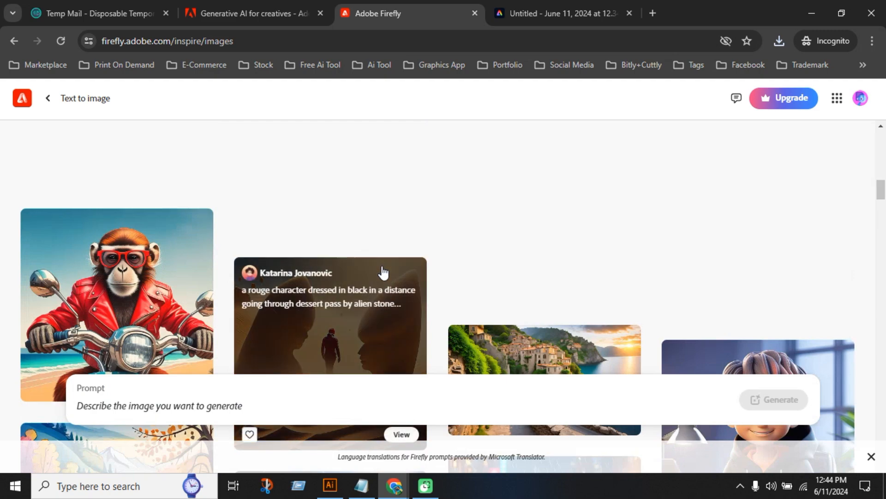
{"action": "scroll", "coordinate": [461, 306], "scroll_direction": "up", "scroll_amount": 10}
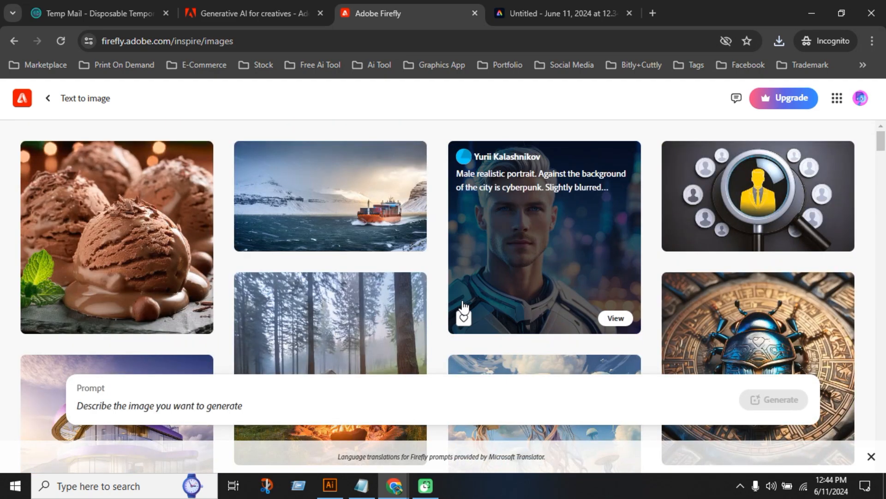
{"action": "scroll", "coordinate": [466, 307], "scroll_direction": "down", "scroll_amount": 10}
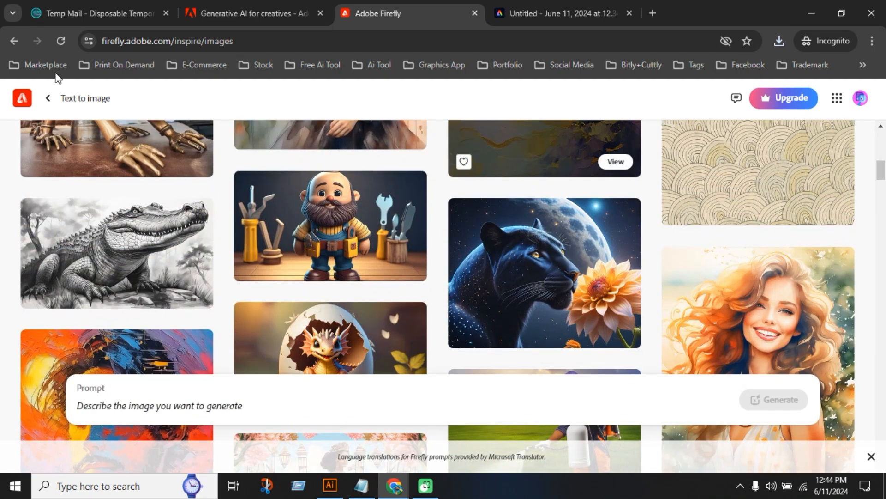
{"action": "left_click", "coordinate": [24, 103]}
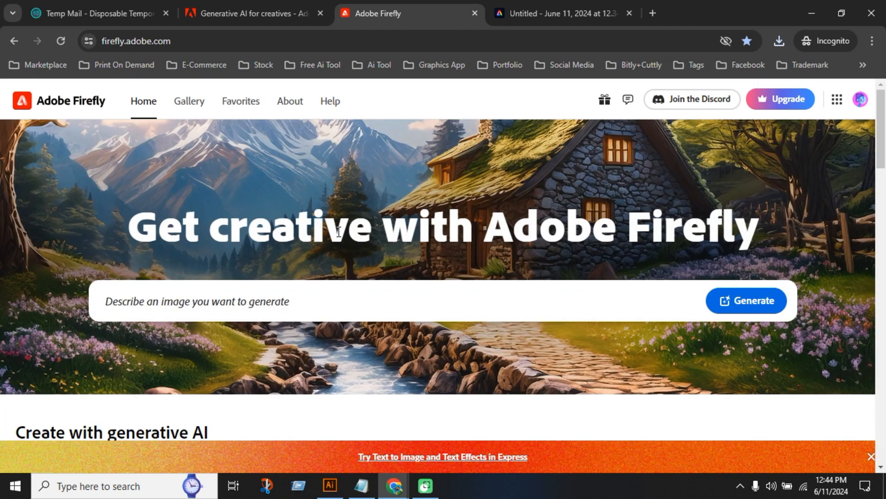
{"action": "type", "text": "Beauti"}
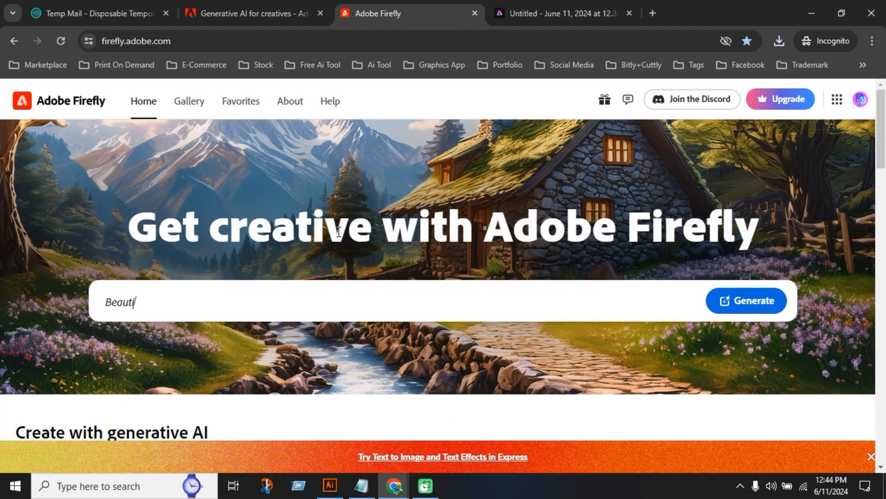
{"action": "type", "text": "ful cozy fantasy s"}
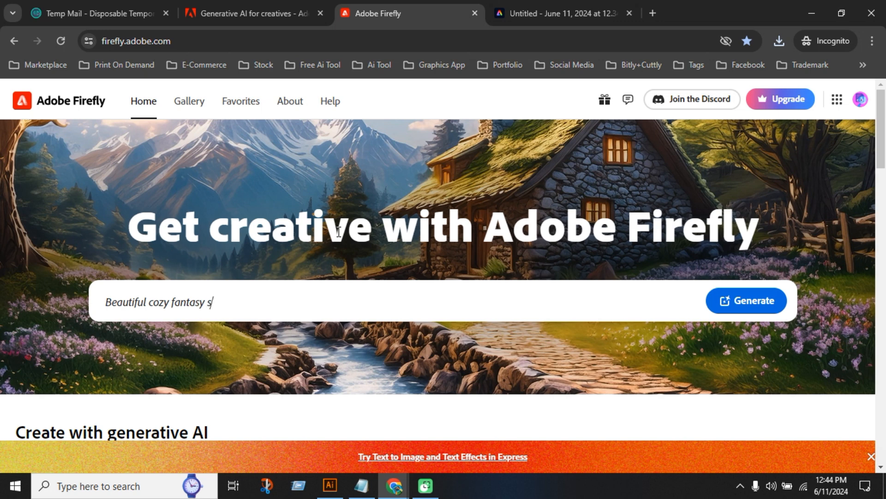
{"action": "type", "text": "tone cottage in a spring"}
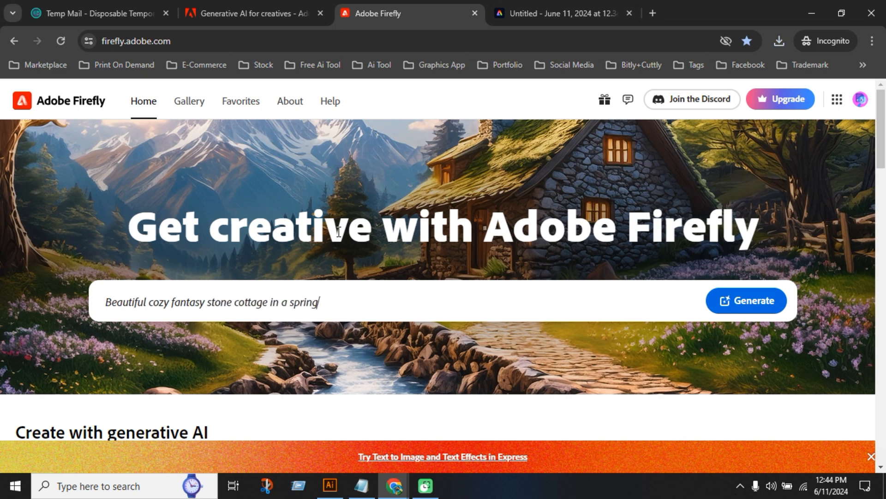
{"action": "type", "text": " forest aside a cobbl"}
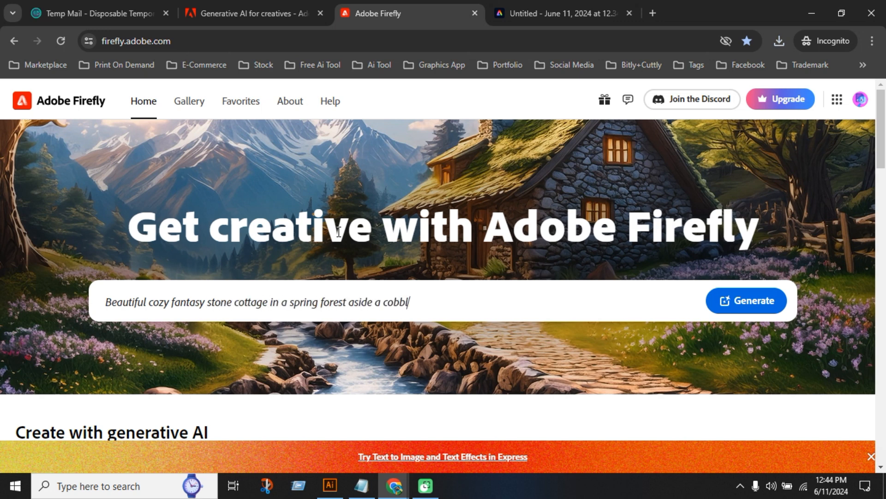
{"action": "type", "text": "estone path and a"}
Open Generative fill from the home page and upload the parrot silhouette image from Downloads
{"action": "scroll", "coordinate": [462, 323], "scroll_direction": "down", "scroll_amount": 10}
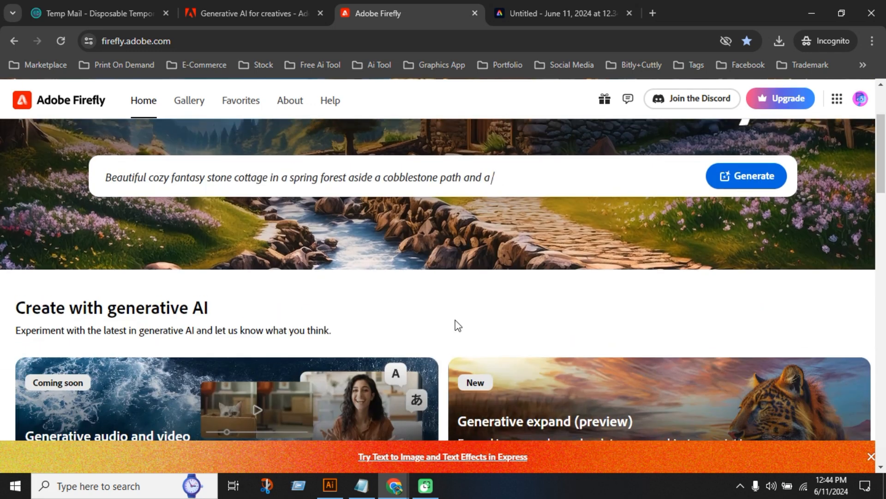
{"action": "scroll", "coordinate": [434, 314], "scroll_direction": "up", "scroll_amount": 1}
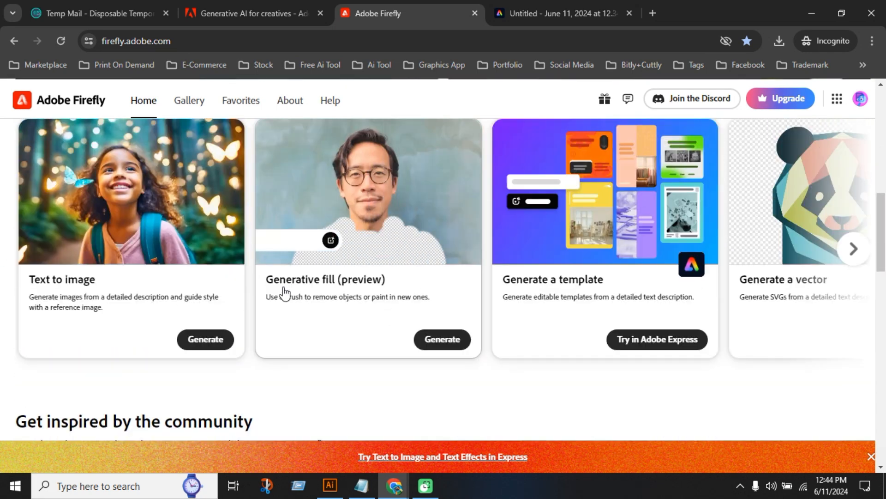
{"action": "left_click", "coordinate": [438, 339]}
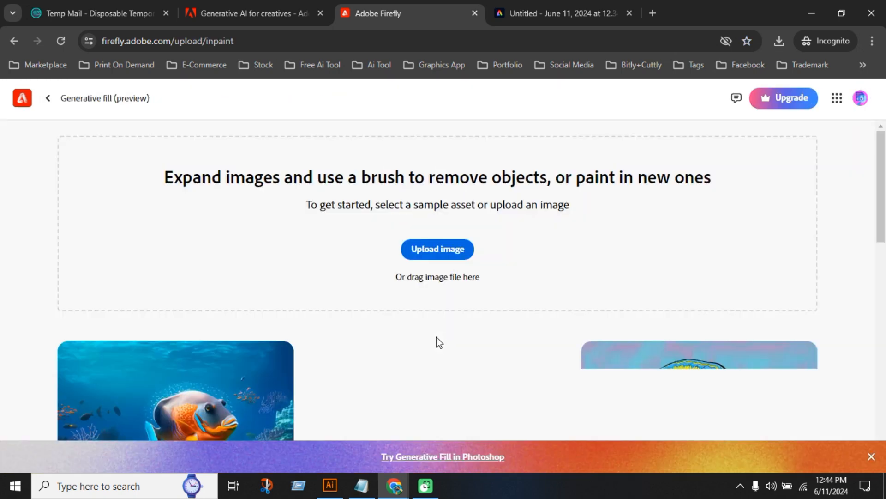
{"action": "left_click", "coordinate": [441, 253]}
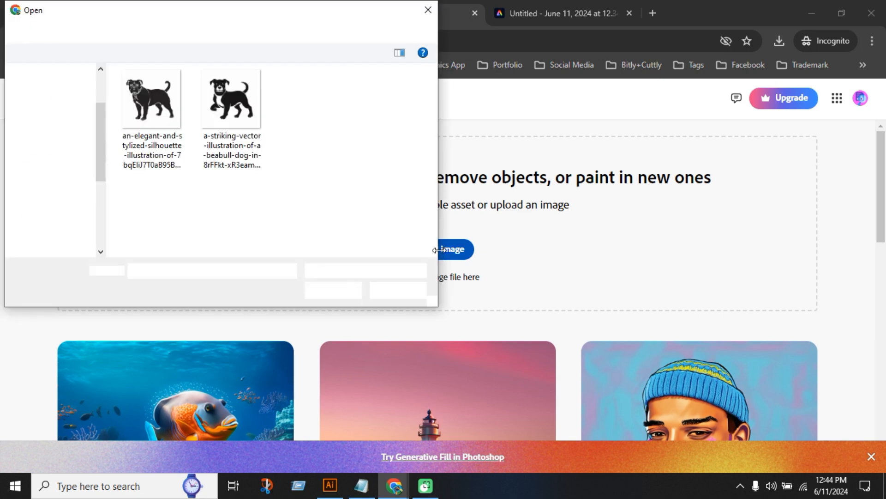
{"action": "left_click", "coordinate": [51, 252]}
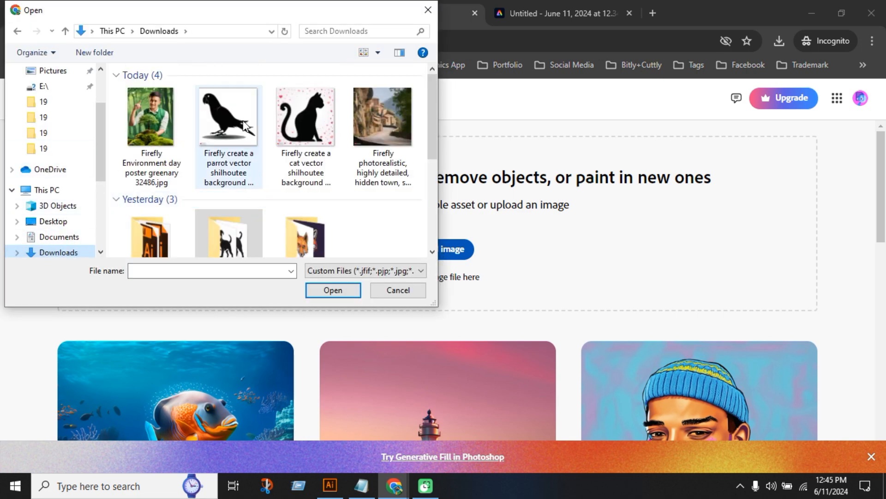
{"action": "double_click", "coordinate": [235, 124]}
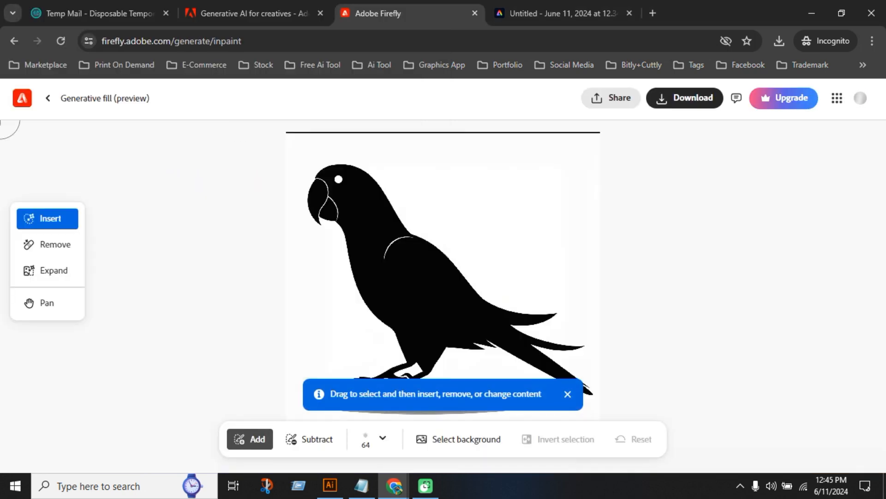
Look over the uploaded parrot image and dismiss the selection tip covering it
{"action": "scroll", "coordinate": [477, 275], "scroll_direction": "down", "scroll_amount": 1}
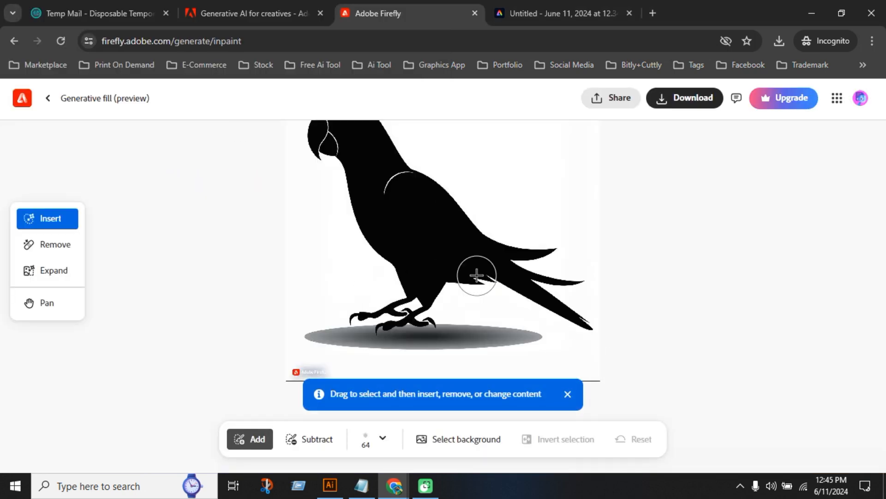
{"action": "scroll", "coordinate": [503, 270], "scroll_direction": "up", "scroll_amount": 2}
{"action": "scroll", "coordinate": [504, 270], "scroll_direction": "down", "scroll_amount": 2}
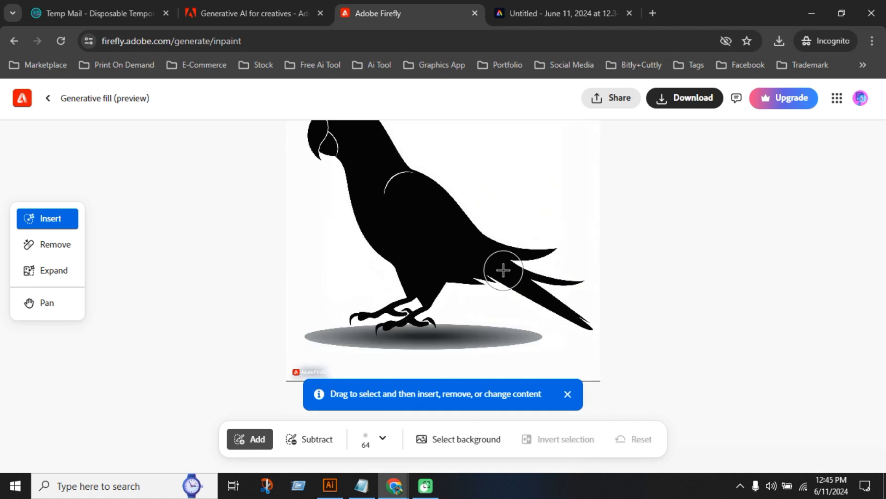
{"action": "scroll", "coordinate": [503, 270], "scroll_direction": "up", "scroll_amount": 1}
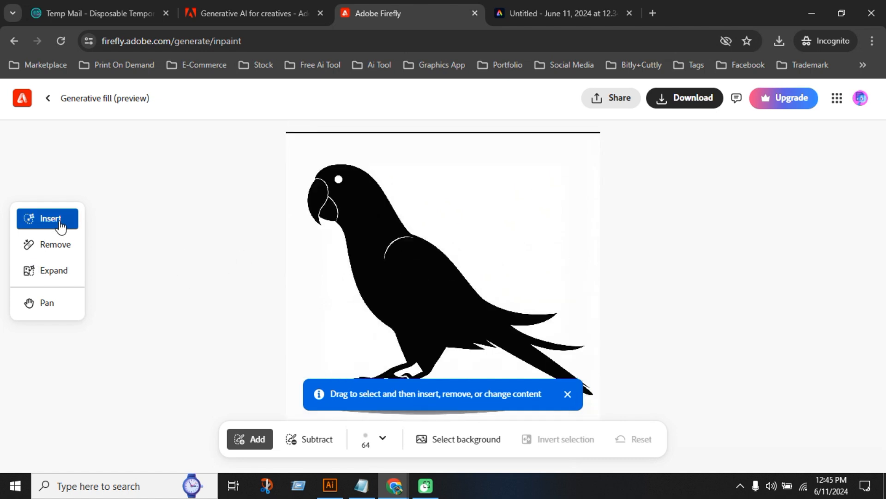
{"action": "left_click", "coordinate": [568, 394]}
Select the whole background around the parrot silhouette automatically and check the result over the full image
{"action": "scroll", "coordinate": [387, 355], "scroll_direction": "down", "scroll_amount": 1}
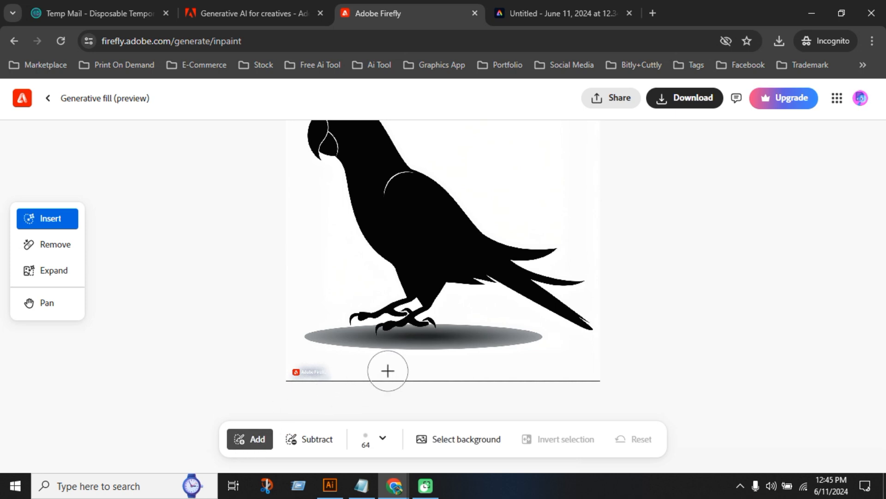
{"action": "scroll", "coordinate": [450, 318], "scroll_direction": "down", "scroll_amount": 1}
{"action": "scroll", "coordinate": [513, 353], "scroll_direction": "up", "scroll_amount": 5}
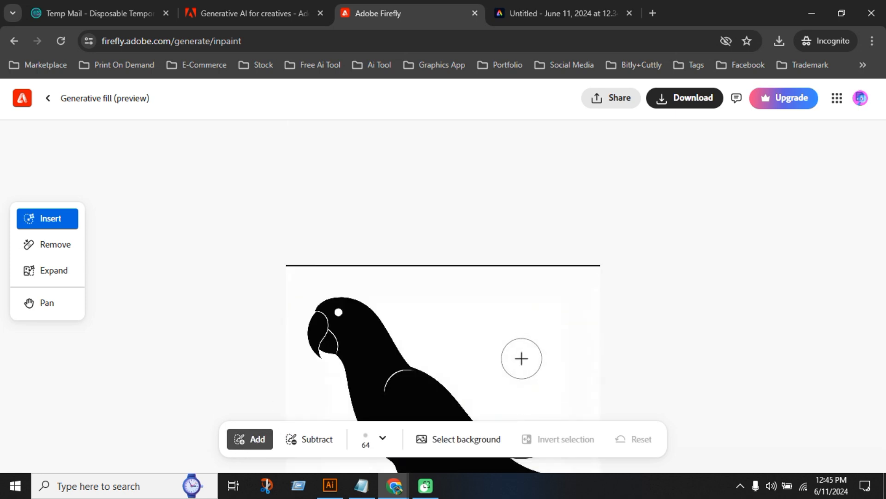
{"action": "scroll", "coordinate": [508, 348], "scroll_direction": "down", "scroll_amount": 6}
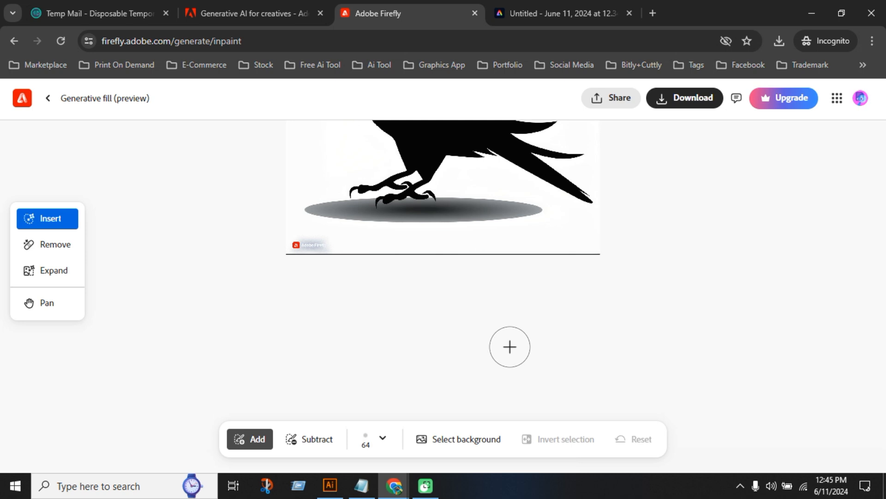
{"action": "left_click", "coordinate": [456, 443]}
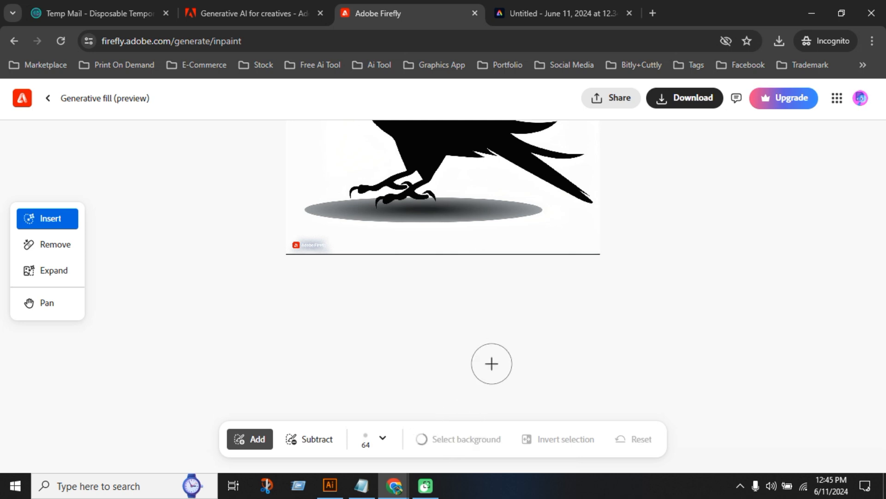
{"action": "scroll", "coordinate": [534, 359], "scroll_direction": "up", "scroll_amount": 5}
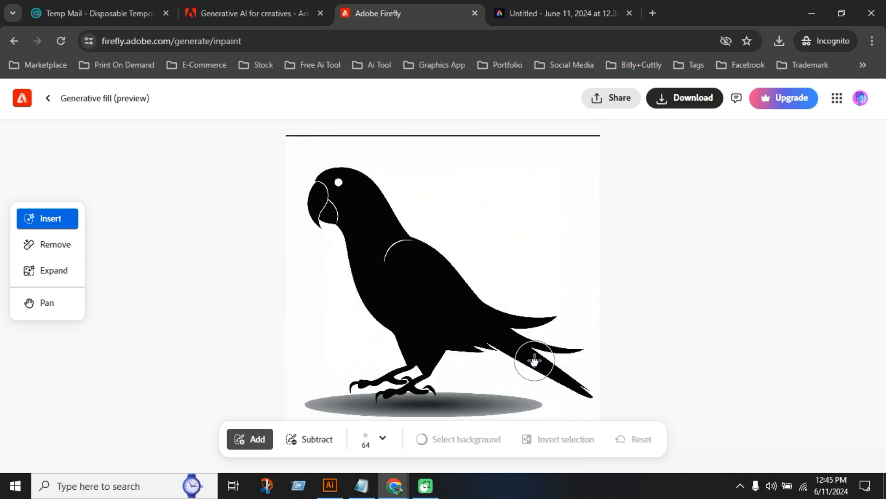
{"action": "scroll", "coordinate": [536, 359], "scroll_direction": "down", "scroll_amount": 3}
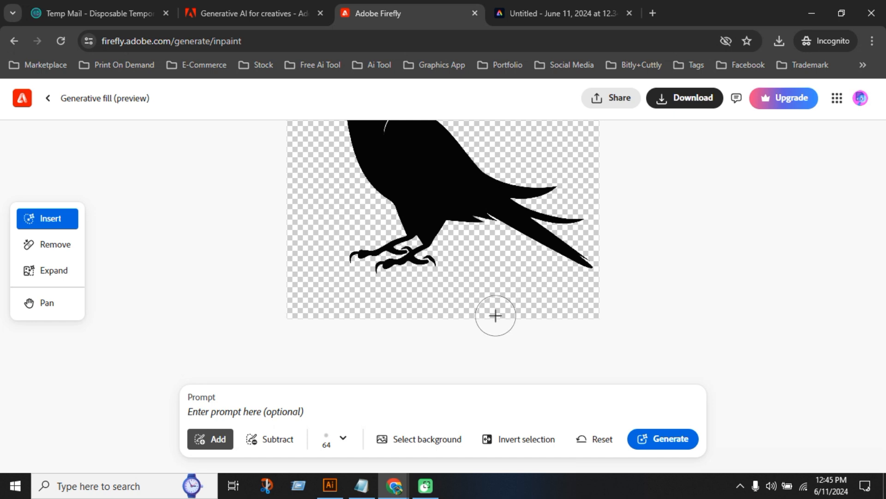
{"action": "scroll", "coordinate": [497, 307], "scroll_direction": "up", "scroll_amount": 2}
{"action": "scroll", "coordinate": [508, 314], "scroll_direction": "down", "scroll_amount": 1}
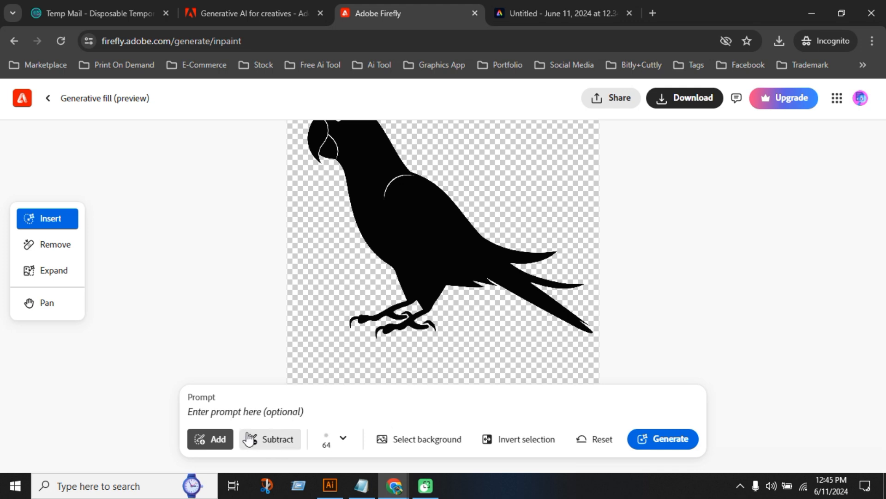
Switch the selection brush to Subtract and back to Add
{"action": "left_click", "coordinate": [266, 444]}
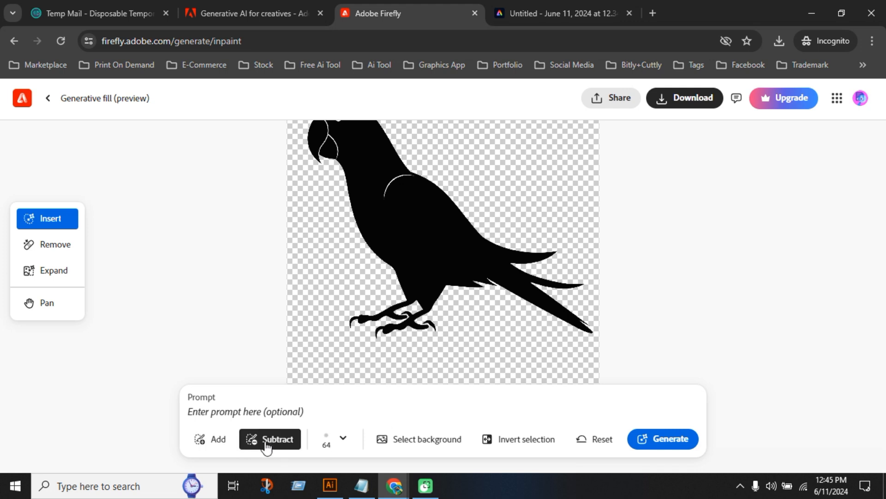
{"action": "left_click", "coordinate": [208, 442]}
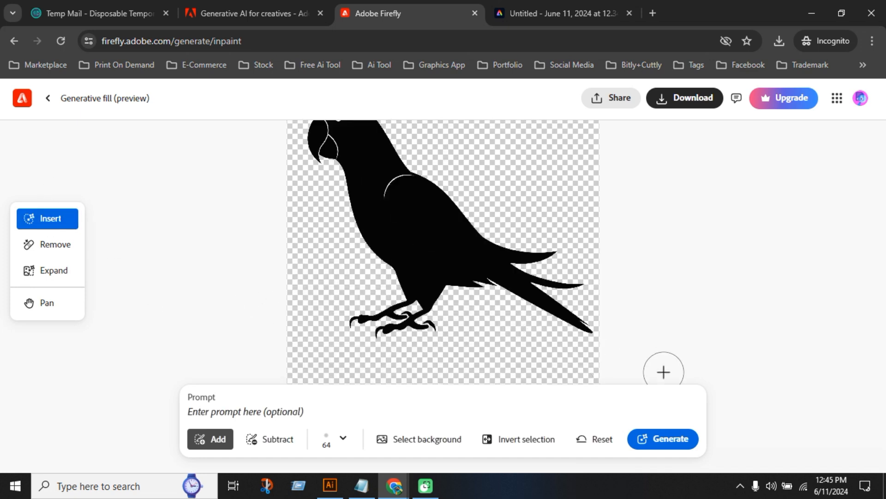
{"action": "left_click", "coordinate": [818, 460]}
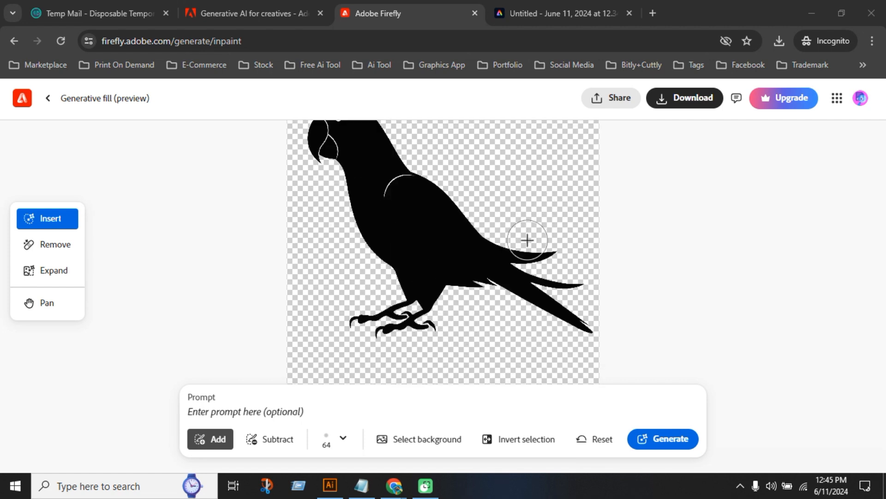
Try to fill the parrot's background from the prompt "create a black vector tree" and generate more variations
{"action": "scroll", "coordinate": [529, 241], "scroll_direction": "up", "scroll_amount": 2}
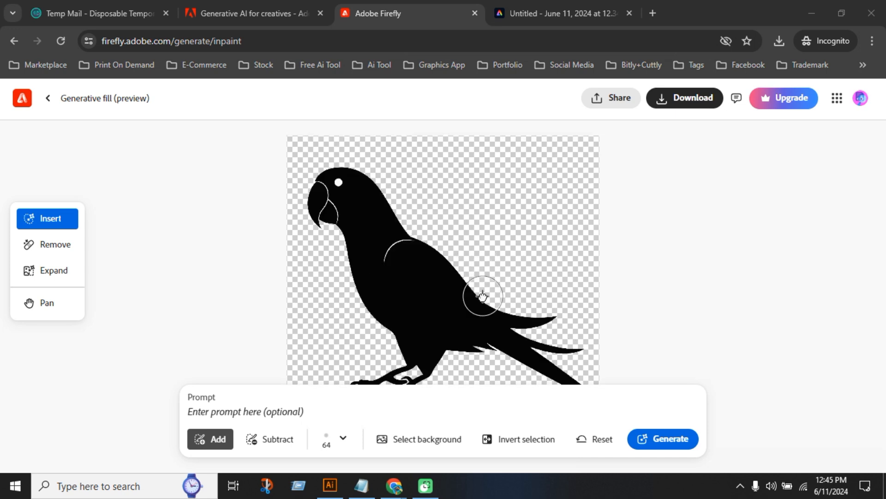
{"action": "left_click", "coordinate": [241, 412]}
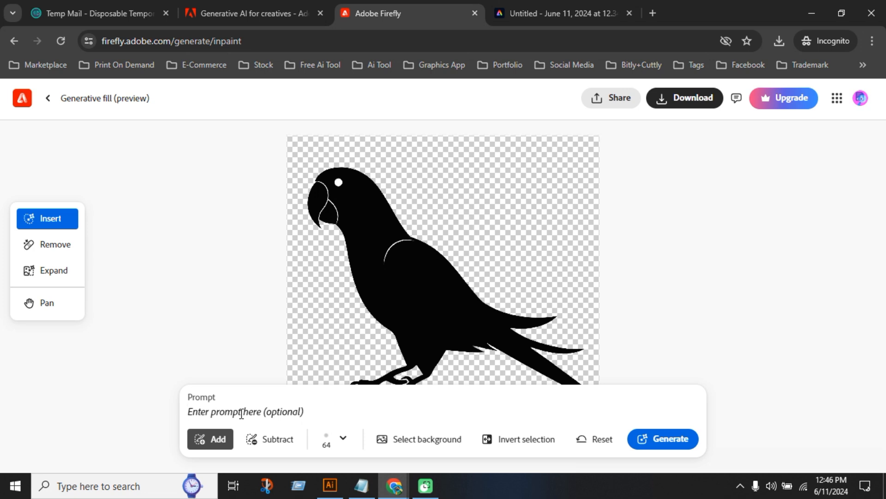
{"action": "type", "text": "create a black vector tree"}
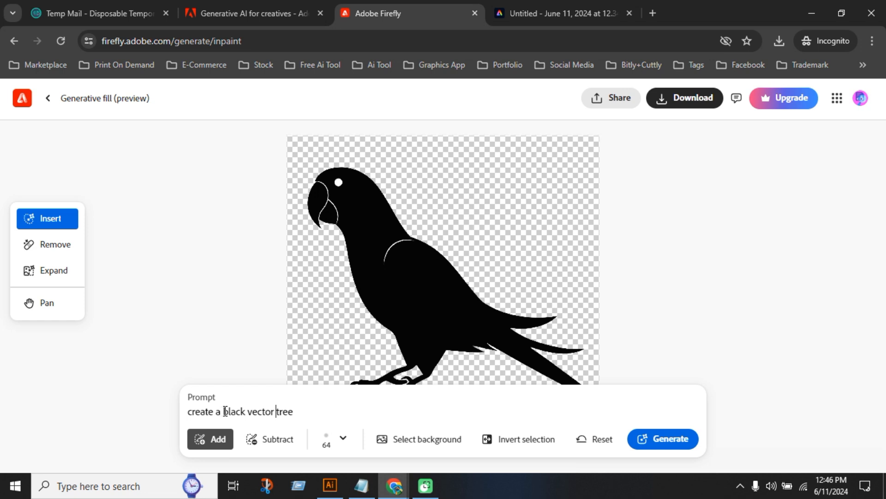
{"action": "left_click", "coordinate": [647, 440]}
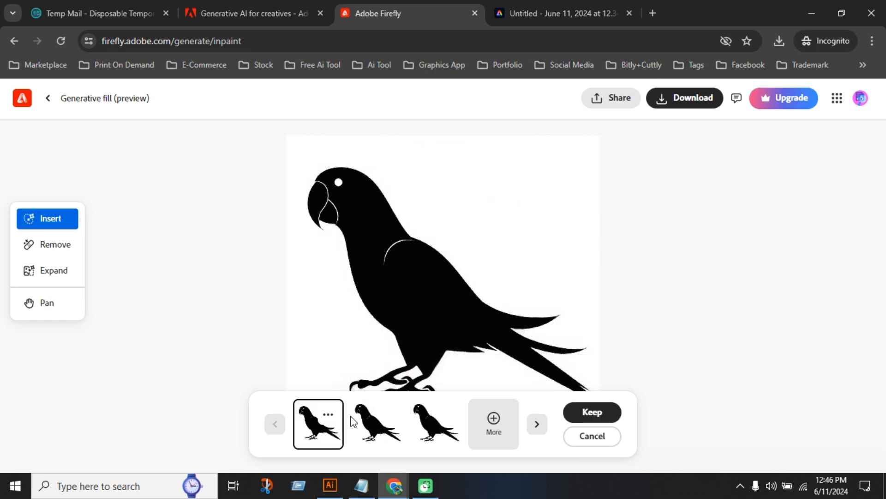
{"action": "left_click", "coordinate": [494, 433]}
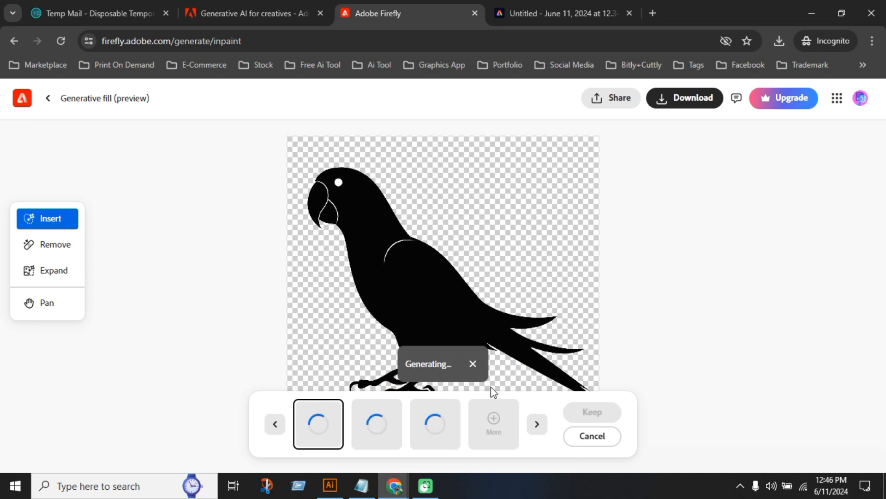
Generate a fill for the area around the parrot from the prompt "create a color background"
{"action": "scroll", "coordinate": [534, 302], "scroll_direction": "down", "scroll_amount": 1}
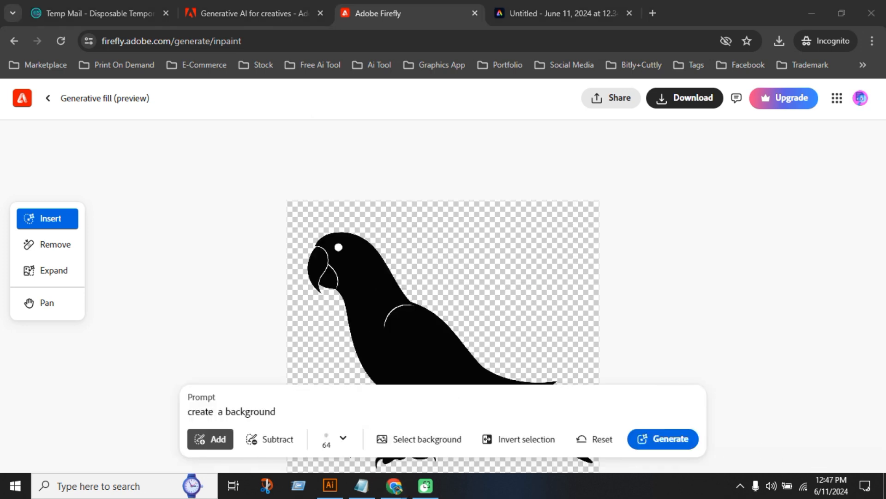
{"action": "scroll", "coordinate": [486, 313], "scroll_direction": "down", "scroll_amount": 1}
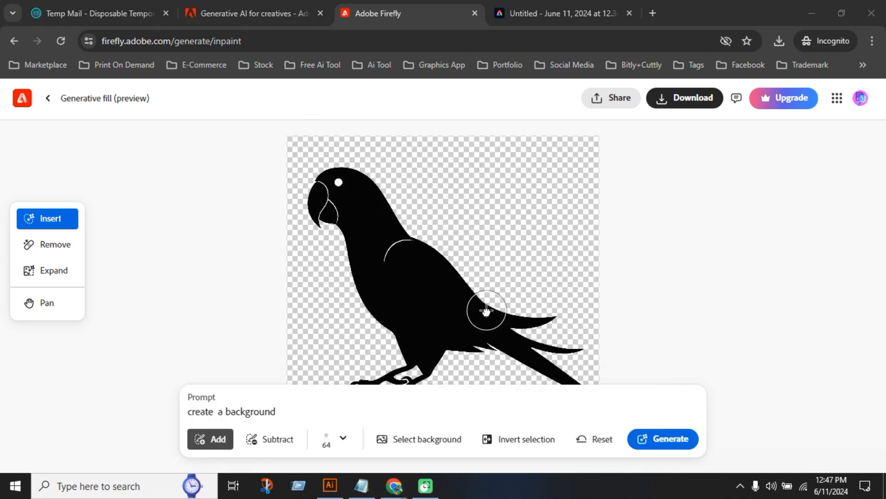
{"action": "left_click", "coordinate": [227, 411]}
{"action": "type", "text": "color"}
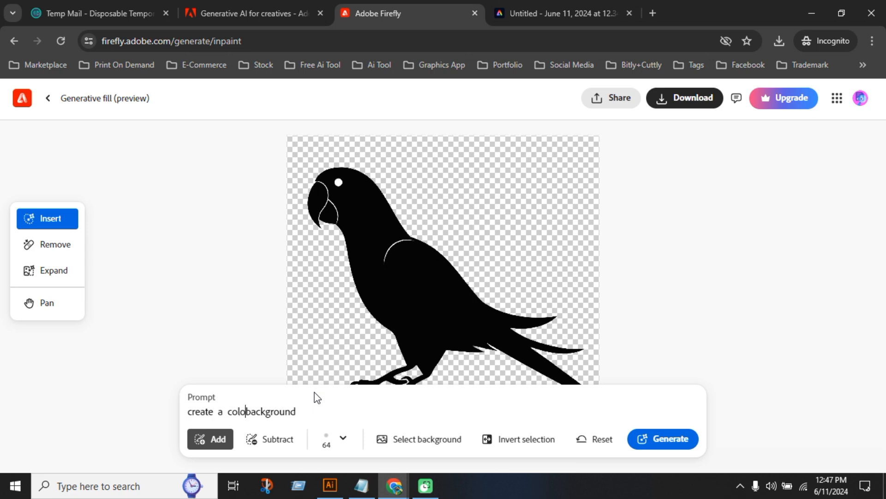
{"action": "left_click", "coordinate": [664, 439]}
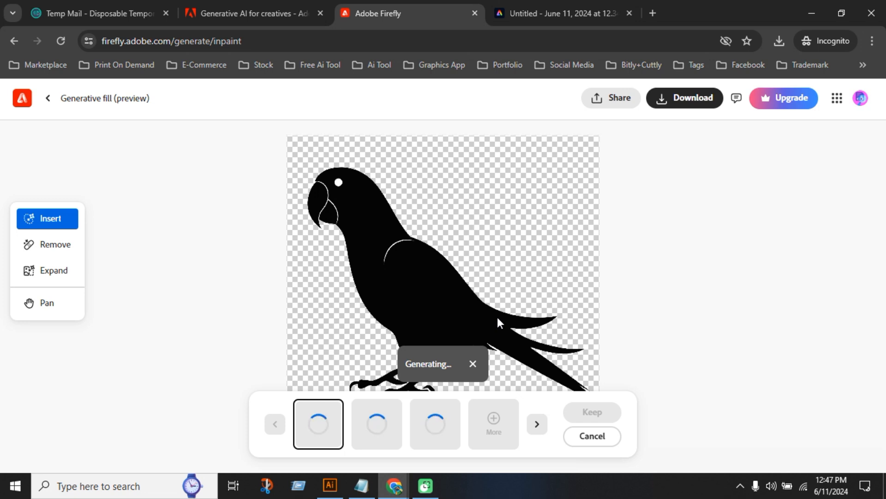
Compare the first two background variations over the full image and generate more variations
{"action": "scroll", "coordinate": [526, 295], "scroll_direction": "down", "scroll_amount": 2}
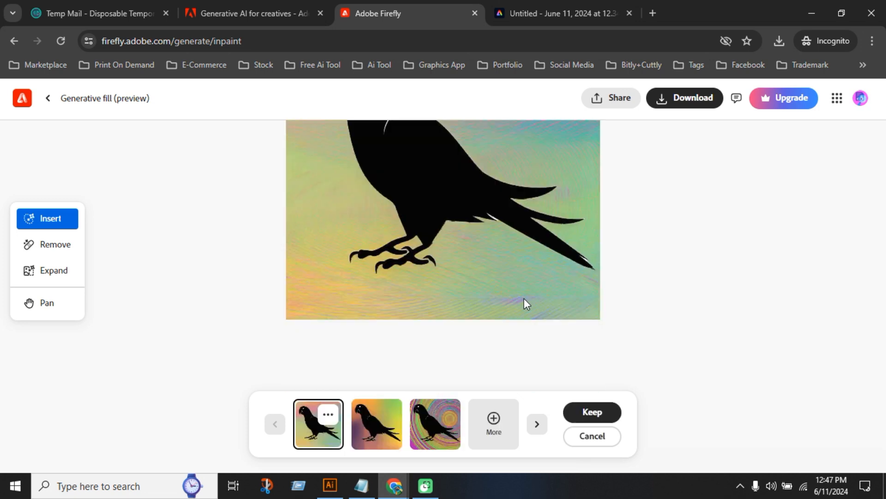
{"action": "left_click", "coordinate": [366, 428]}
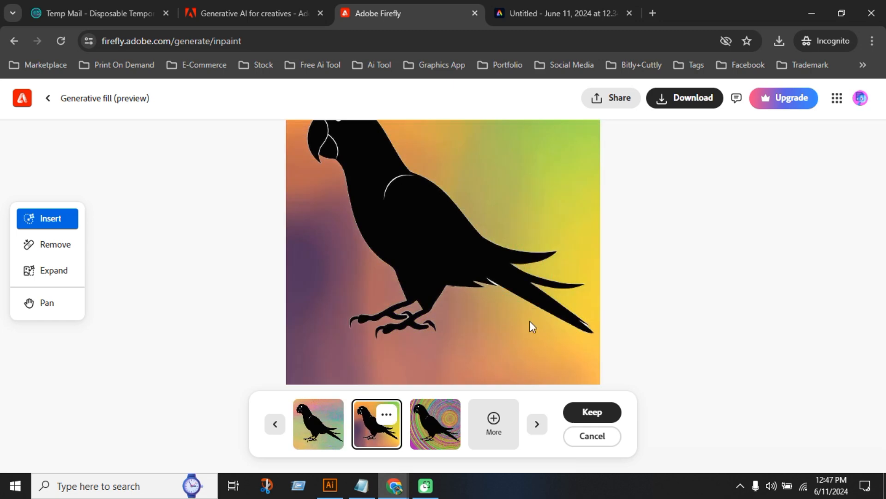
{"action": "scroll", "coordinate": [530, 320], "scroll_direction": "up", "scroll_amount": 3}
{"action": "scroll", "coordinate": [530, 323], "scroll_direction": "down", "scroll_amount": 2}
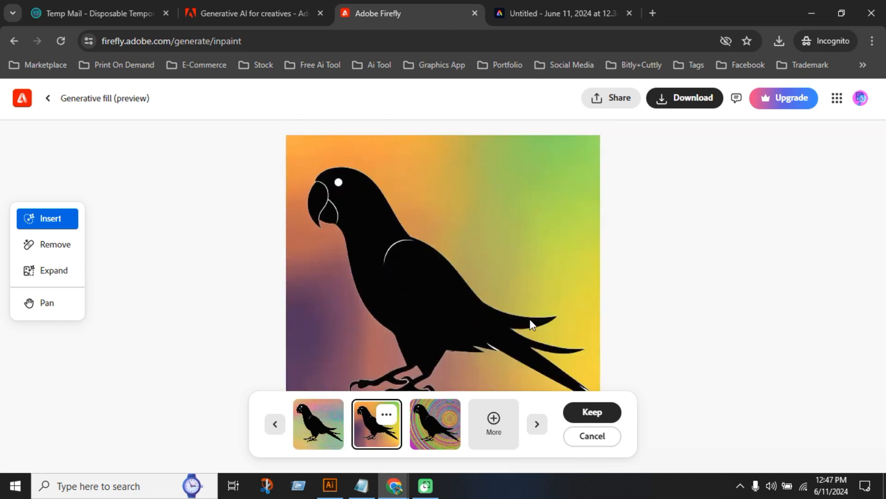
{"action": "left_click", "coordinate": [494, 421]}
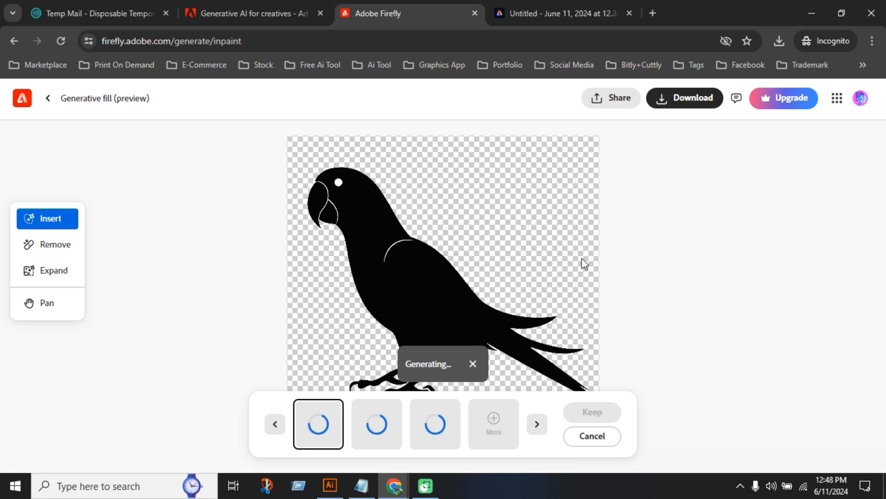
Inspect the first variation of the new batch and keep its rainbow gradient background
{"action": "scroll", "coordinate": [519, 264], "scroll_direction": "down", "scroll_amount": 2}
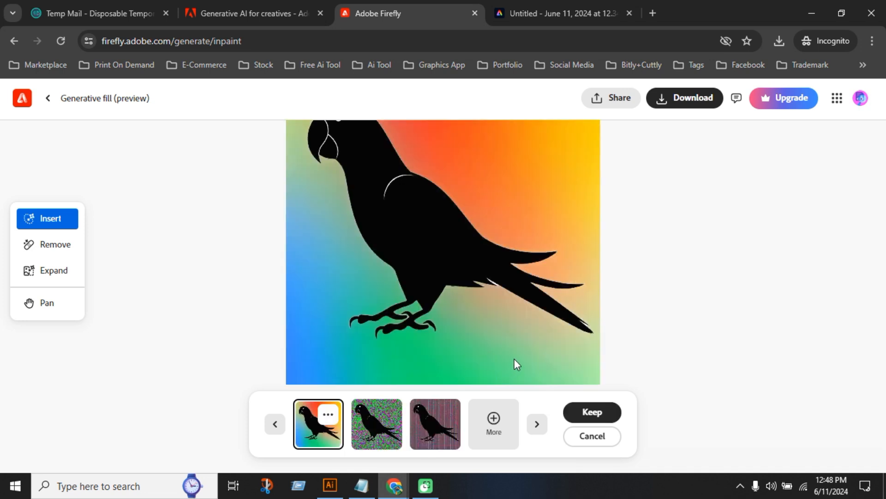
{"action": "scroll", "coordinate": [538, 324], "scroll_direction": "up", "scroll_amount": 2}
{"action": "scroll", "coordinate": [482, 274], "scroll_direction": "down", "scroll_amount": 2}
{"action": "scroll", "coordinate": [476, 296], "scroll_direction": "up", "scroll_amount": 2}
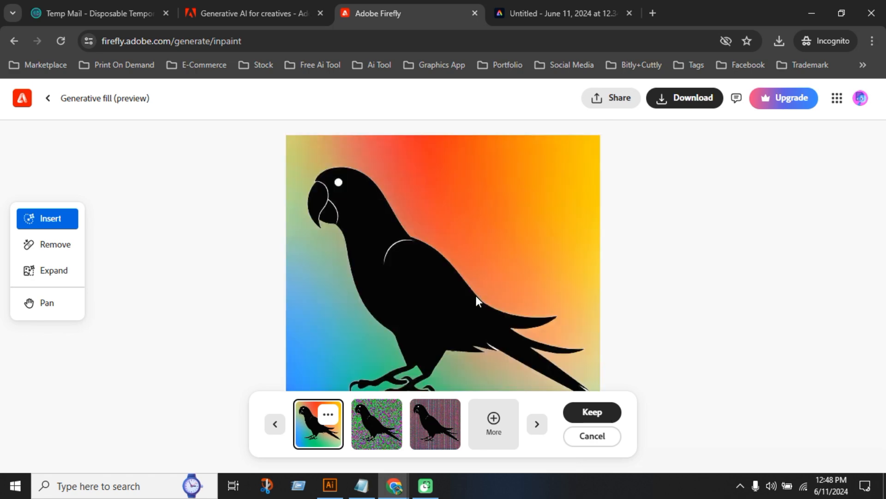
{"action": "scroll", "coordinate": [475, 295], "scroll_direction": "down", "scroll_amount": 2}
{"action": "scroll", "coordinate": [475, 295], "scroll_direction": "up", "scroll_amount": 2}
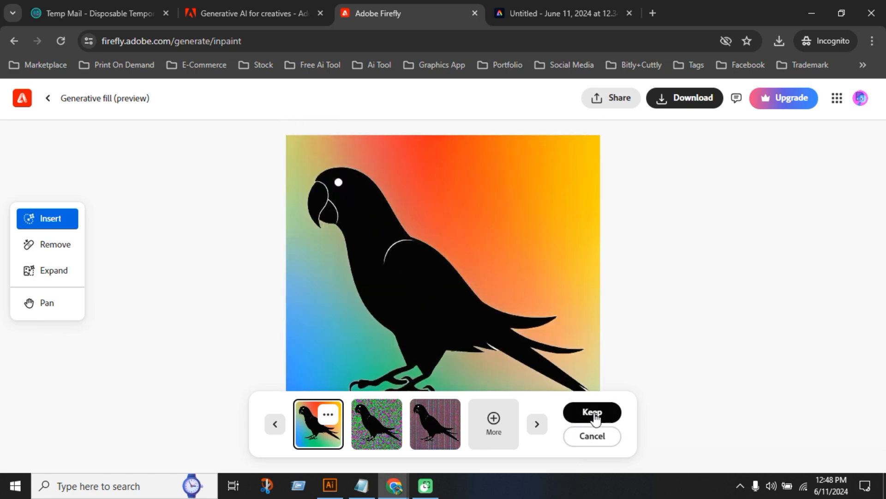
{"action": "left_click", "coordinate": [594, 412]}
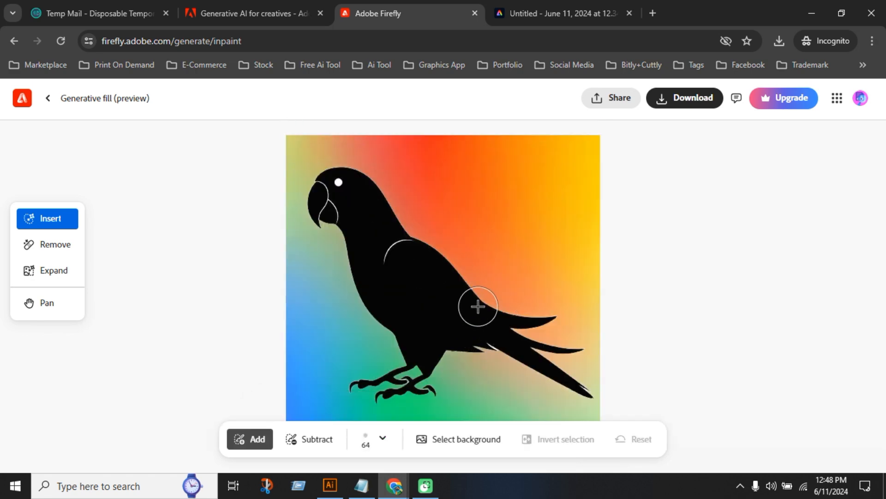
Try selection strokes on the background at 100% and 50% brush opacity, and reset the selection
{"action": "scroll", "coordinate": [475, 305], "scroll_direction": "down", "scroll_amount": 2}
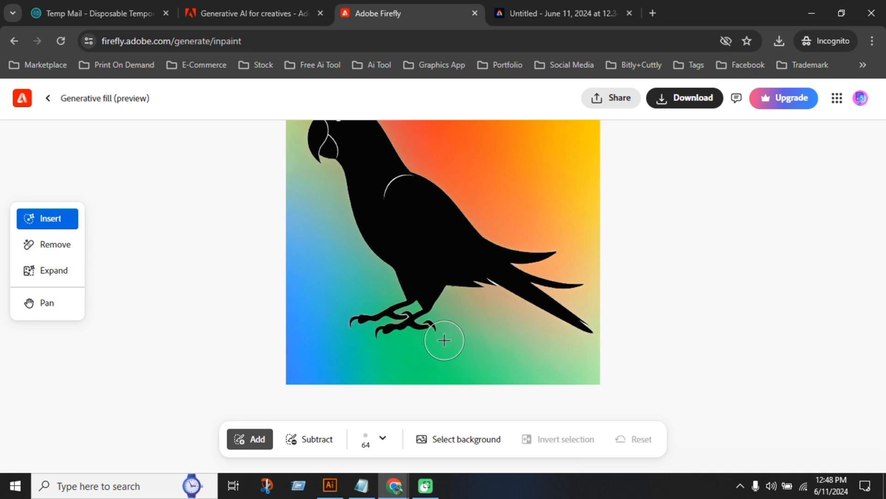
{"action": "left_click", "coordinate": [384, 443]}
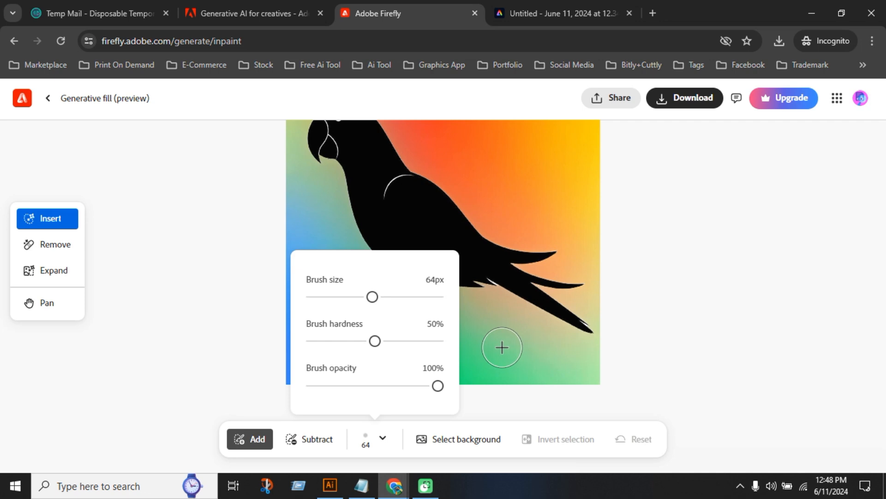
{"action": "left_click_drag", "start_coordinate": [501, 346], "coordinate": [550, 356]}
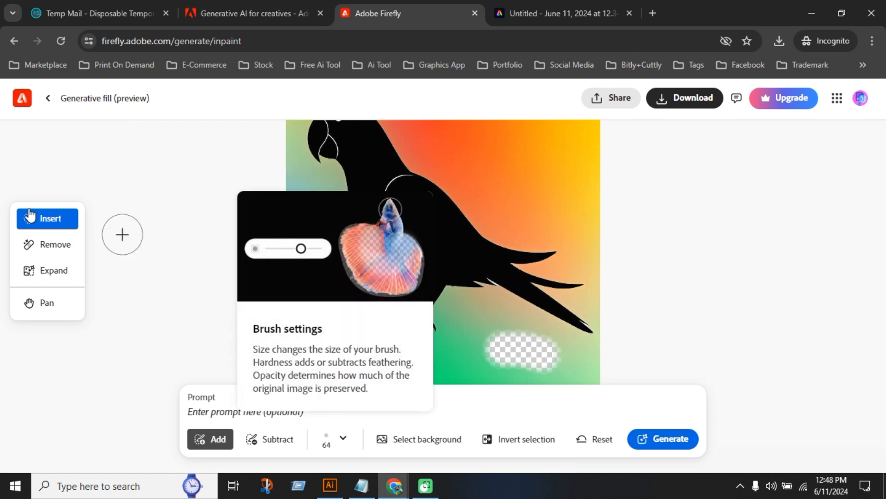
{"action": "left_click", "coordinate": [344, 442]}
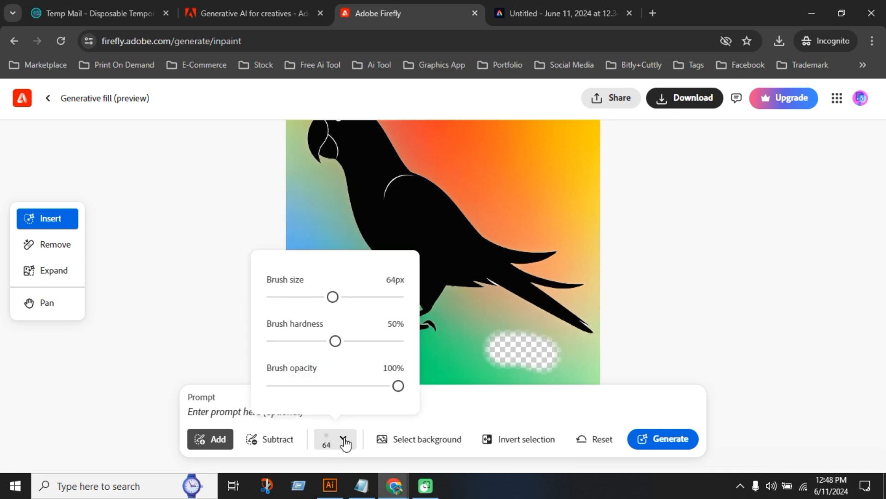
{"action": "left_click_drag", "start_coordinate": [398, 386], "coordinate": [336, 387]}
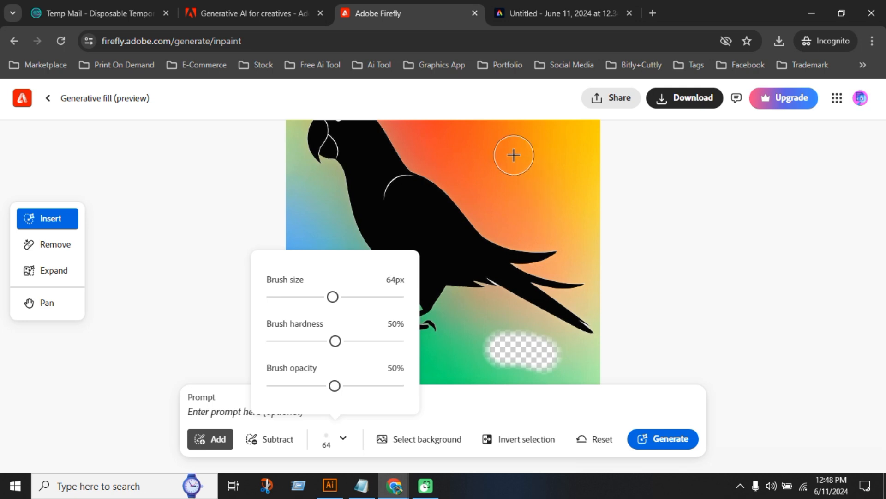
{"action": "left_click_drag", "start_coordinate": [512, 151], "coordinate": [540, 204]}
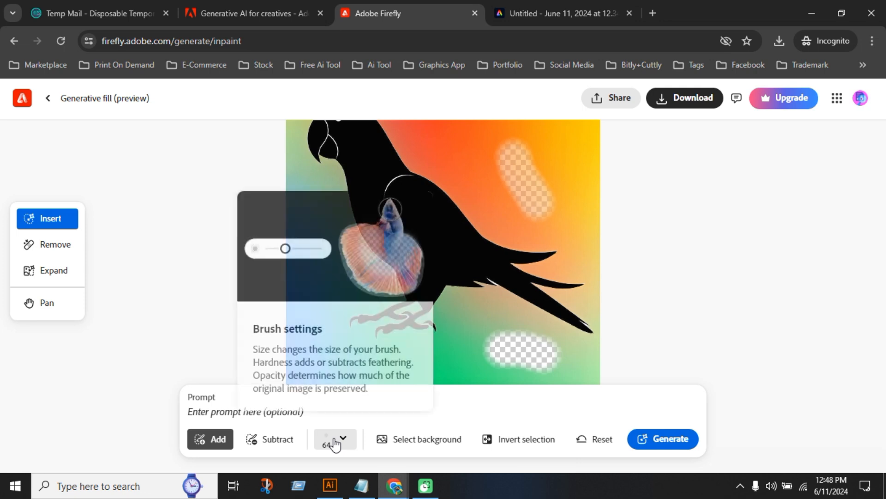
{"action": "left_click", "coordinate": [575, 442]}
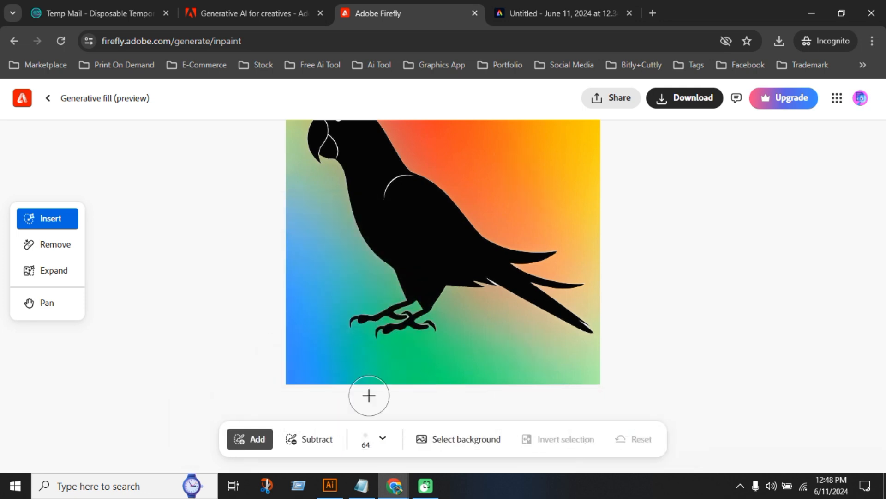
Brush a 50% opacity selection across the strip below the parrot's feet
{"action": "left_click", "coordinate": [246, 439]}
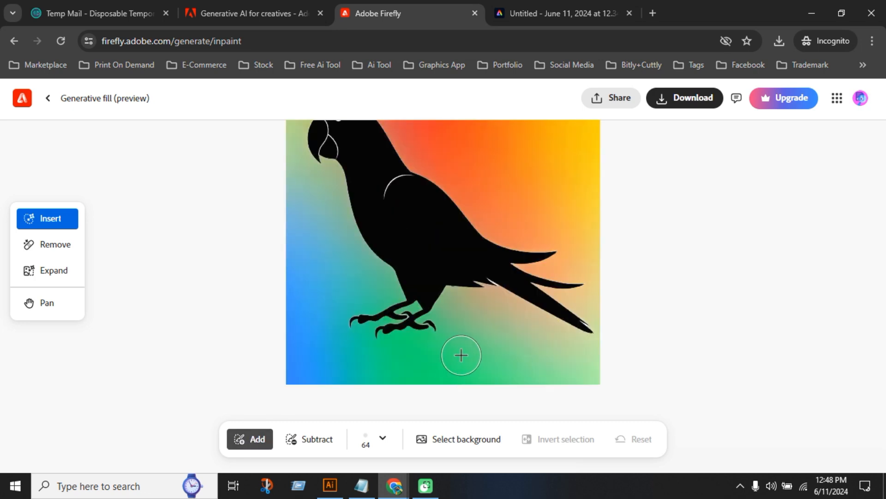
{"action": "left_click_drag", "start_coordinate": [453, 359], "coordinate": [523, 352]}
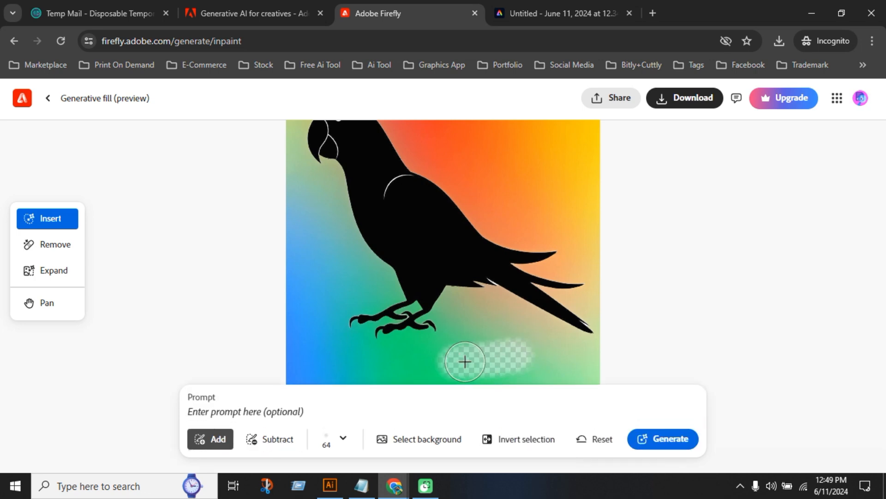
{"action": "mouse_move", "coordinate": [297, 361]}
{"action": "left_mouse_down"}
{"action": "mouse_move", "coordinate": [586, 375]}
{"action": "mouse_move", "coordinate": [571, 384]}
{"action": "left_mouse_up"}
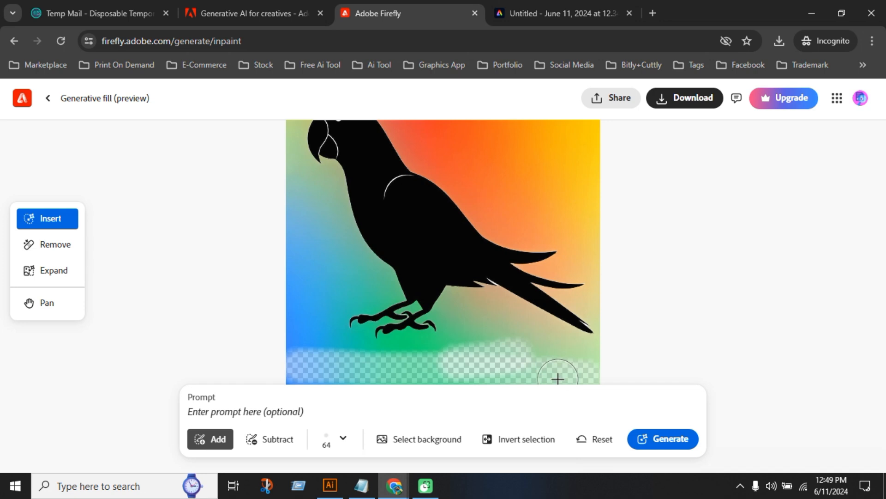
Select the whole strip below the parrot's feet with a harder 107 px brush at 100% opacity
{"action": "left_click", "coordinate": [343, 440]}
{"action": "left_click_drag", "start_coordinate": [337, 386], "coordinate": [401, 385]}
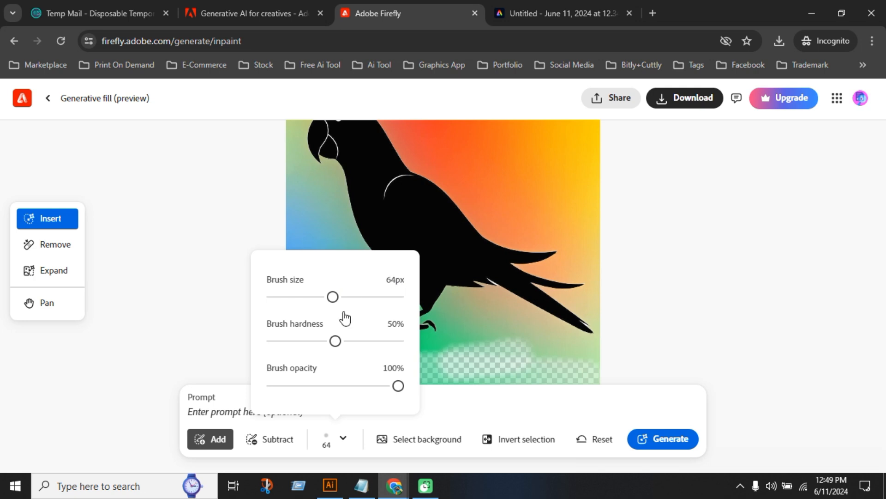
{"action": "left_click_drag", "start_coordinate": [341, 341], "coordinate": [368, 342]}
{"action": "left_click_drag", "start_coordinate": [333, 301], "coordinate": [376, 296]}
{"action": "mouse_move", "coordinate": [471, 353]}
{"action": "left_mouse_down"}
{"action": "mouse_move", "coordinate": [496, 359]}
{"action": "mouse_move", "coordinate": [473, 361]}
{"action": "mouse_move", "coordinate": [548, 359]}
{"action": "mouse_move", "coordinate": [514, 362]}
{"action": "mouse_move", "coordinate": [525, 372]}
{"action": "mouse_move", "coordinate": [338, 372]}
{"action": "left_mouse_up"}
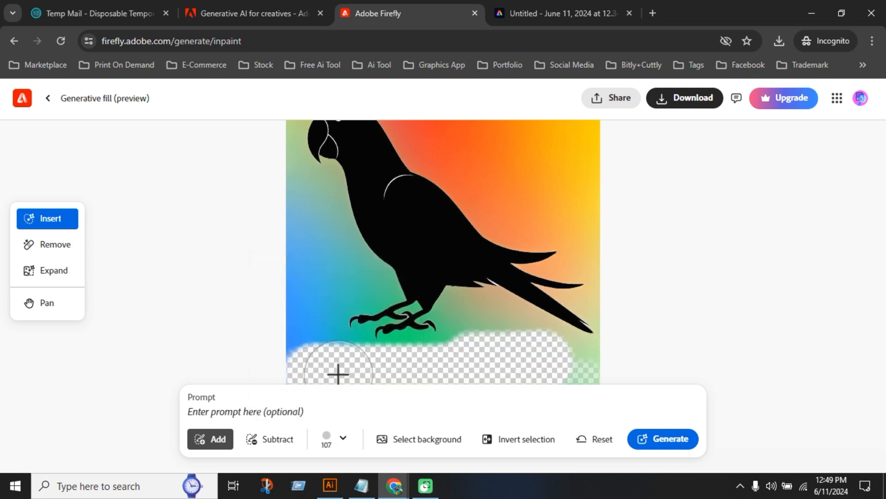
{"action": "mouse_move", "coordinate": [537, 377]}
{"action": "left_mouse_down"}
{"action": "mouse_move", "coordinate": [609, 372]}
{"action": "mouse_move", "coordinate": [294, 371]}
{"action": "left_mouse_up"}
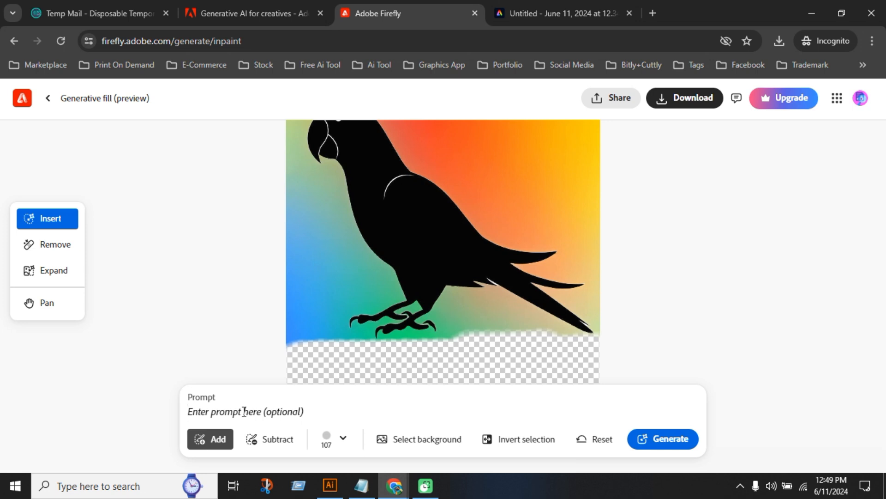
Fill the selected strip from the prompt "black color" and keep the third variation after comparing them
{"action": "type", "text": "black color"}
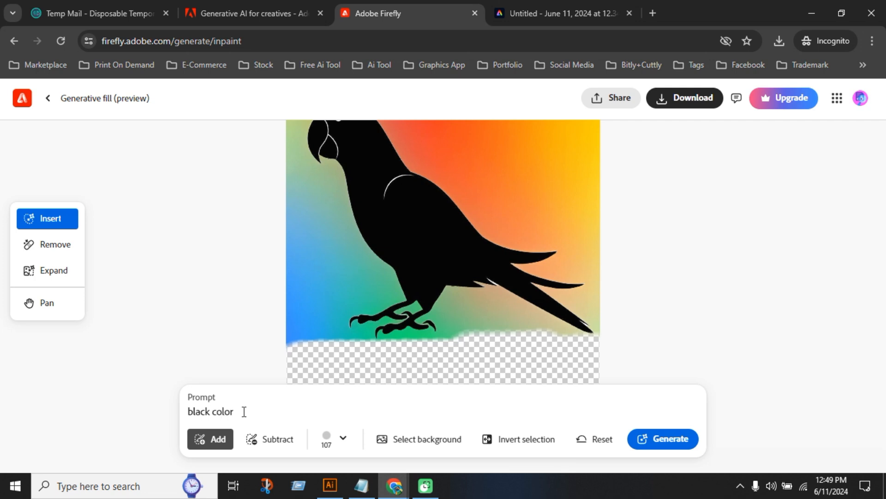
{"action": "left_click", "coordinate": [677, 450]}
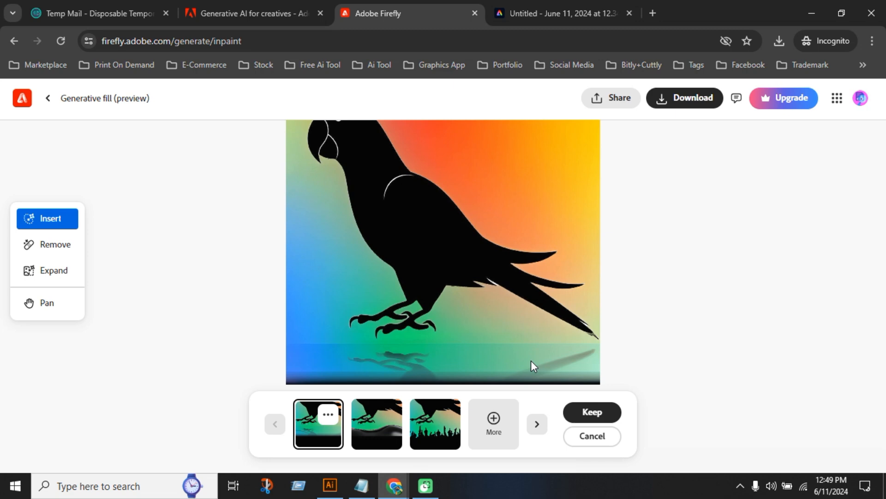
{"action": "left_click", "coordinate": [389, 427]}
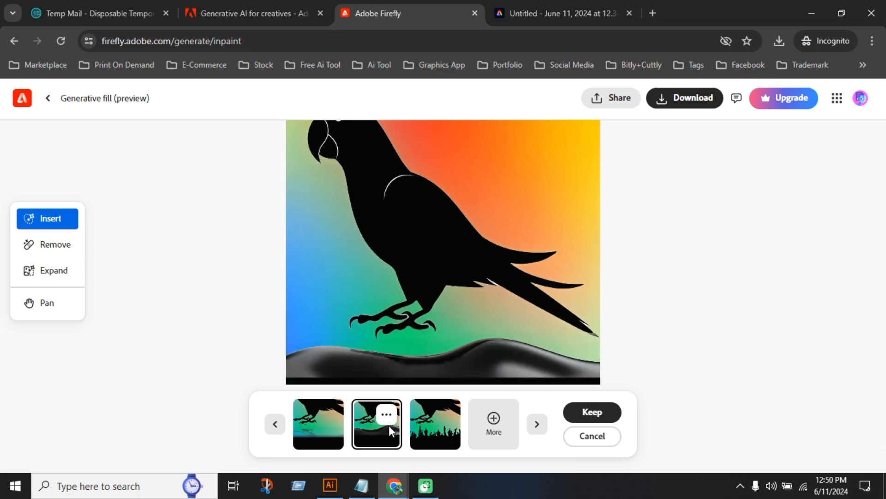
{"action": "left_click", "coordinate": [331, 425]}
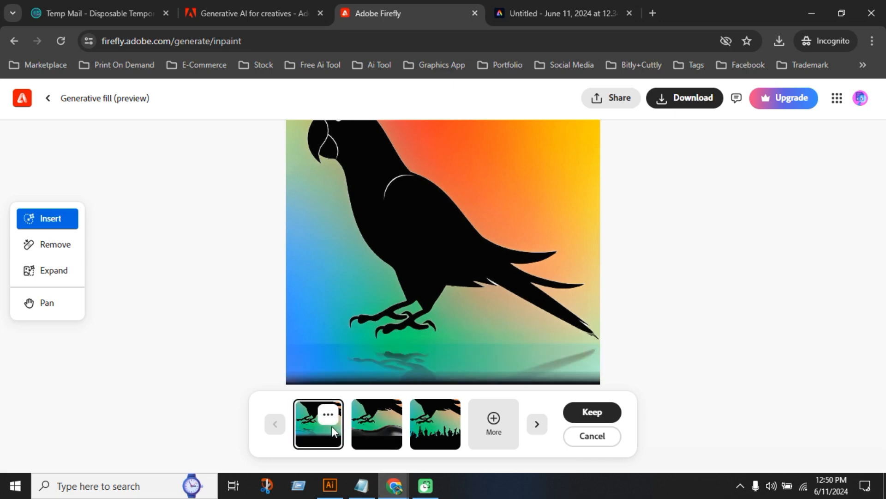
{"action": "left_click", "coordinate": [383, 425]}
{"action": "left_click", "coordinate": [438, 426]}
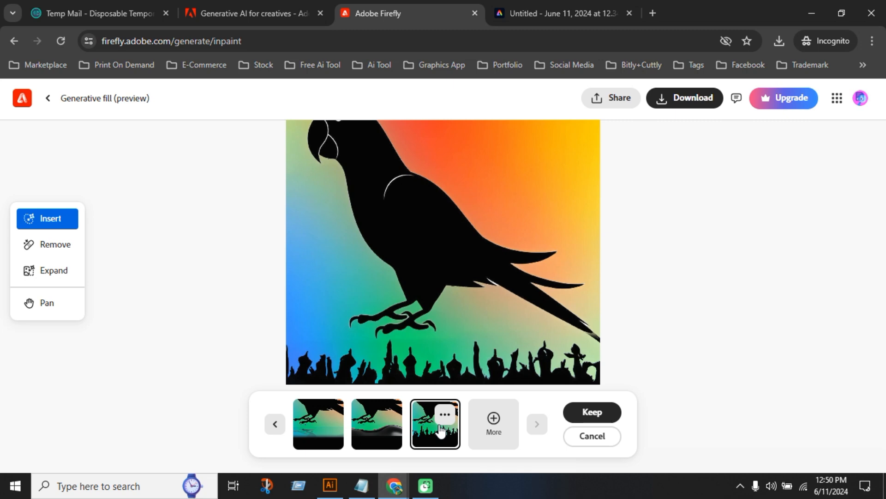
{"action": "left_click", "coordinate": [390, 427]}
{"action": "left_click", "coordinate": [430, 423]}
{"action": "left_click", "coordinate": [591, 412]}
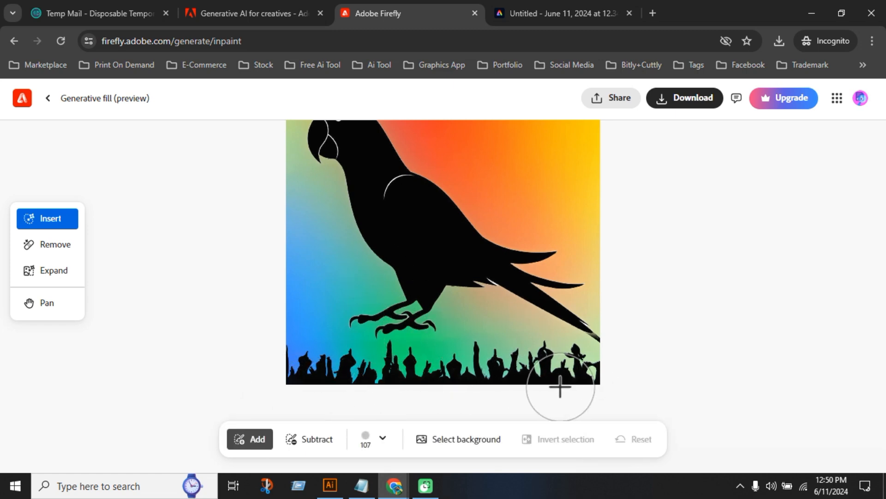
Examine the full parrot image with its new background and lower edge
{"action": "scroll", "coordinate": [378, 396], "scroll_direction": "down", "scroll_amount": 2}
{"action": "scroll", "coordinate": [378, 397], "scroll_direction": "up", "scroll_amount": 3}
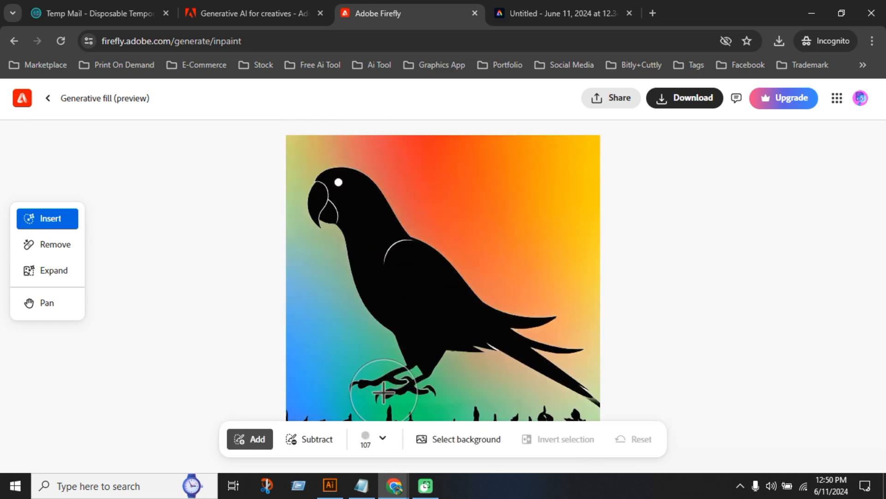
{"action": "scroll", "coordinate": [396, 389], "scroll_direction": "down", "scroll_amount": 3}
{"action": "scroll", "coordinate": [396, 388], "scroll_direction": "down", "scroll_amount": 1}
{"action": "scroll", "coordinate": [395, 388], "scroll_direction": "up", "scroll_amount": 1}
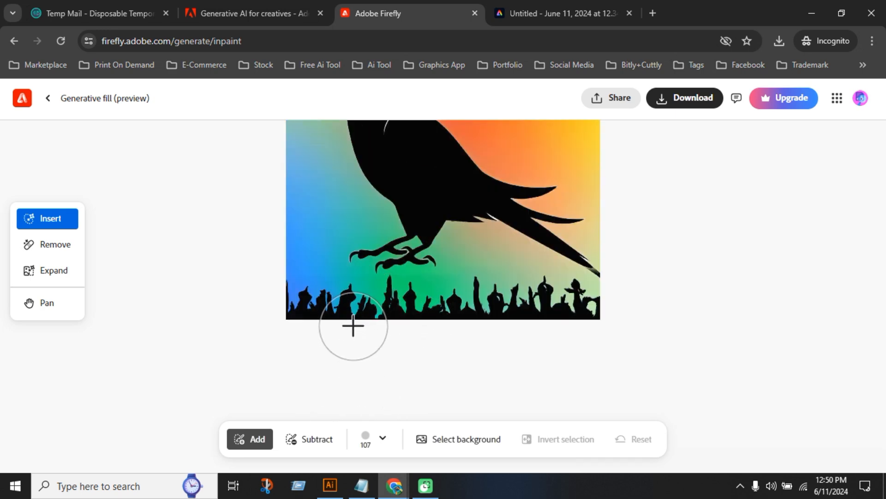
{"action": "scroll", "coordinate": [503, 344], "scroll_direction": "up", "scroll_amount": 3}
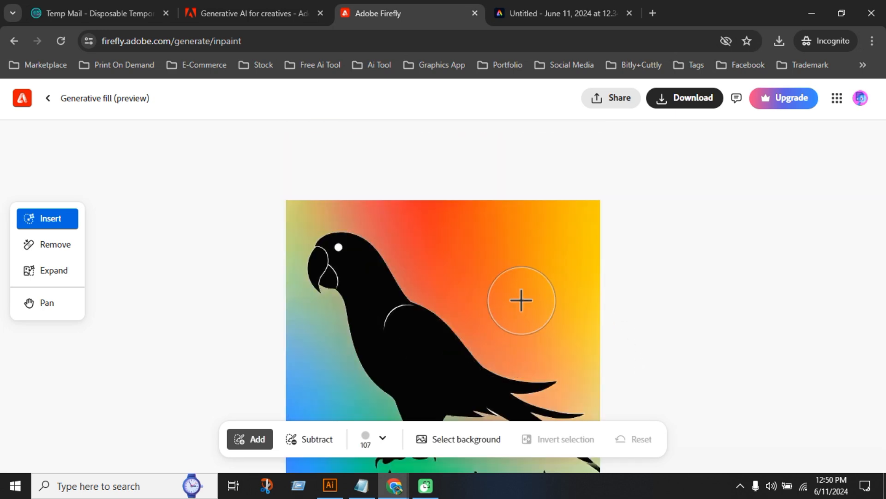
{"action": "scroll", "coordinate": [520, 299], "scroll_direction": "down", "scroll_amount": 1}
{"action": "scroll", "coordinate": [516, 272], "scroll_direction": "up", "scroll_amount": 1}
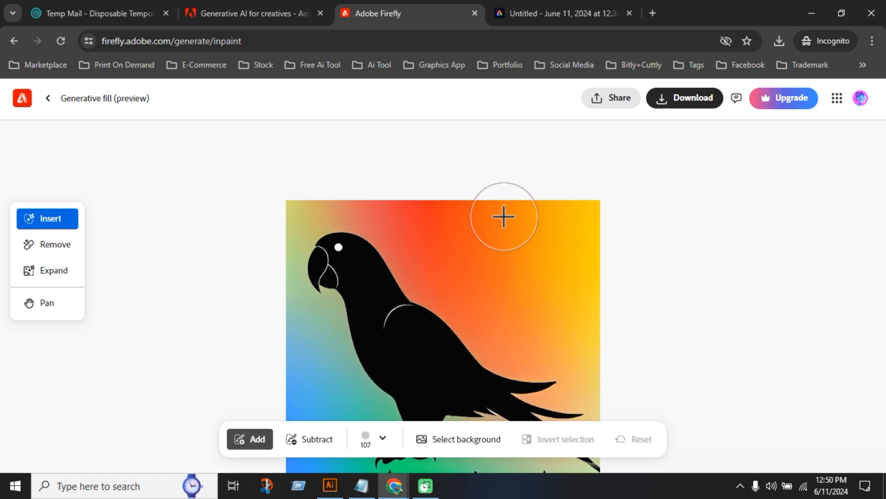
Brush over the upper-right background beside the parrot and generate a fill there from the prompt "tree leaf"
{"action": "mouse_move", "coordinate": [503, 214]}
{"action": "left_mouse_down"}
{"action": "mouse_move", "coordinate": [545, 247]}
{"action": "mouse_move", "coordinate": [577, 218]}
{"action": "mouse_move", "coordinate": [568, 200]}
{"action": "mouse_move", "coordinate": [549, 206]}
{"action": "mouse_move", "coordinate": [590, 283]}
{"action": "mouse_move", "coordinate": [421, 215]}
{"action": "mouse_move", "coordinate": [512, 231]}
{"action": "mouse_move", "coordinate": [577, 273]}
{"action": "left_mouse_up"}
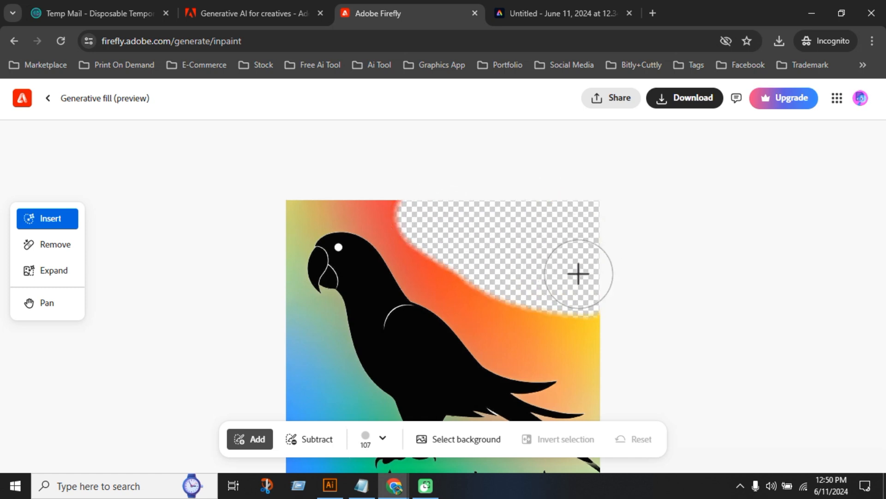
{"action": "scroll", "coordinate": [534, 233], "scroll_direction": "down", "scroll_amount": 3}
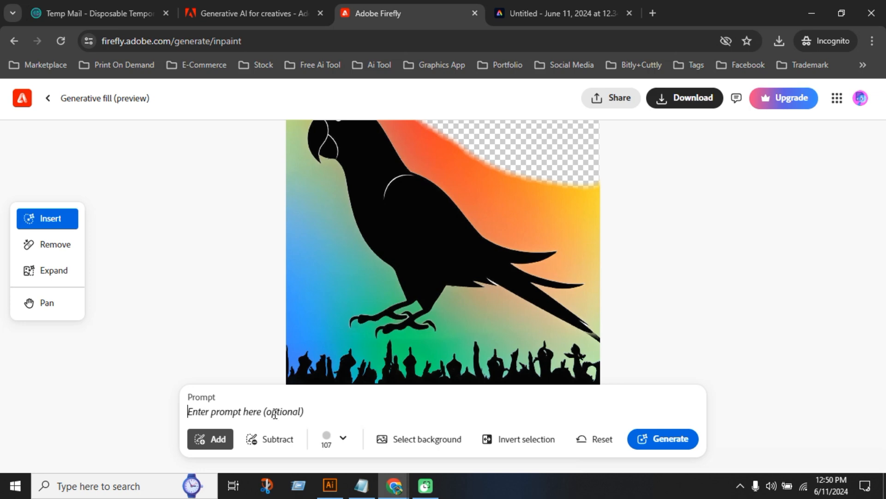
{"action": "left_click", "coordinate": [275, 413]}
{"action": "type", "text": "tree leaf"}
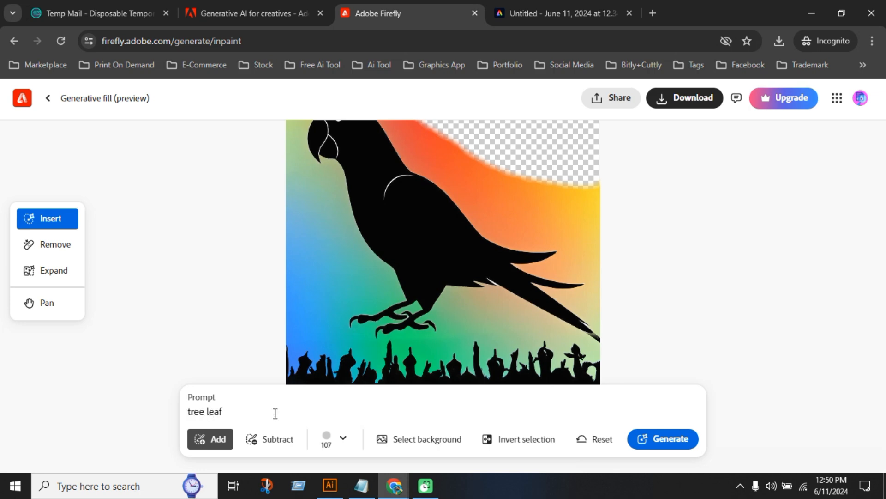
{"action": "left_click", "coordinate": [652, 436]}
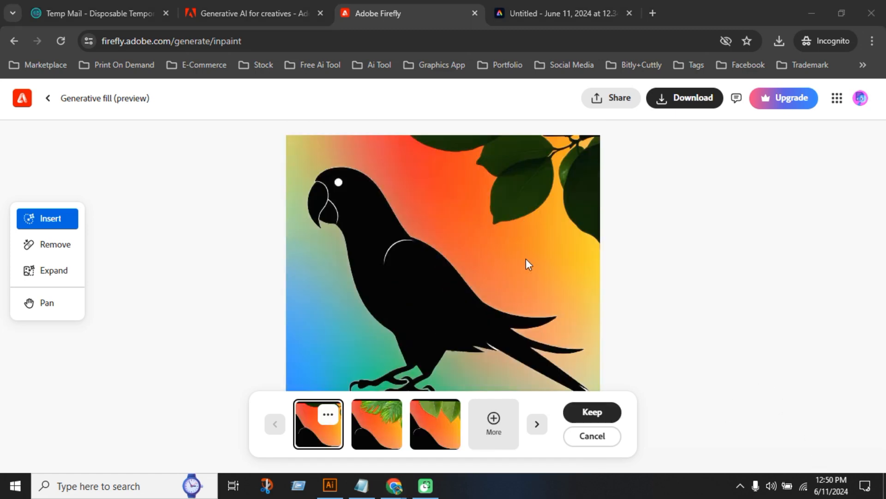
Check the generated leaves against the whole parrot image and keep the first variation
{"action": "scroll", "coordinate": [525, 259], "scroll_direction": "down", "scroll_amount": 1}
{"action": "scroll", "coordinate": [534, 251], "scroll_direction": "up", "scroll_amount": 2}
{"action": "scroll", "coordinate": [536, 245], "scroll_direction": "down", "scroll_amount": 1}
{"action": "scroll", "coordinate": [540, 255], "scroll_direction": "up", "scroll_amount": 1}
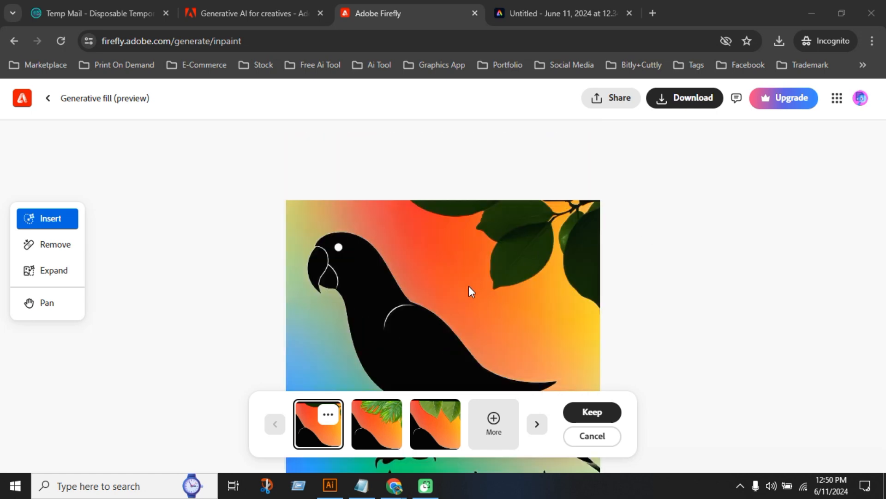
{"action": "left_click", "coordinate": [581, 405]}
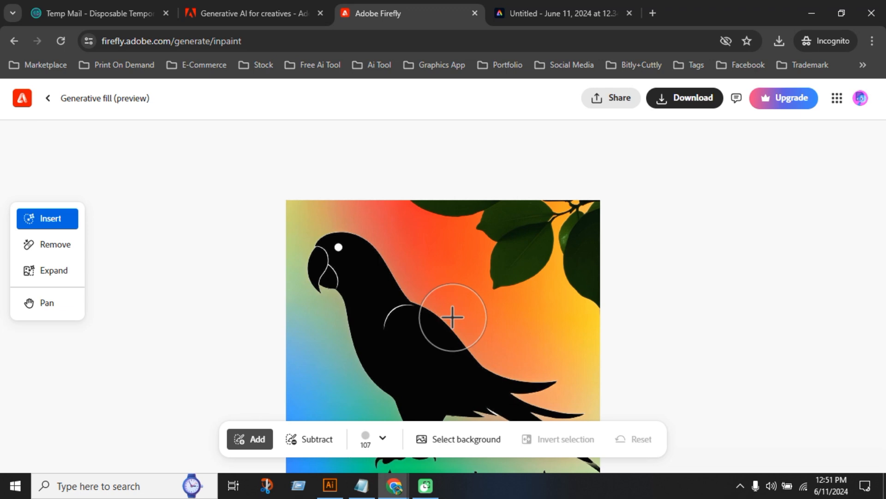
Brush over the leaves in the upper-right corner with the Remove tool at a 110 px brush size
{"action": "scroll", "coordinate": [451, 317], "scroll_direction": "down", "scroll_amount": 1}
{"action": "left_click", "coordinate": [64, 245]}
{"action": "scroll", "coordinate": [544, 321], "scroll_direction": "down", "scroll_amount": 1}
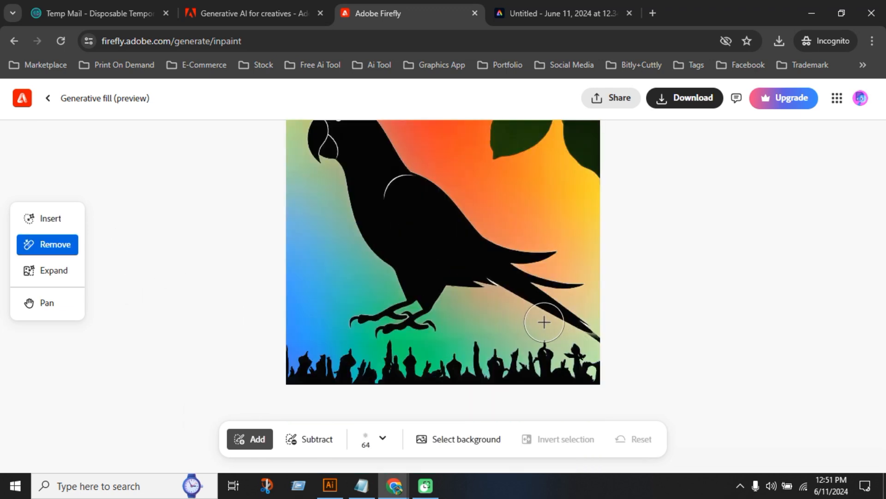
{"action": "scroll", "coordinate": [415, 318], "scroll_direction": "up", "scroll_amount": 2}
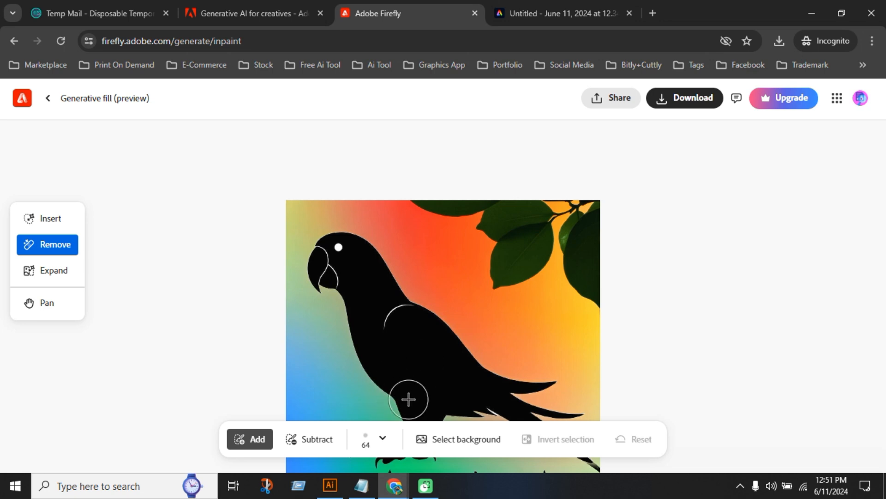
{"action": "left_click", "coordinate": [388, 444]}
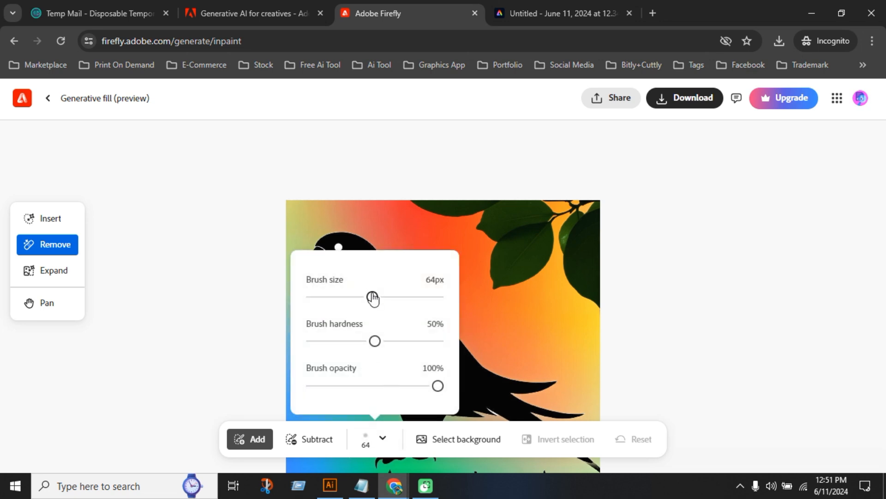
{"action": "left_click_drag", "start_coordinate": [371, 296], "coordinate": [425, 298]}
{"action": "mouse_move", "coordinate": [498, 214]}
{"action": "left_mouse_down"}
{"action": "mouse_move", "coordinate": [576, 263]}
{"action": "mouse_move", "coordinate": [573, 274]}
{"action": "mouse_move", "coordinate": [467, 212]}
{"action": "mouse_move", "coordinate": [539, 297]}
{"action": "mouse_move", "coordinate": [585, 233]}
{"action": "mouse_move", "coordinate": [574, 192]}
{"action": "mouse_move", "coordinate": [421, 189]}
{"action": "mouse_move", "coordinate": [427, 203]}
{"action": "left_mouse_up"}
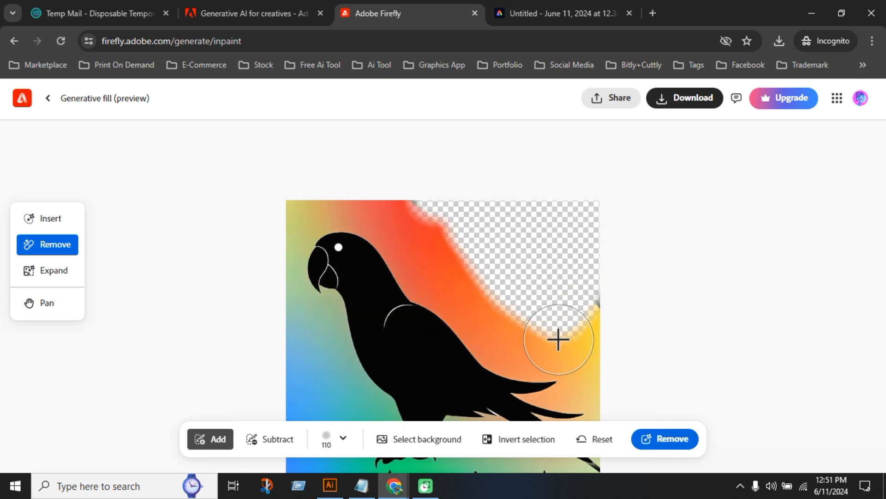
Try brushing onto an automatic background selection, and reset it to mark only the leaves again
{"action": "left_click", "coordinate": [432, 442]}
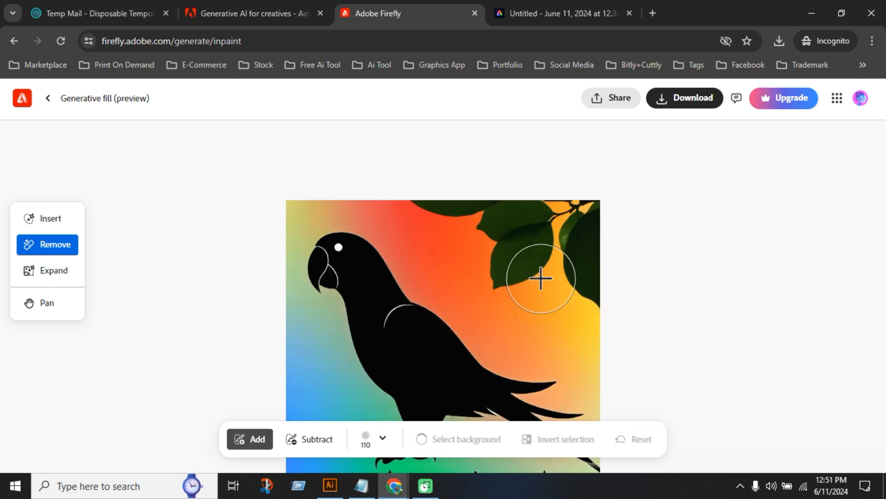
{"action": "mouse_move", "coordinate": [456, 239]}
{"action": "left_mouse_down"}
{"action": "mouse_move", "coordinate": [586, 299]}
{"action": "mouse_move", "coordinate": [580, 226]}
{"action": "mouse_move", "coordinate": [508, 212]}
{"action": "mouse_move", "coordinate": [488, 213]}
{"action": "mouse_move", "coordinate": [353, 281]}
{"action": "left_mouse_up"}
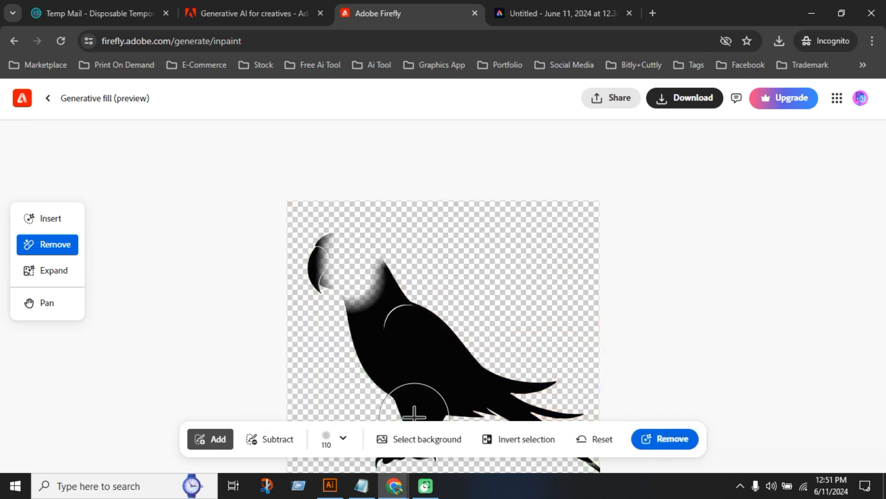
{"action": "left_click", "coordinate": [591, 441]}
{"action": "mouse_move", "coordinate": [460, 237]}
{"action": "left_mouse_down"}
{"action": "mouse_move", "coordinate": [589, 304]}
{"action": "mouse_move", "coordinate": [568, 239]}
{"action": "left_mouse_up"}
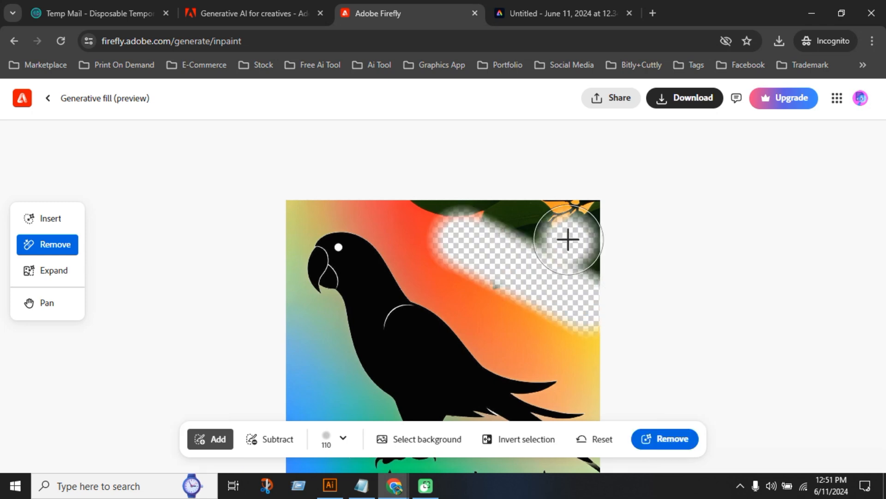
Try to remove the entire background around the parrot and discard the generated variations
{"action": "left_click", "coordinate": [439, 438]}
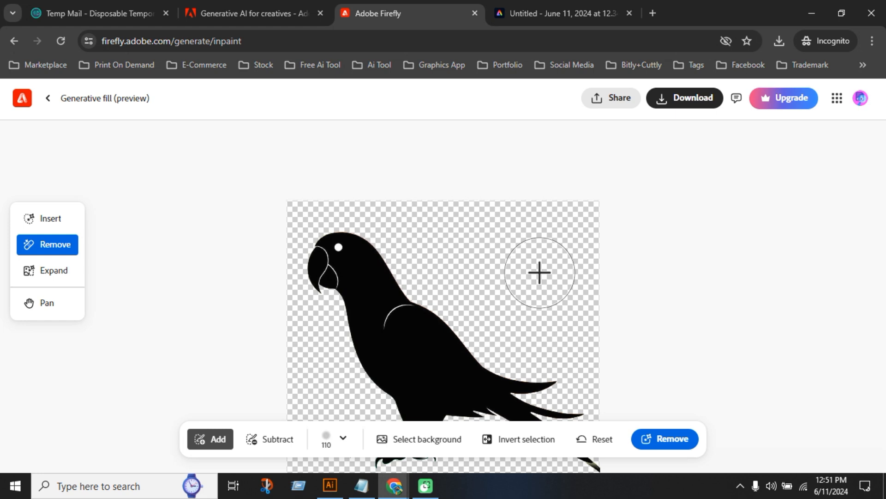
{"action": "scroll", "coordinate": [539, 272], "scroll_direction": "down", "scroll_amount": 3}
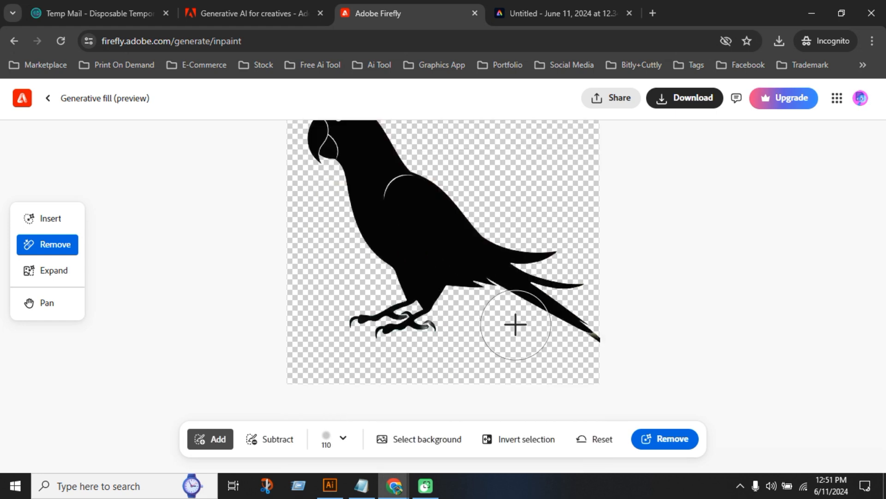
{"action": "left_click", "coordinate": [667, 442]}
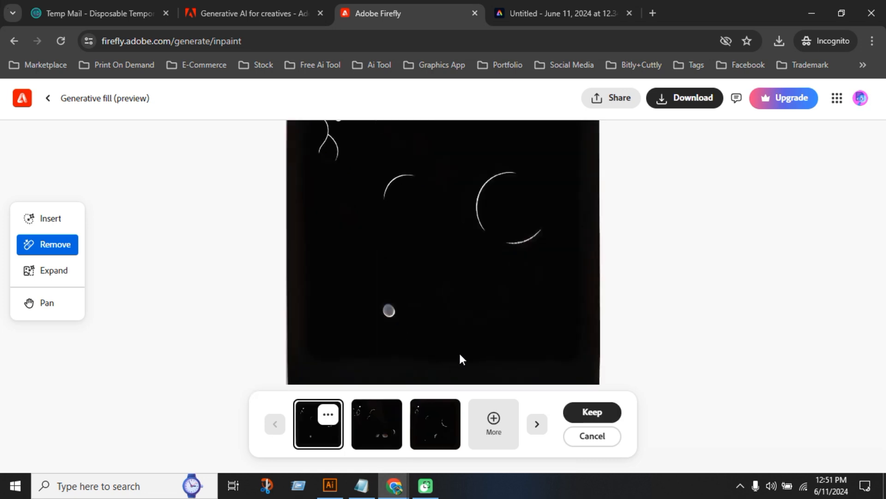
{"action": "left_click", "coordinate": [586, 438]}
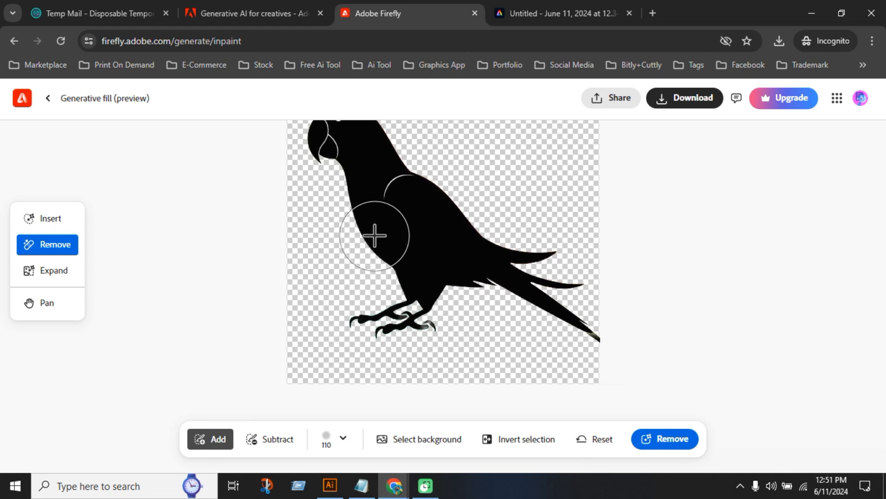
Crop the parrot image freeform with Expand, trimming its lower edge and both sides slightly
{"action": "left_click", "coordinate": [52, 272]}
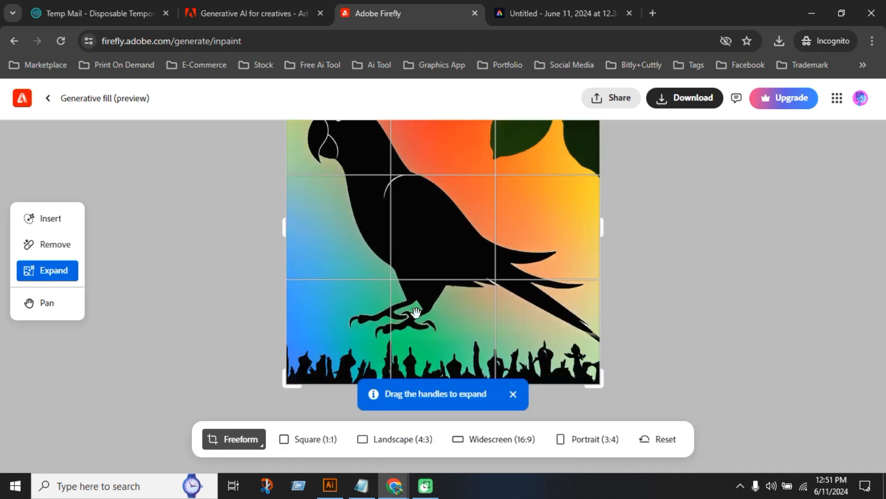
{"action": "left_click_drag", "start_coordinate": [602, 388], "coordinate": [601, 367]}
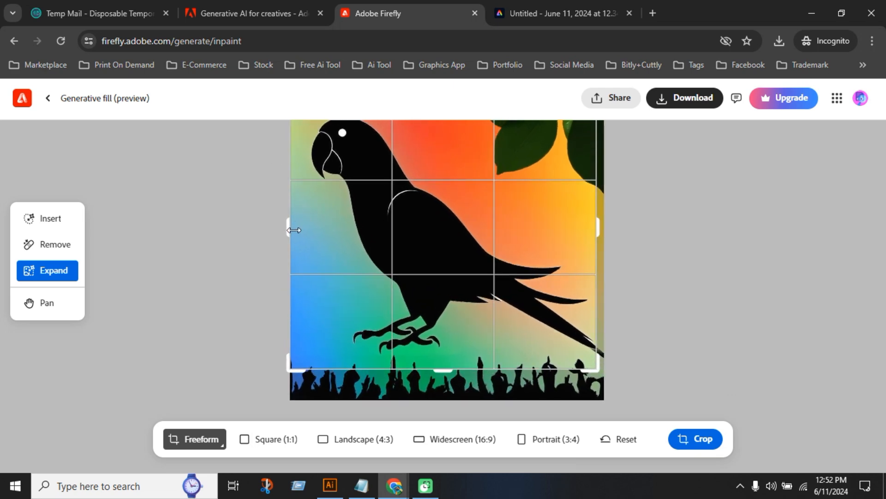
{"action": "left_click_drag", "start_coordinate": [294, 230], "coordinate": [297, 228]}
{"action": "left_click", "coordinate": [687, 439]}
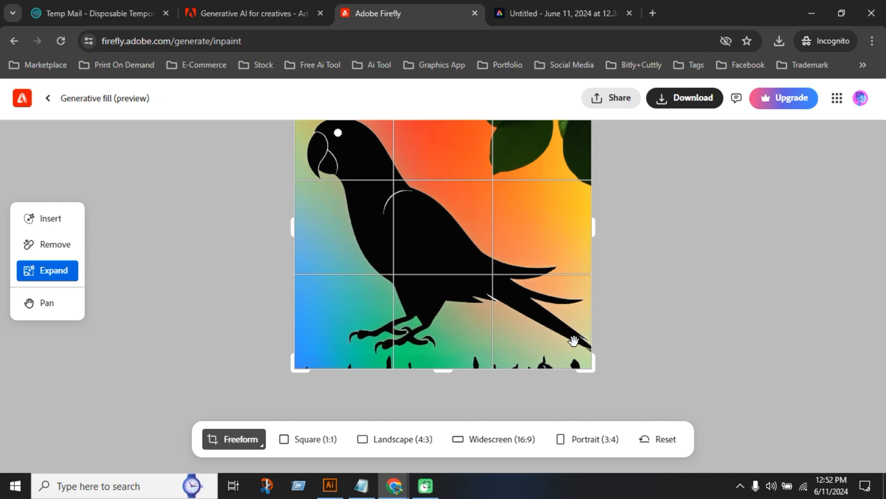
Preview the Square (1:1), Widescreen (16:9) and Portrait (3:4) expansions and reset the frame
{"action": "left_click", "coordinate": [327, 440]}
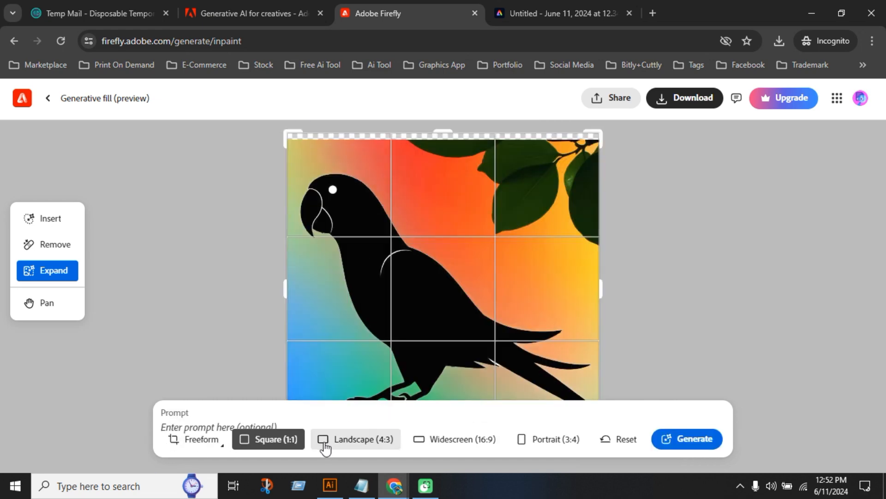
{"action": "left_click", "coordinate": [444, 441]}
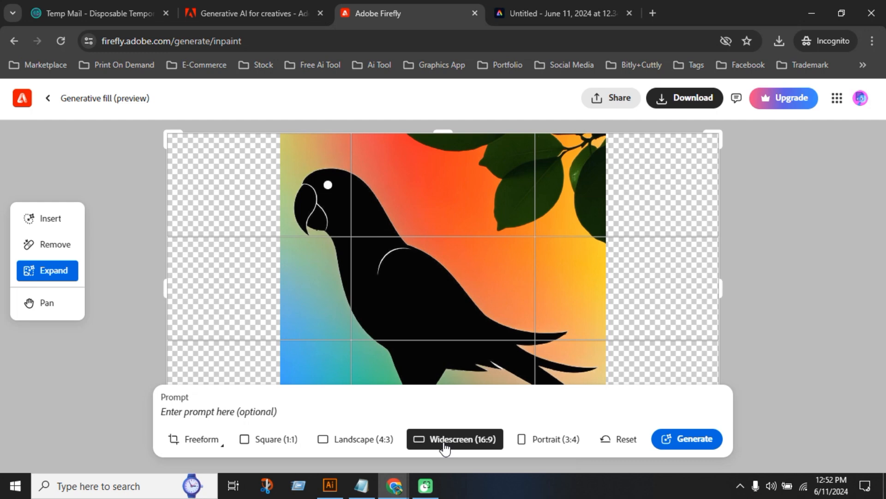
{"action": "left_click", "coordinate": [548, 445]}
{"action": "left_click", "coordinate": [620, 439]}
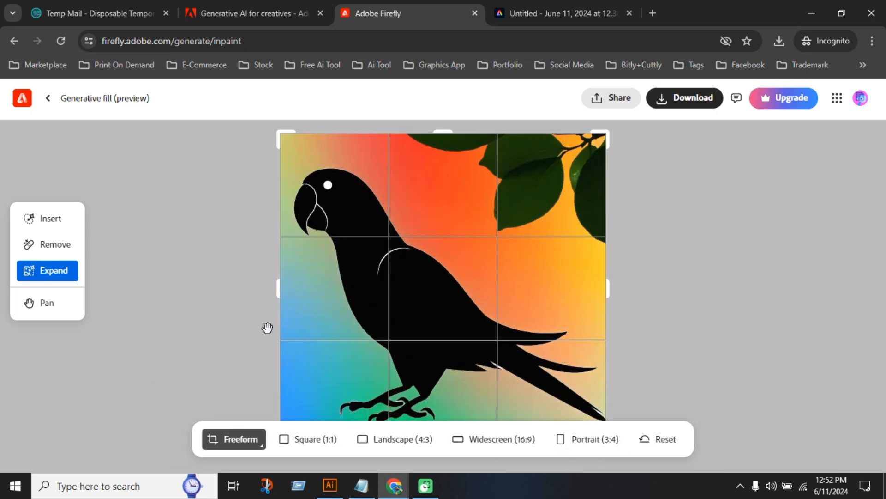
Move the cropped parrot image around the canvas with the Pan tool
{"action": "left_click", "coordinate": [55, 308]}
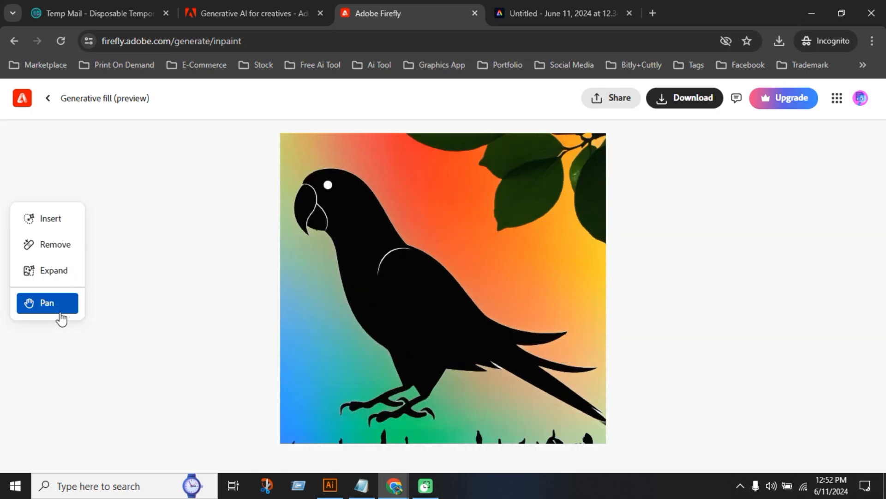
{"action": "mouse_move", "coordinate": [411, 301]}
{"action": "left_mouse_down"}
{"action": "mouse_move", "coordinate": [423, 245]}
{"action": "mouse_move", "coordinate": [398, 230]}
{"action": "mouse_move", "coordinate": [530, 295]}
{"action": "mouse_move", "coordinate": [483, 323]}
{"action": "mouse_move", "coordinate": [439, 300]}
{"action": "mouse_move", "coordinate": [483, 303]}
{"action": "mouse_move", "coordinate": [425, 301]}
{"action": "left_mouse_up"}
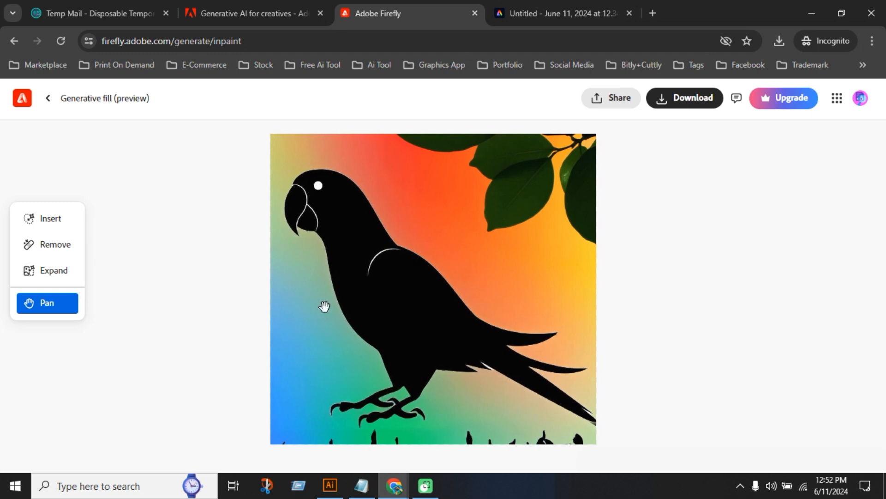
{"action": "left_click_drag", "start_coordinate": [400, 326], "coordinate": [438, 300]}
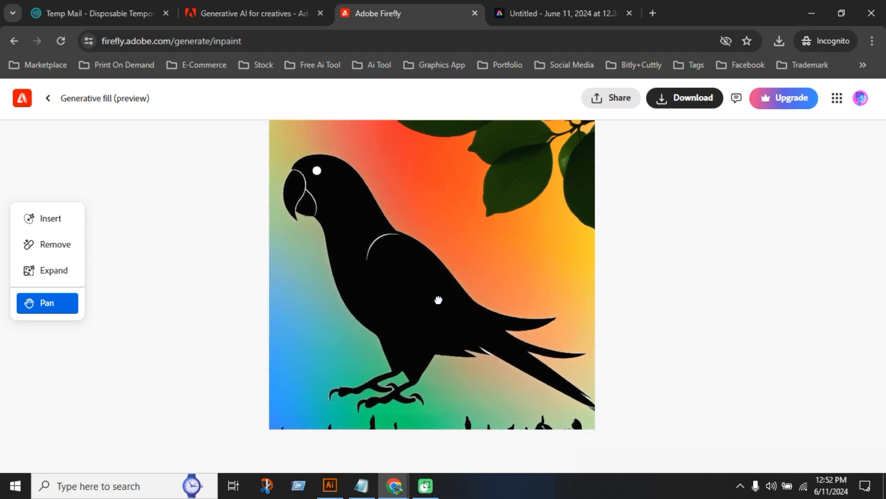
Return to the Firefly home page and look through its generative tools and community image gallery
{"action": "left_click", "coordinate": [22, 98]}
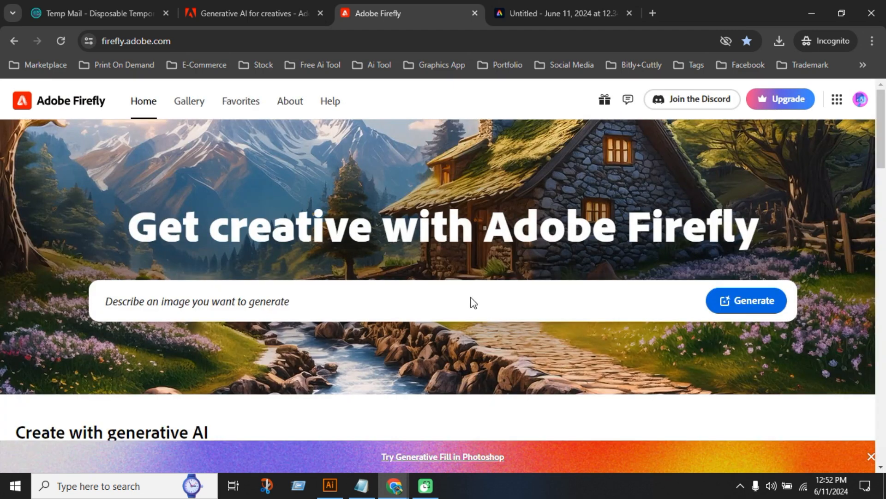
{"action": "scroll", "coordinate": [473, 303], "scroll_direction": "down", "scroll_amount": 15}
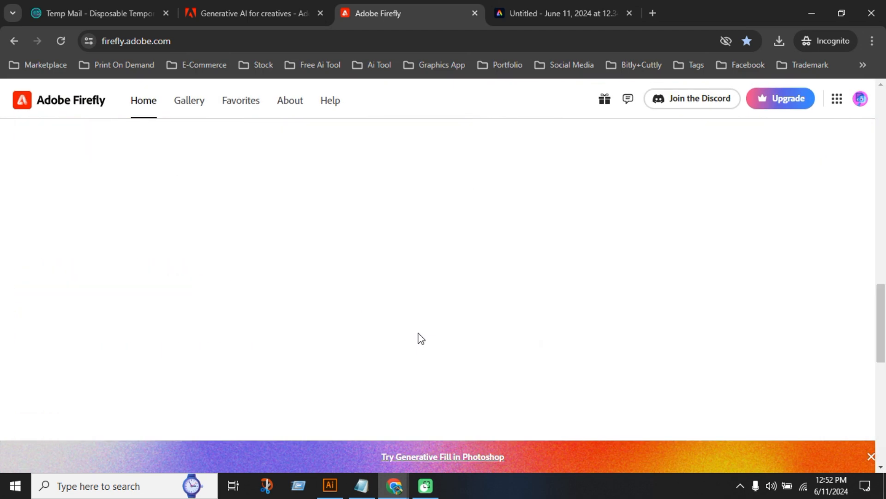
{"action": "scroll", "coordinate": [419, 338], "scroll_direction": "up", "scroll_amount": 4}
{"action": "scroll", "coordinate": [422, 331], "scroll_direction": "up", "scroll_amount": 3}
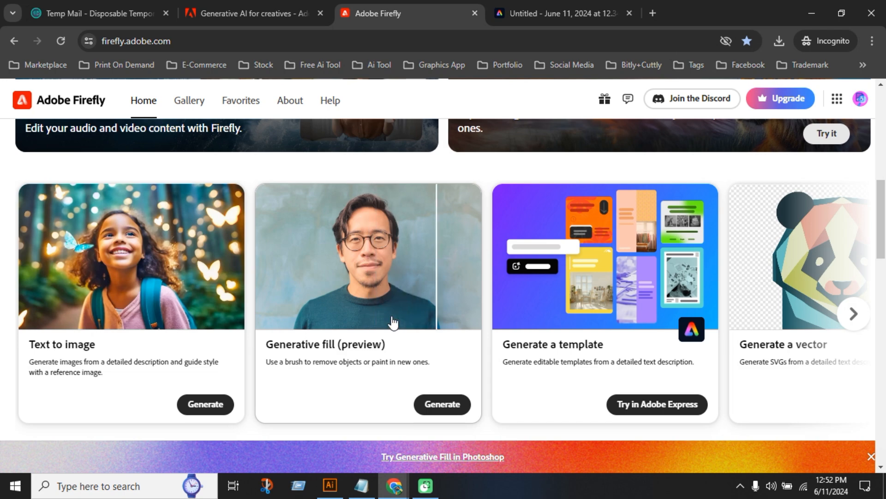
{"action": "scroll", "coordinate": [392, 323], "scroll_direction": "down", "scroll_amount": 8}
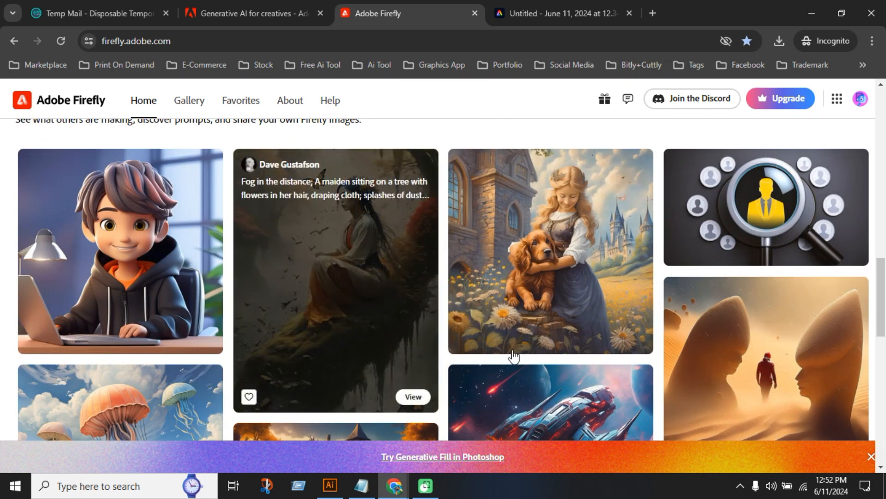
{"action": "scroll", "coordinate": [517, 360], "scroll_direction": "down", "scroll_amount": 3}
{"action": "scroll", "coordinate": [542, 367], "scroll_direction": "down", "scroll_amount": 3}
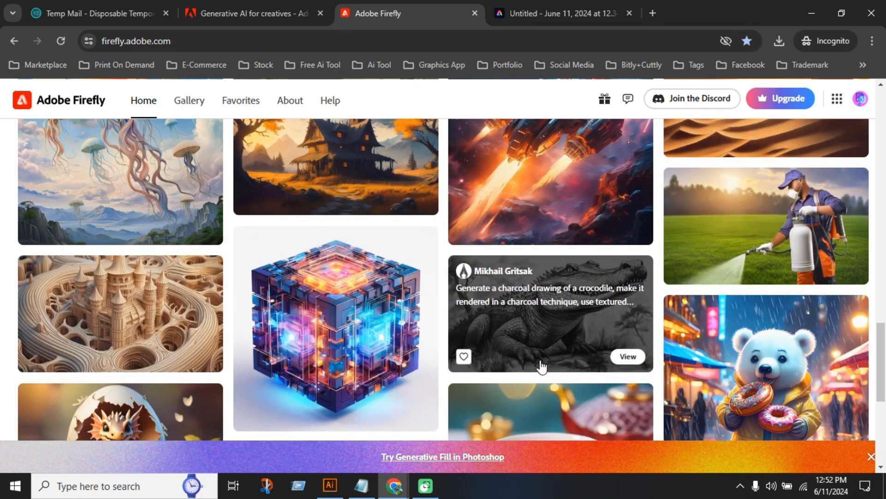
{"action": "scroll", "coordinate": [540, 366], "scroll_direction": "down", "scroll_amount": 6}
{"action": "scroll", "coordinate": [434, 342], "scroll_direction": "up", "scroll_amount": 15}
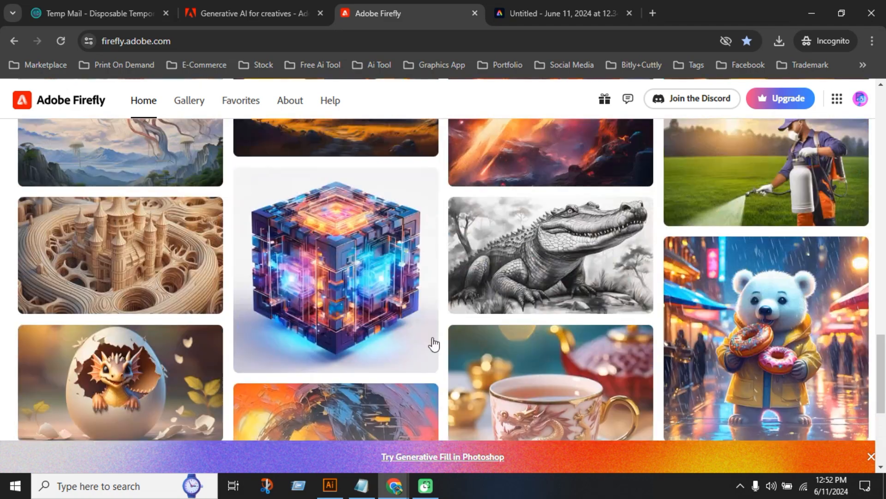
{"action": "scroll", "coordinate": [431, 344], "scroll_direction": "up", "scroll_amount": 9}
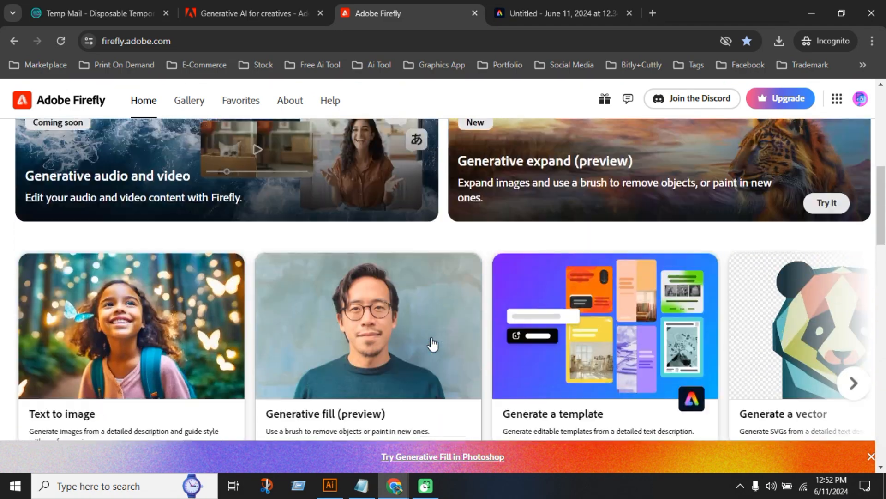
{"action": "scroll", "coordinate": [432, 342], "scroll_direction": "down", "scroll_amount": 3}
{"action": "scroll", "coordinate": [275, 367], "scroll_direction": "down", "scroll_amount": 7}
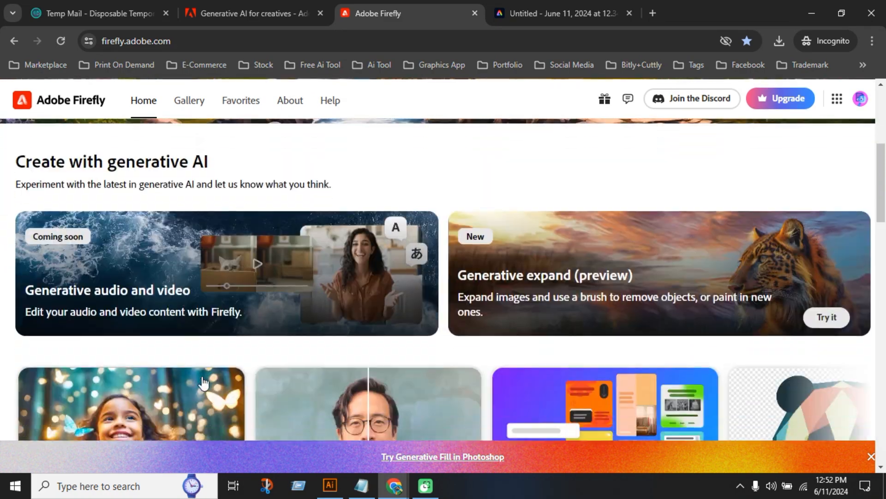
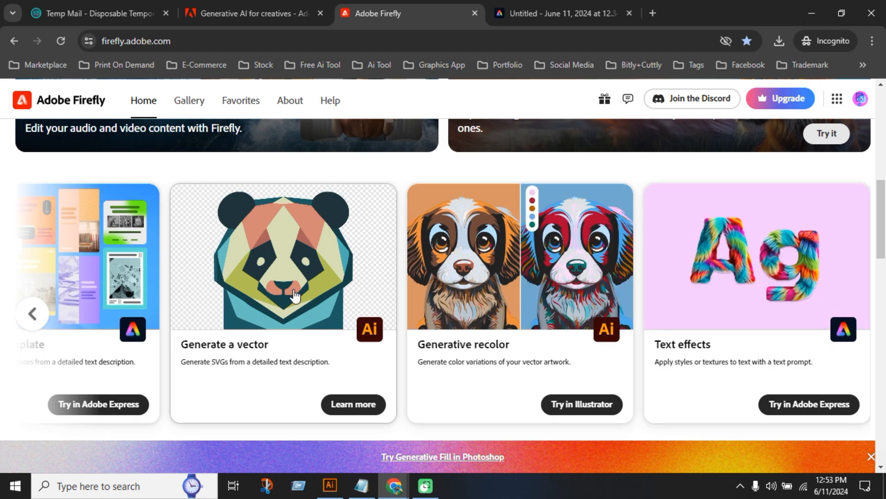
Find the Text to image tool among Firefly's generative tools and open it, ready for a prompt
{"action": "left_click", "coordinate": [41, 318]}
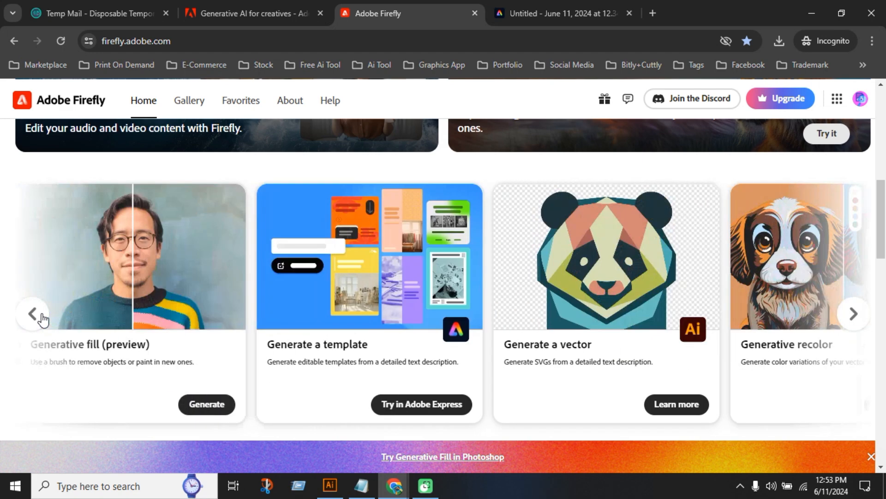
{"action": "left_click", "coordinate": [42, 317]}
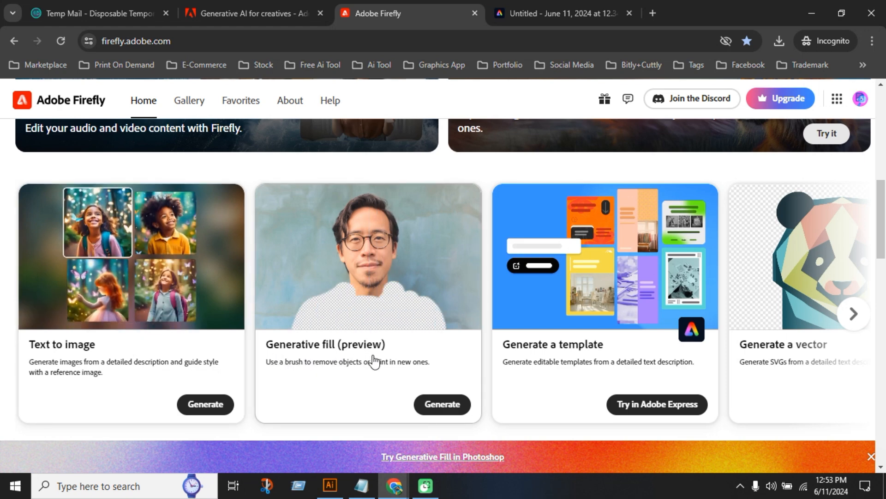
{"action": "left_click", "coordinate": [154, 282]}
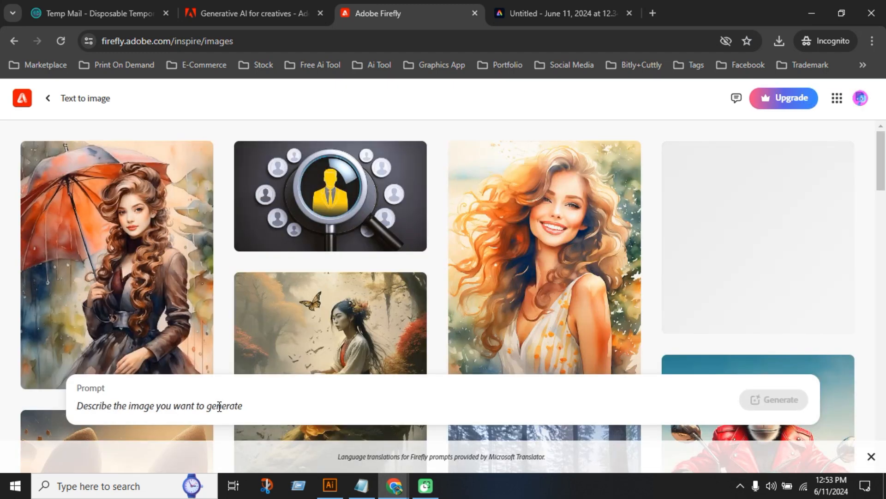
{"action": "left_click", "coordinate": [219, 406]}
Switch to File Explorer and open the Firefly fox head logo folder inside Downloads
{"action": "left_click", "coordinate": [812, 17]}
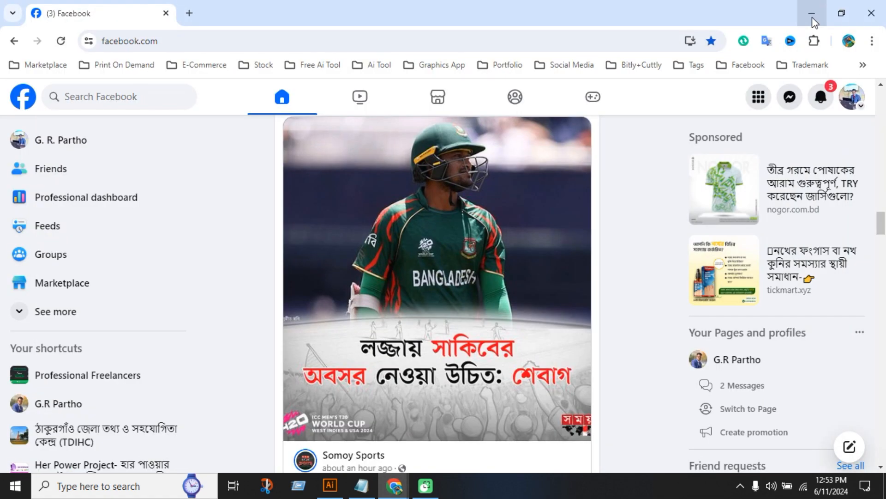
{"action": "left_click", "coordinate": [812, 18]}
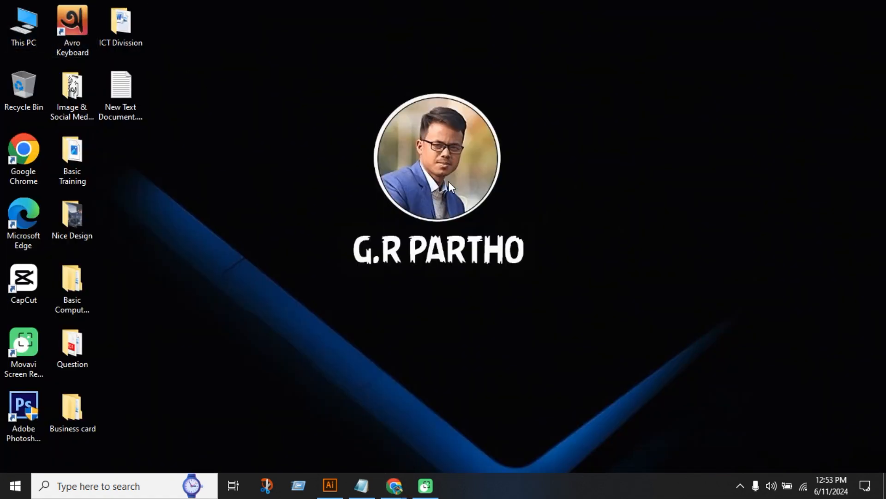
{"action": "key", "text": "super+e"}
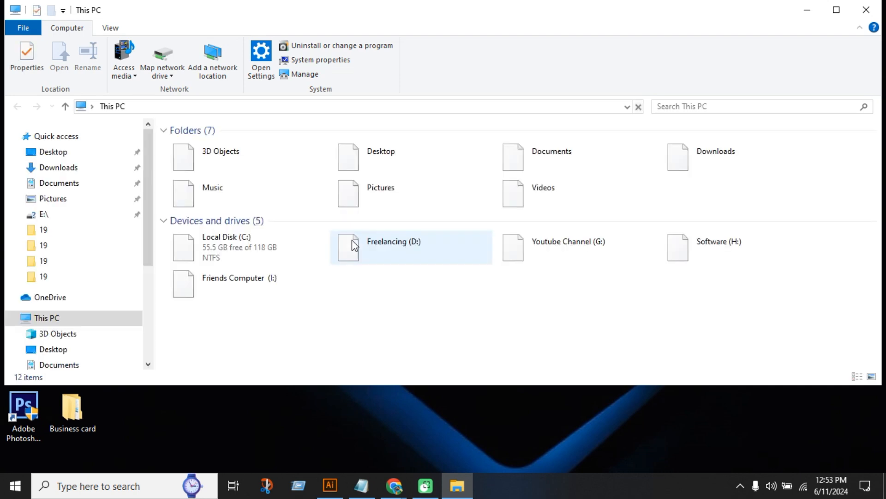
{"action": "double_click", "coordinate": [717, 170]}
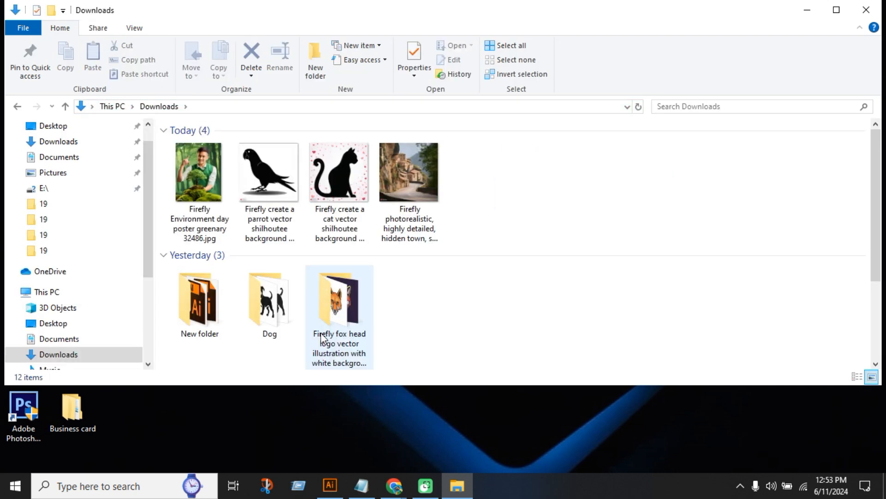
{"action": "double_click", "coordinate": [323, 337]}
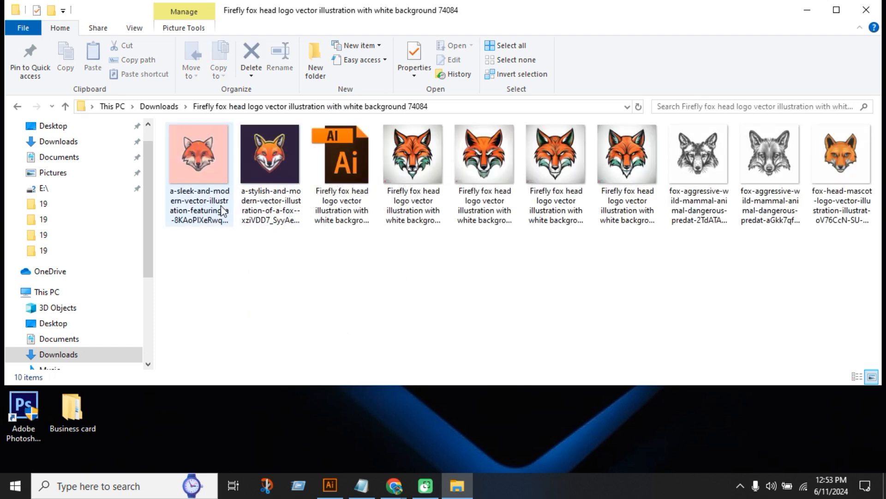
View the stylish modern fox illustration with the dark purple background at full size and close it
{"action": "left_click", "coordinate": [285, 197]}
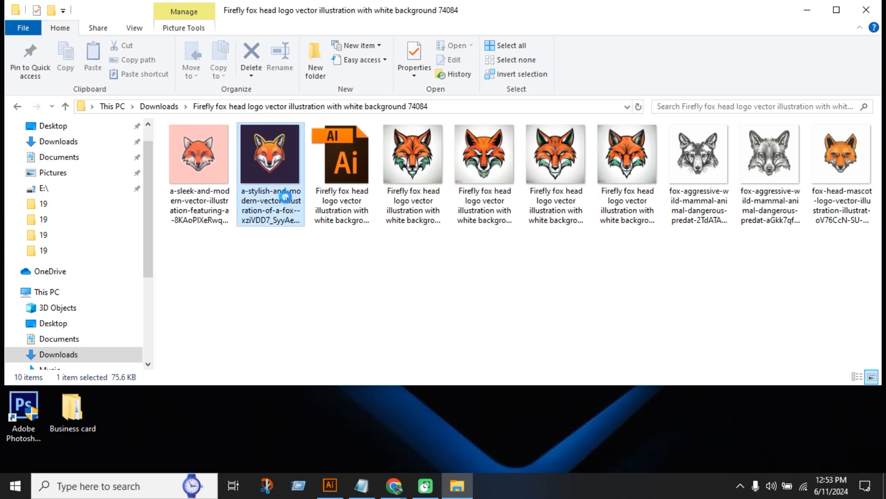
{"action": "right_click", "coordinate": [285, 198]}
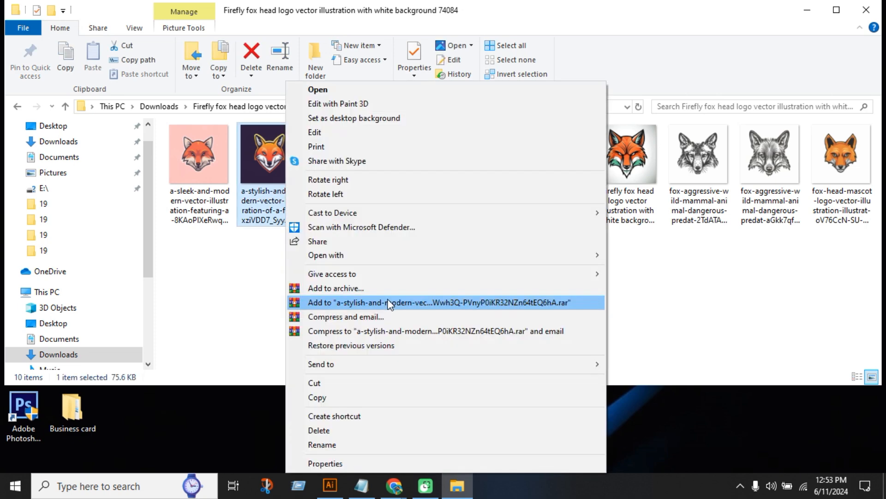
{"action": "left_click", "coordinate": [231, 337]}
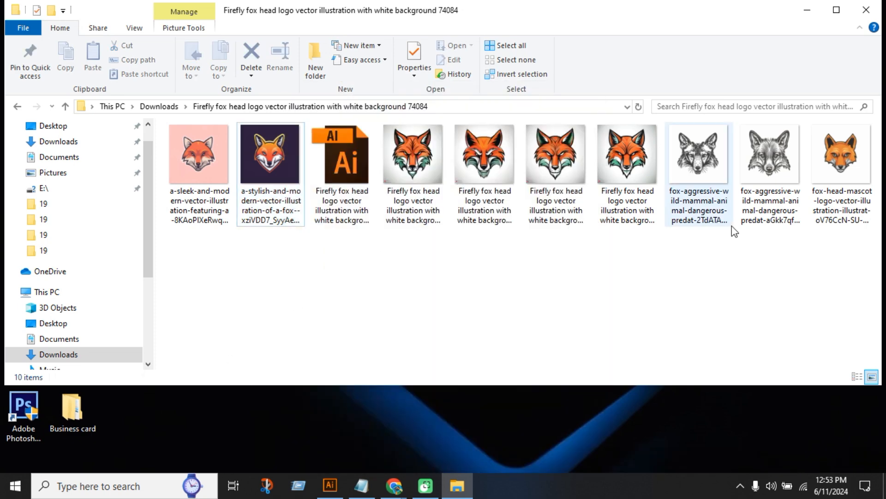
{"action": "left_click", "coordinate": [271, 194]}
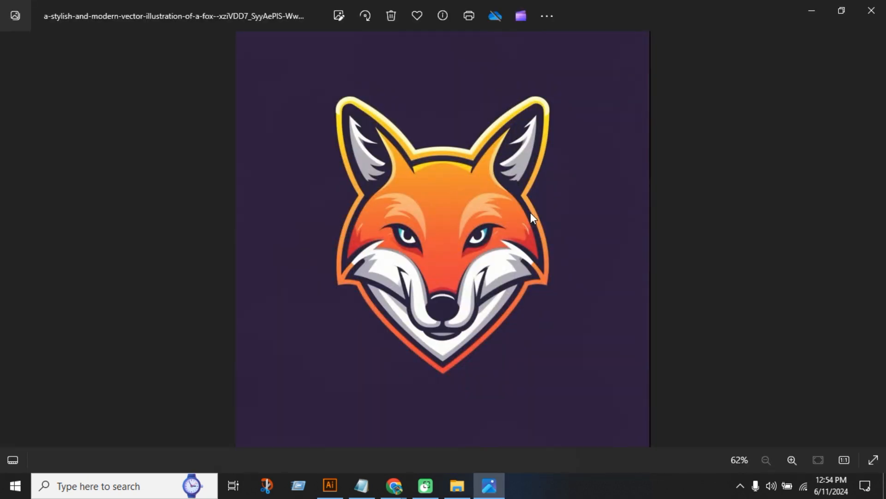
{"action": "left_click", "coordinate": [872, 11]}
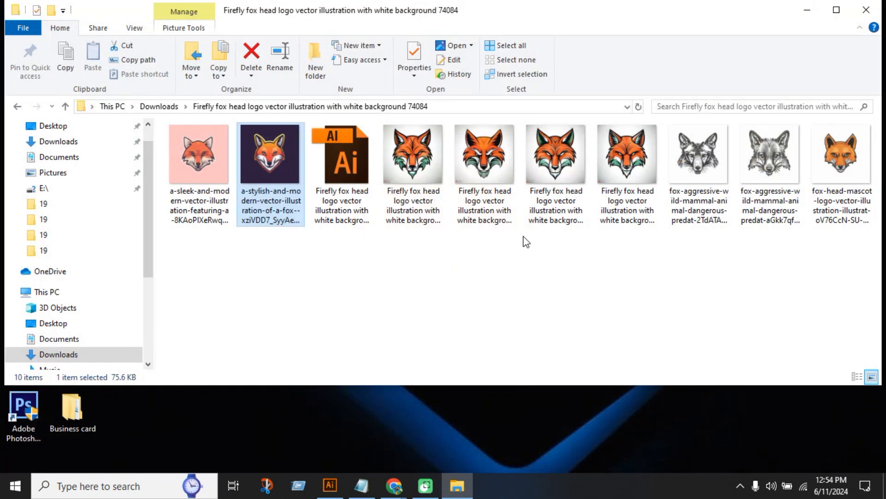
Open the file name of the fox head logo image ending in 27894 for editing and copy it
{"action": "right_click", "coordinate": [283, 196]}
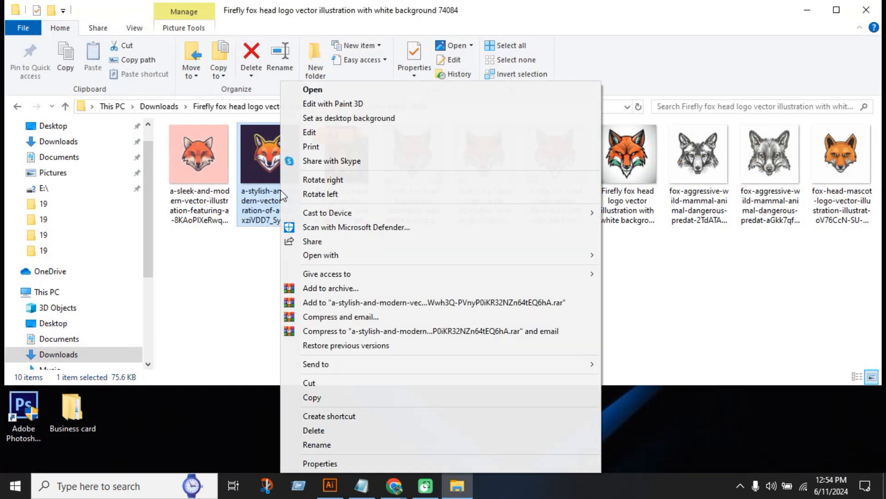
{"action": "left_click", "coordinate": [311, 444]}
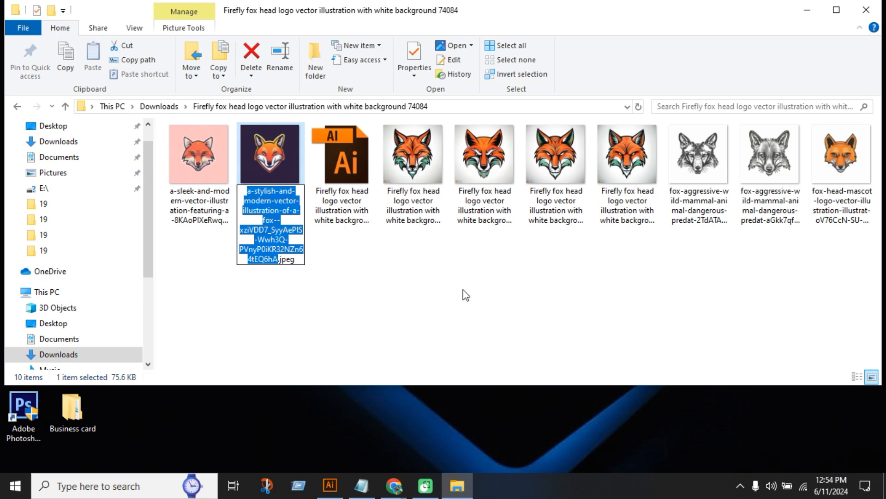
{"action": "right_click", "coordinate": [480, 212]}
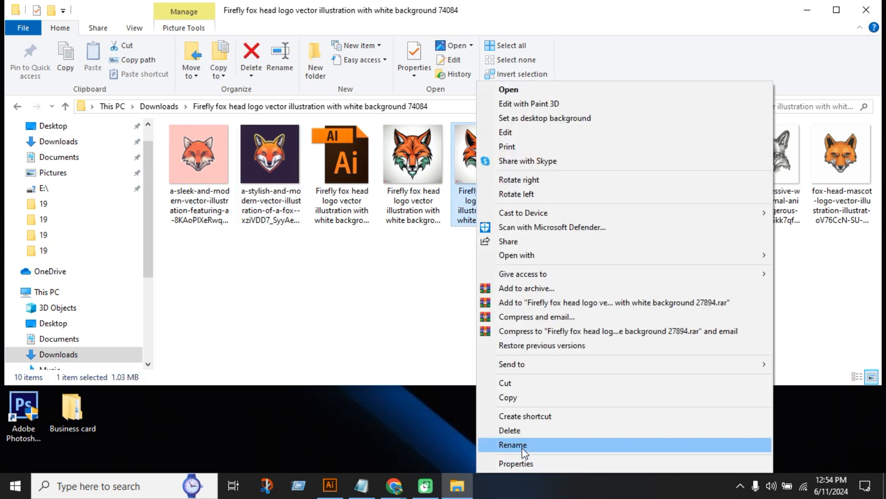
{"action": "left_click", "coordinate": [512, 444]}
{"action": "key", "text": "ctrl+c"}
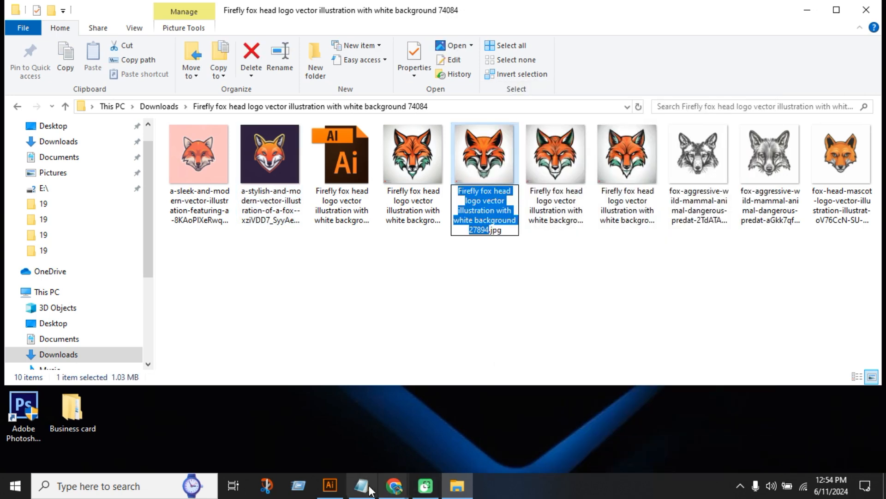
Switch to Firefly in Chrome and generate images from the copied name, trimmed to "fox head logo vector illustration with white background"
{"action": "left_click", "coordinate": [393, 485]}
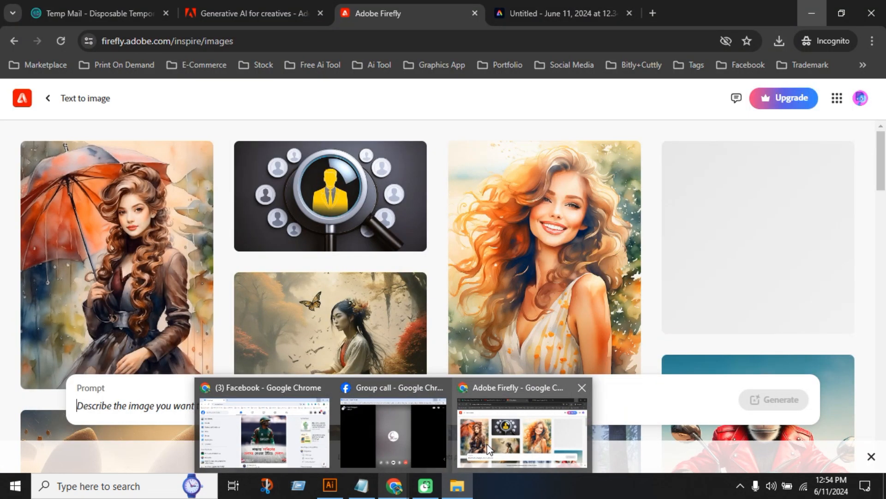
{"action": "left_click", "coordinate": [489, 449]}
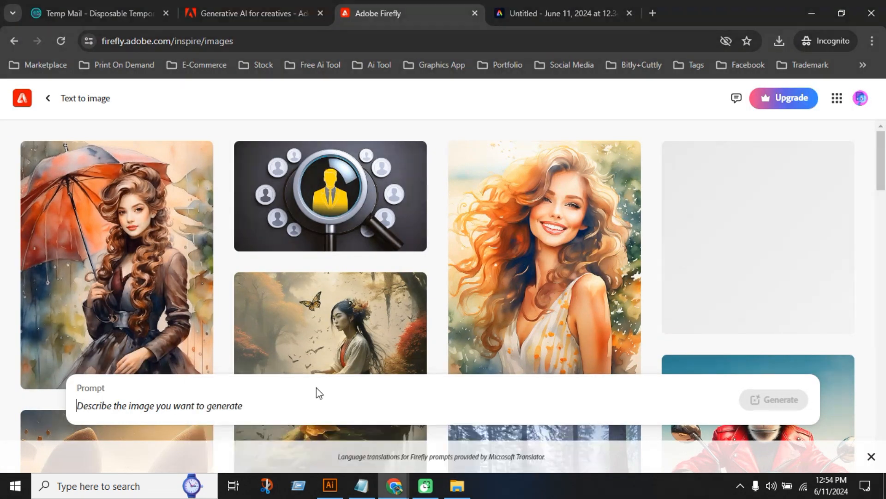
{"action": "key", "text": "ctrl+v"}
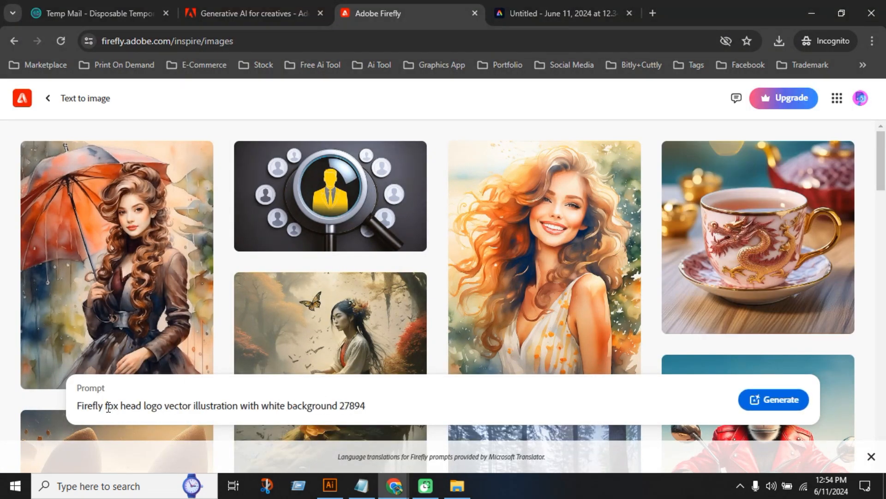
{"action": "left_click_drag", "start_coordinate": [102, 405], "coordinate": [61, 406]}
{"action": "key", "text": "BackSpace"}
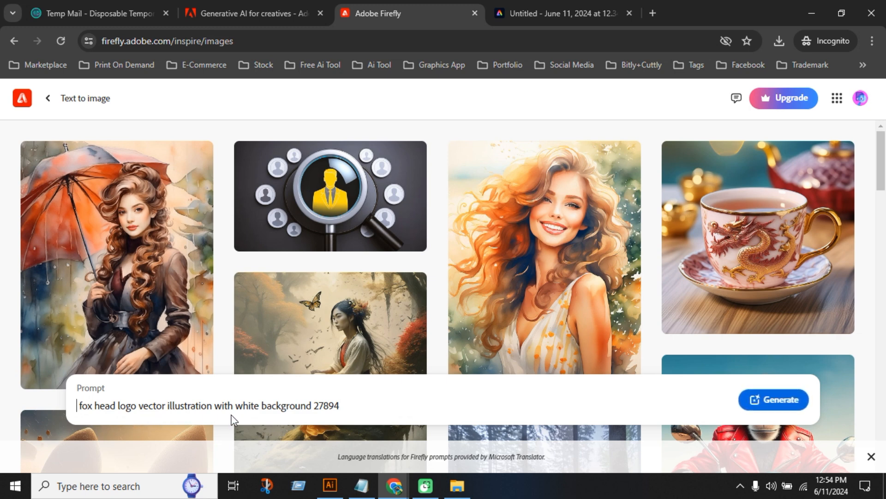
{"action": "double_click", "coordinate": [333, 406]}
{"action": "key", "text": "BackSpace"}
{"action": "left_click", "coordinate": [748, 402]}
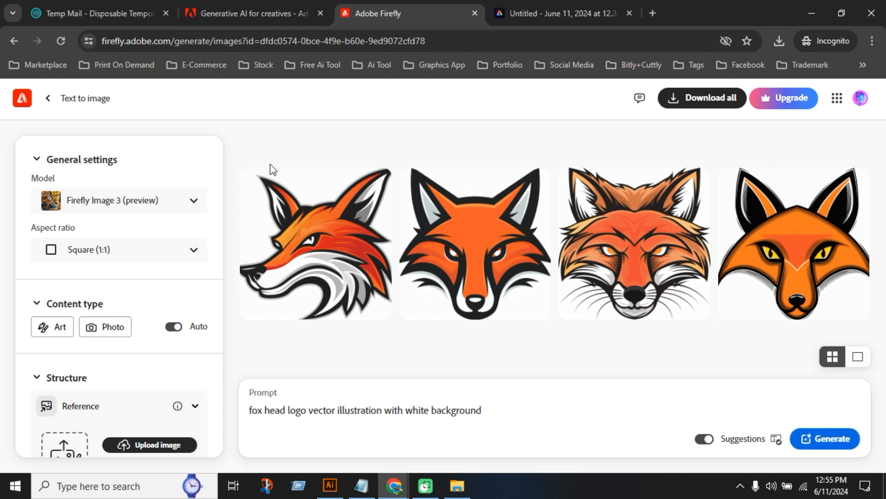
Look through the four generated fox head logos in the enlarged preview and close it
{"action": "mouse_move", "coordinate": [630, 321]}
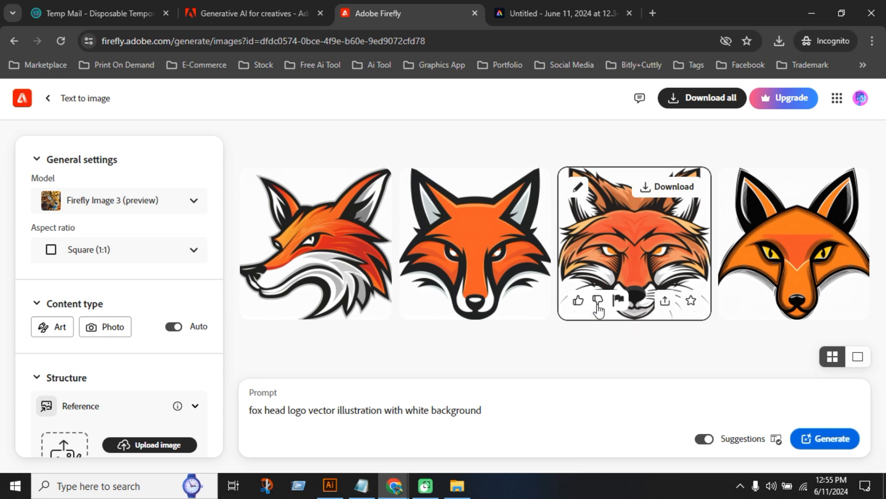
{"action": "mouse_move", "coordinate": [480, 251]}
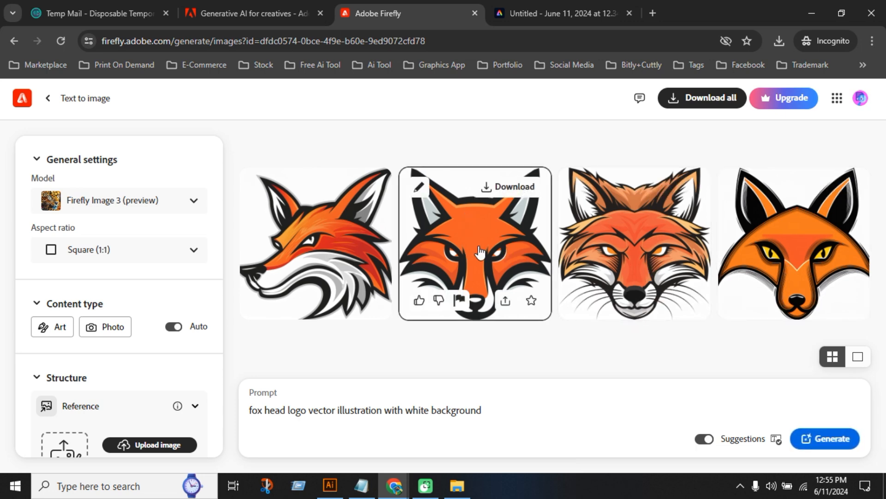
{"action": "left_click", "coordinate": [479, 252]}
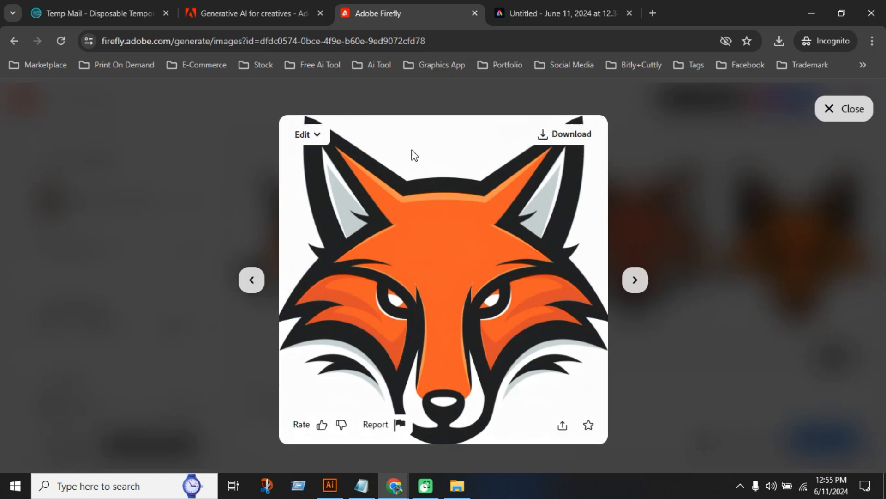
{"action": "left_click", "coordinate": [636, 280]}
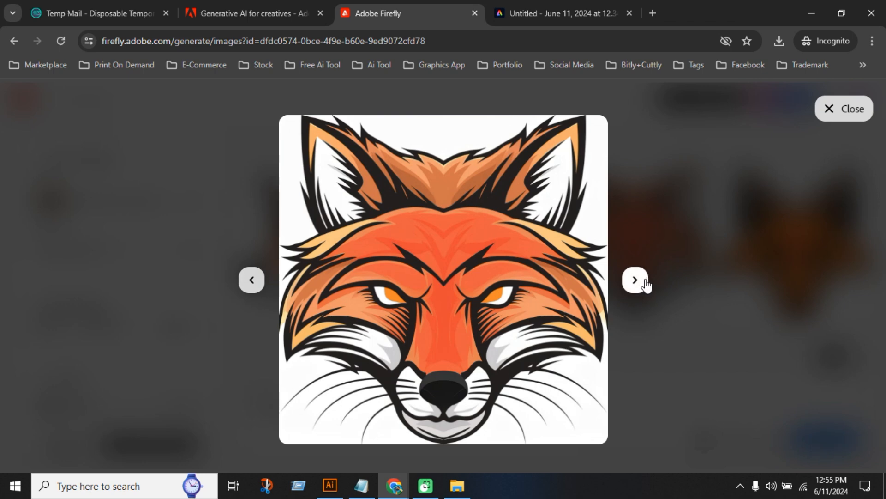
{"action": "left_click", "coordinate": [635, 280]}
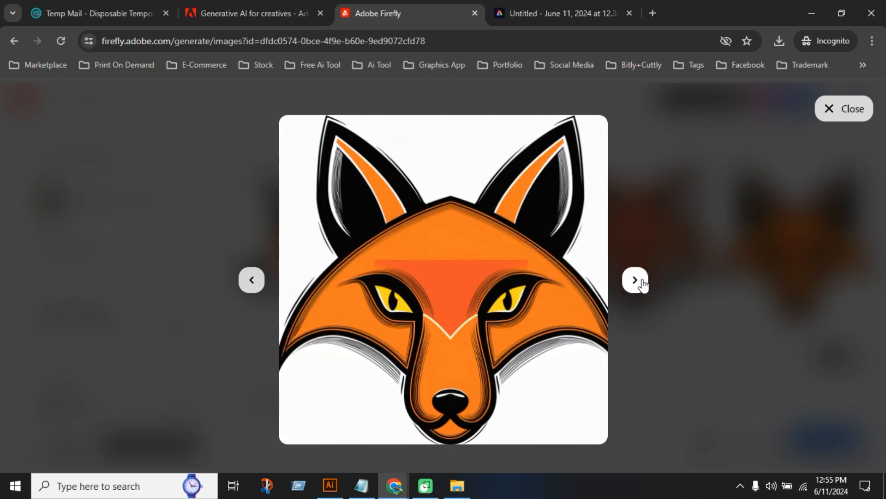
{"action": "left_click", "coordinate": [645, 280]}
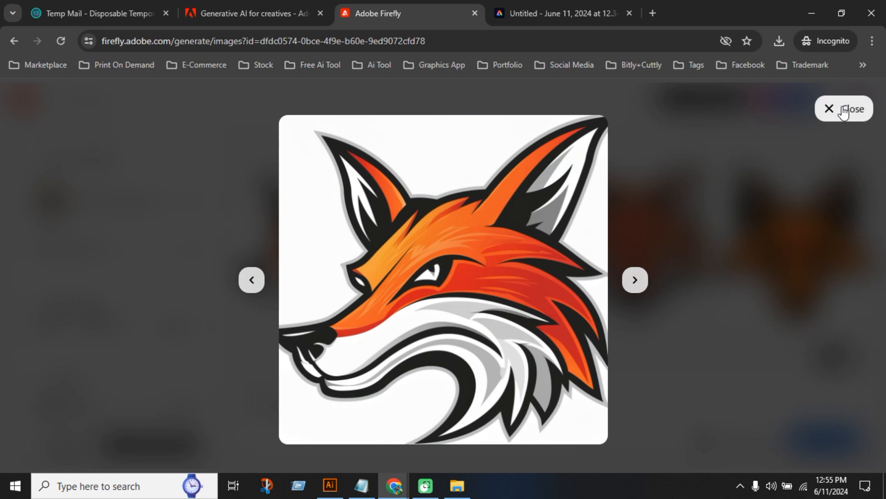
{"action": "left_click", "coordinate": [868, 109]}
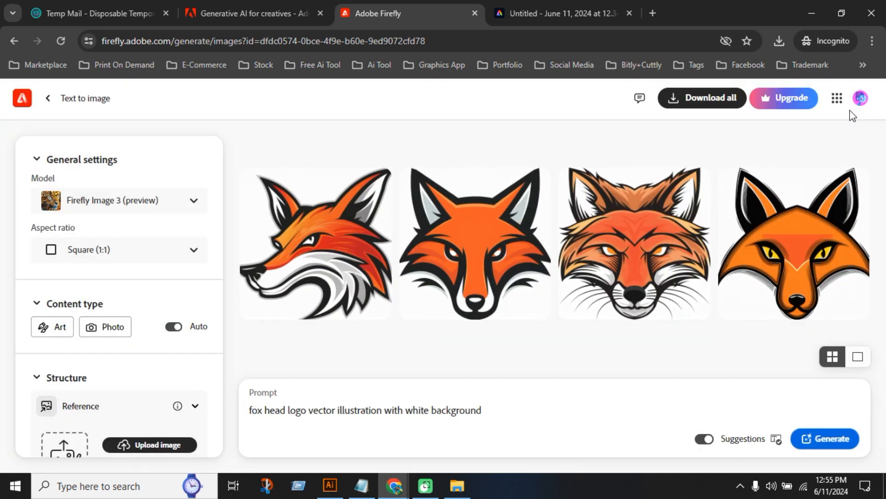
Generate new sets of fox head logos from the same prompt and check the available aspect ratios
{"action": "left_click", "coordinate": [818, 439]}
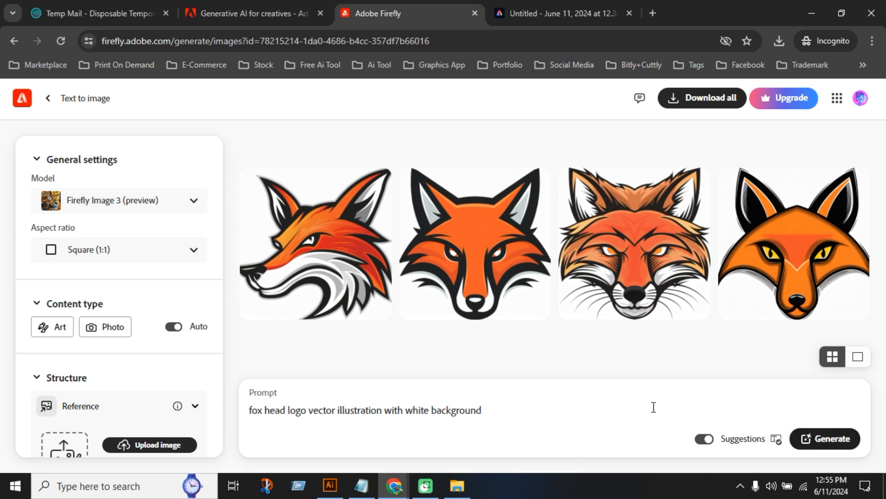
{"action": "left_click", "coordinate": [821, 439]}
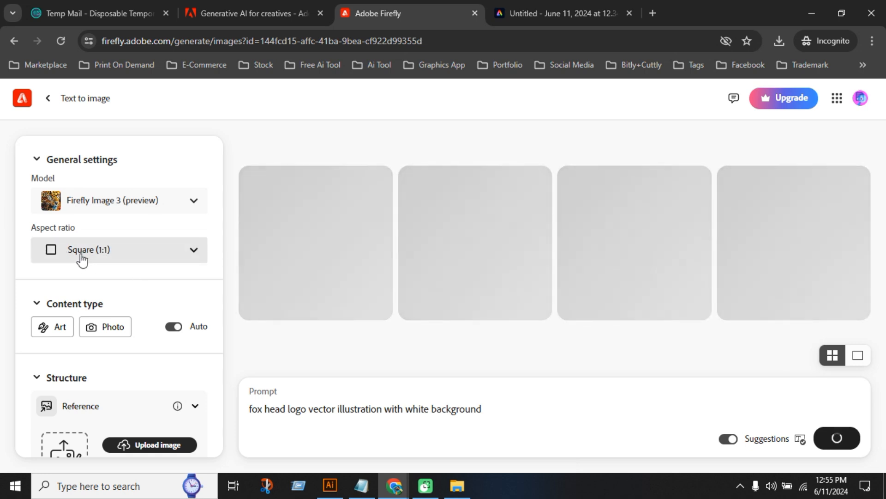
{"action": "left_click", "coordinate": [105, 260]}
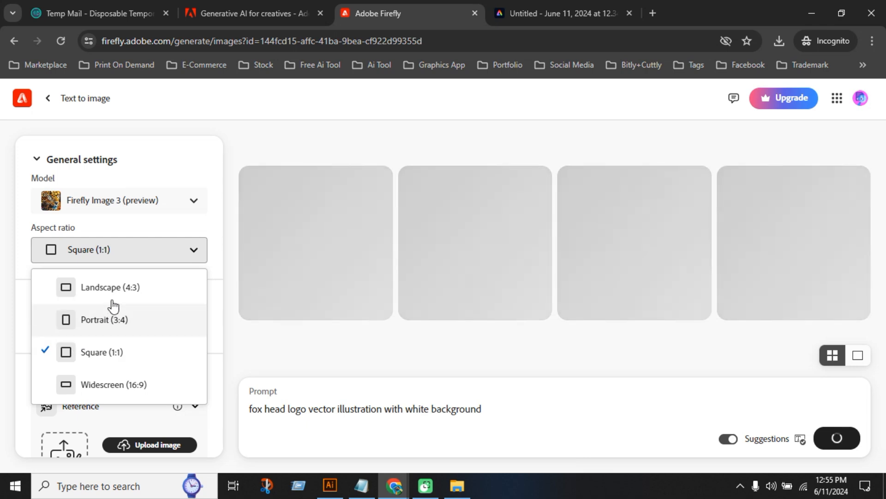
{"action": "left_click", "coordinate": [266, 143]}
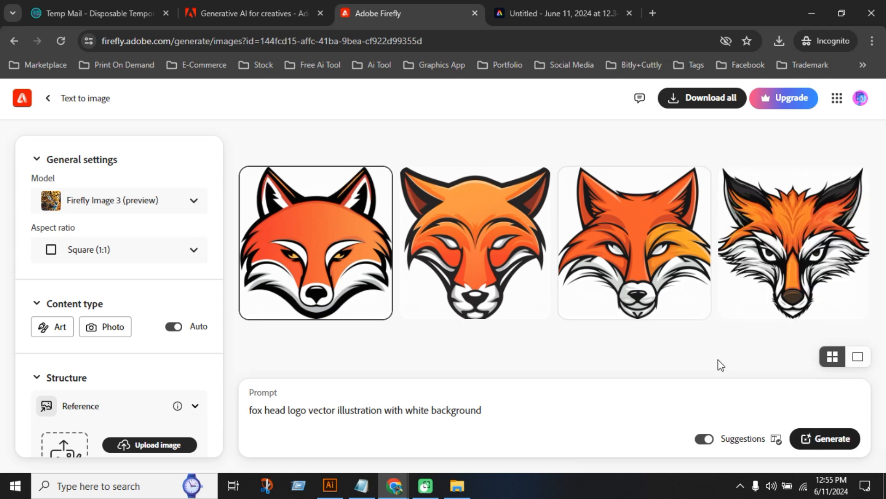
Set the aspect ratio to Landscape (4:3) and regenerate the fox head logos
{"action": "left_click", "coordinate": [166, 250]}
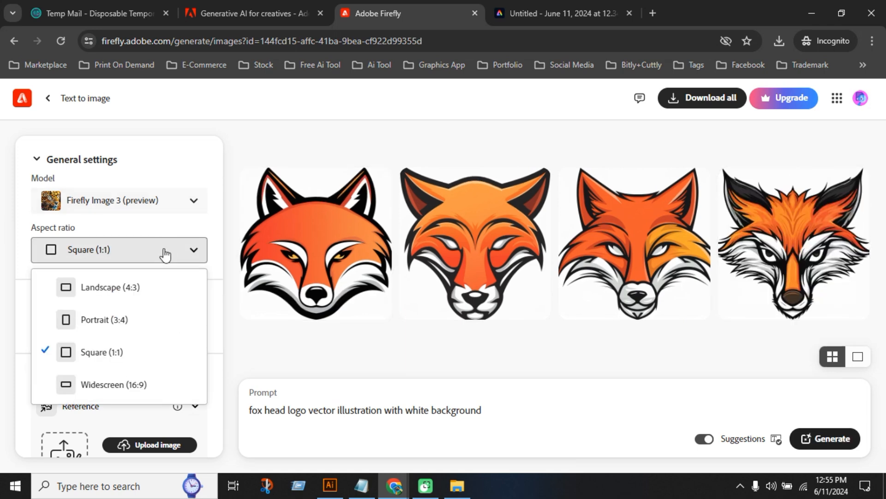
{"action": "left_click", "coordinate": [116, 291]}
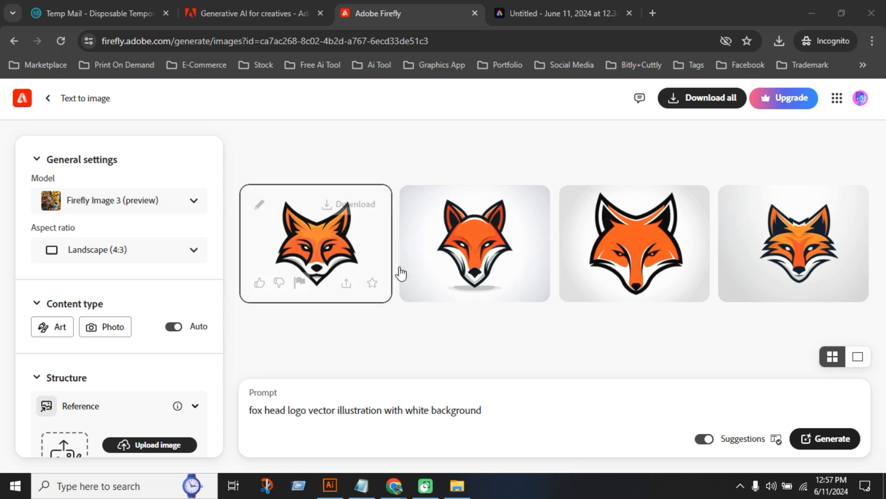
Download the first fox head logo as a JPEG to the Downloads folder and dismiss the suggestion banner
{"action": "mouse_move", "coordinate": [474, 287]}
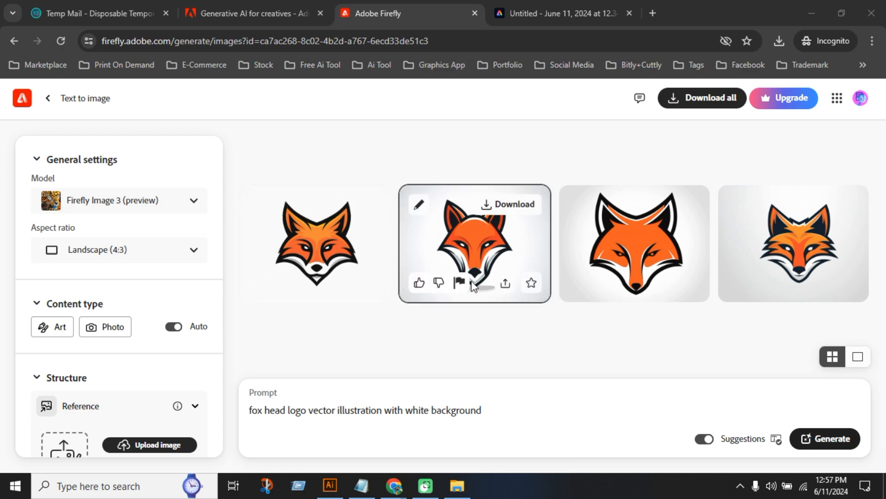
{"action": "mouse_move", "coordinate": [350, 233]}
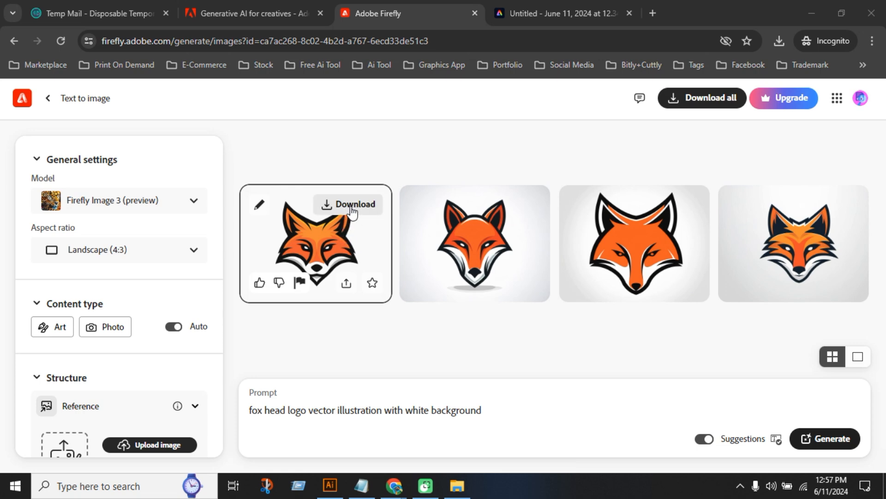
{"action": "left_click", "coordinate": [352, 211]}
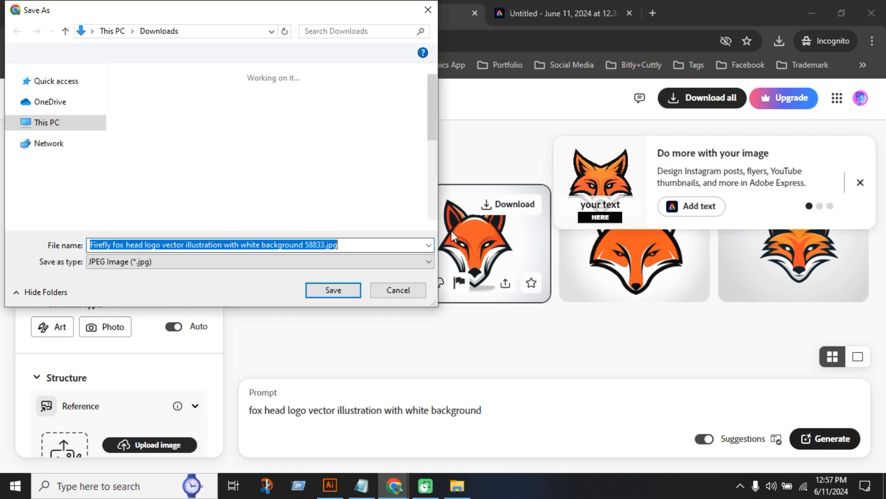
{"action": "key", "text": "Return"}
{"action": "left_click", "coordinate": [860, 182]}
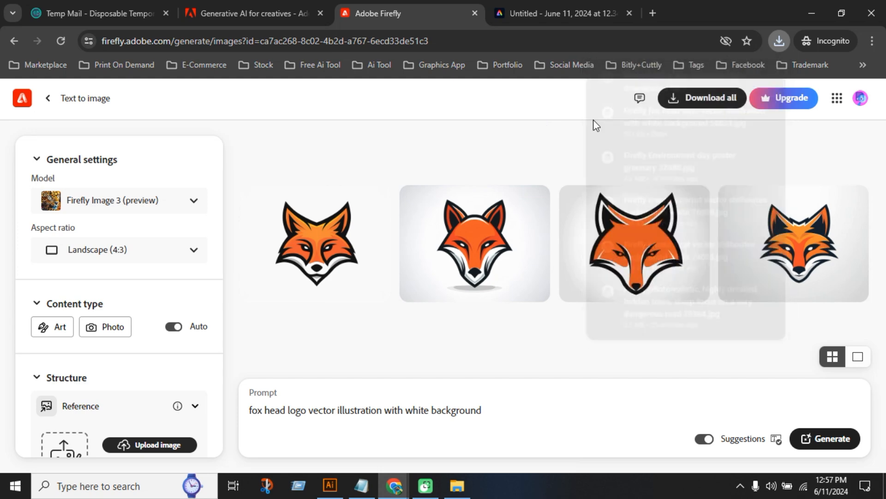
Download all the generated fox head logos, saving each as a JPEG in the Downloads folder
{"action": "mouse_move", "coordinate": [658, 259]}
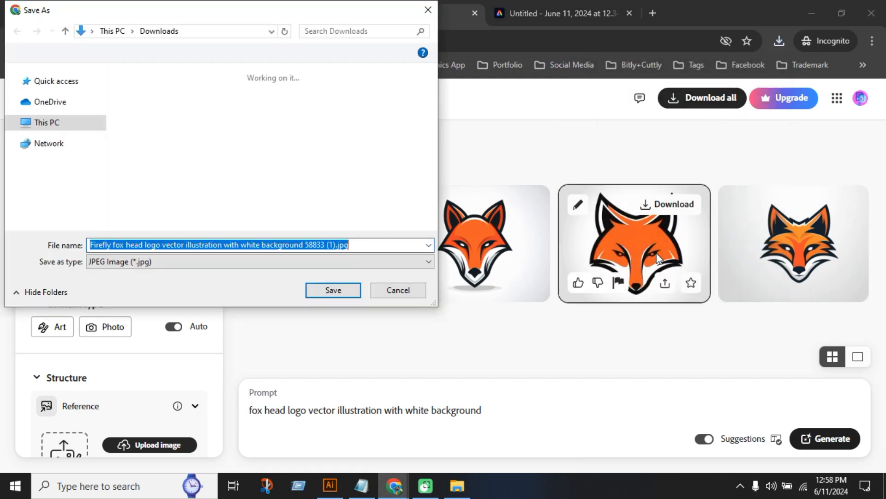
{"action": "left_click", "coordinate": [333, 289]}
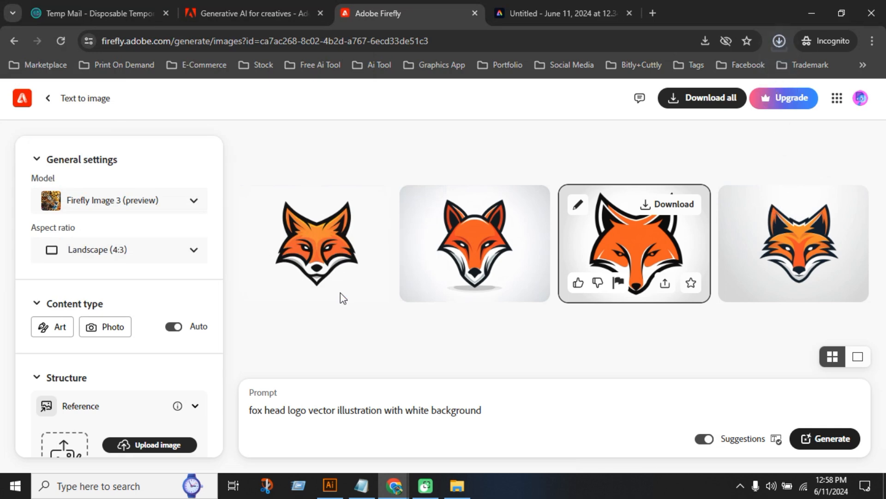
{"action": "left_click", "coordinate": [331, 291]}
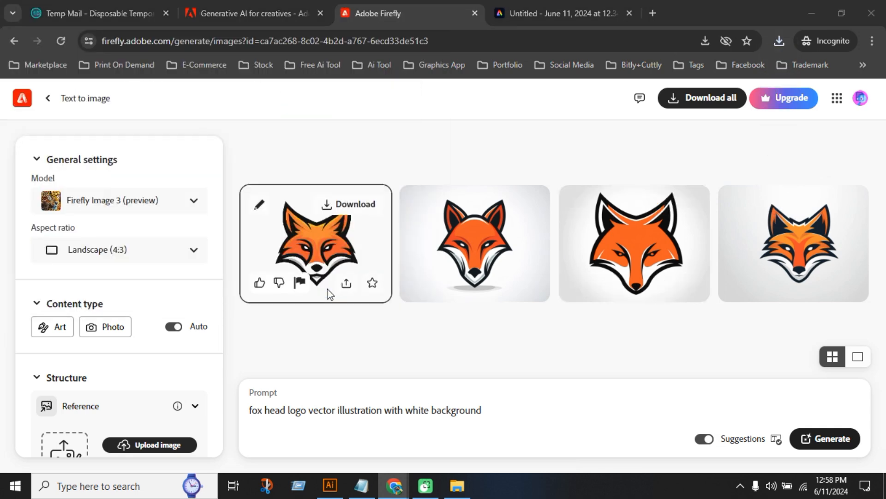
{"action": "left_click", "coordinate": [334, 289]}
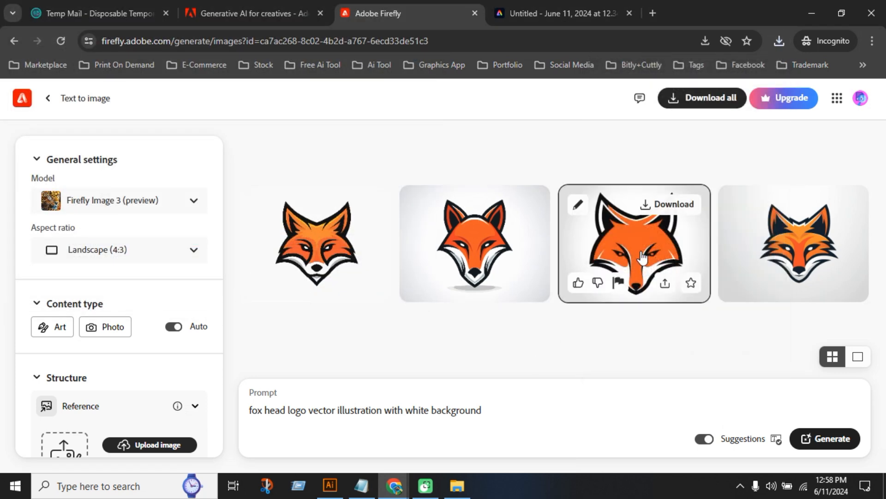
View the third and second fox head logos enlarged, and check the account's monthly generative credits
{"action": "left_click", "coordinate": [643, 257]}
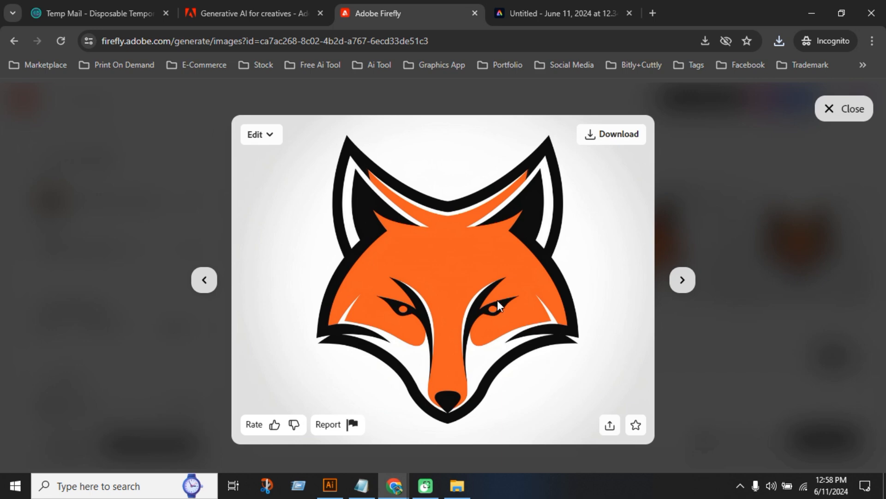
{"action": "left_click", "coordinate": [844, 109]}
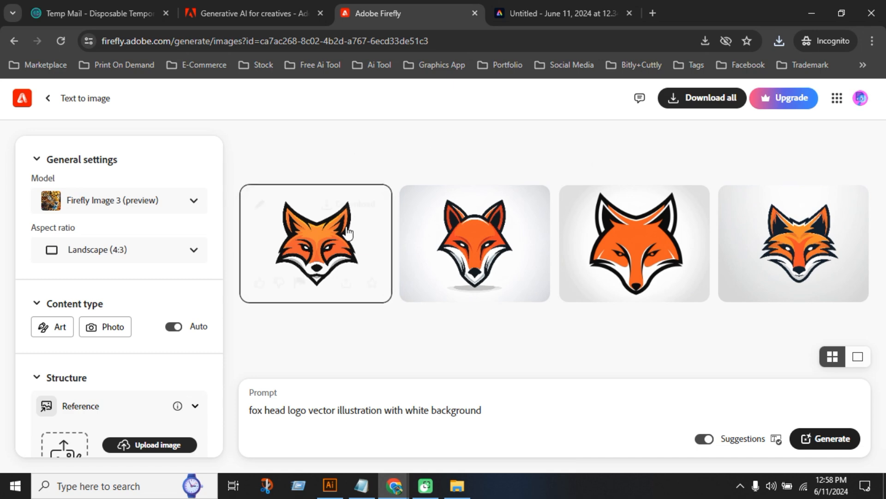
{"action": "left_click", "coordinate": [492, 254]}
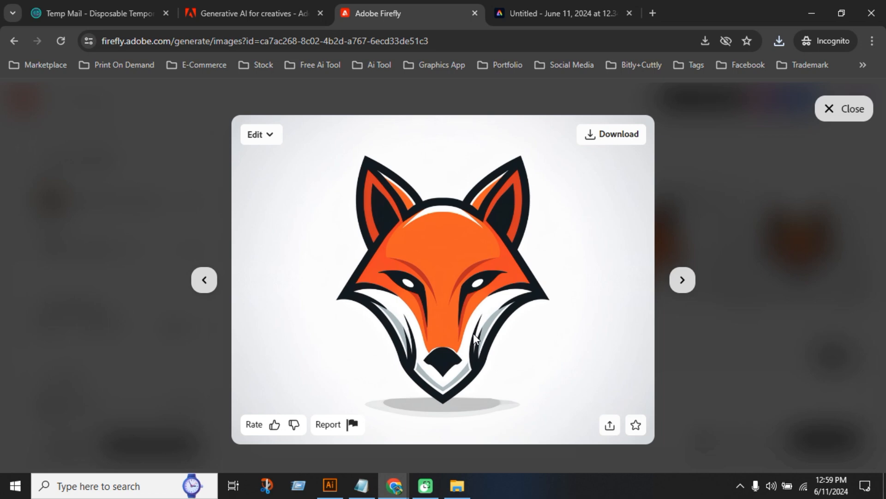
{"action": "left_click", "coordinate": [827, 108]}
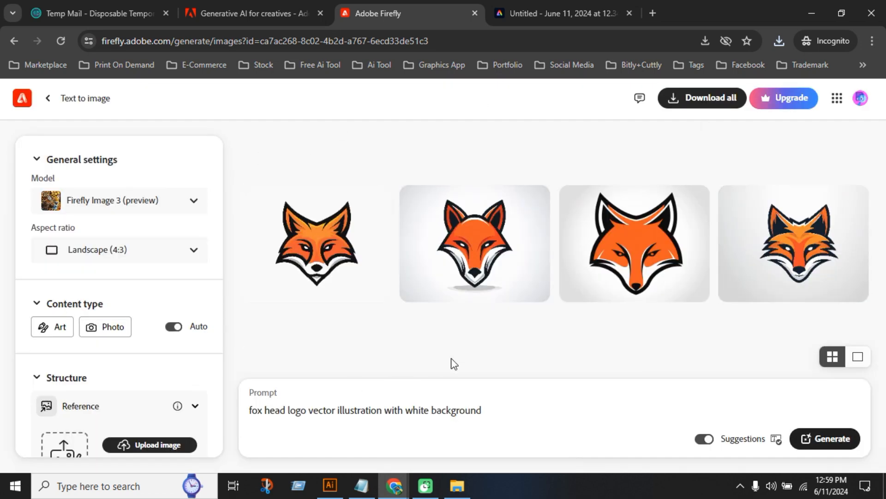
{"action": "left_click", "coordinate": [858, 105]}
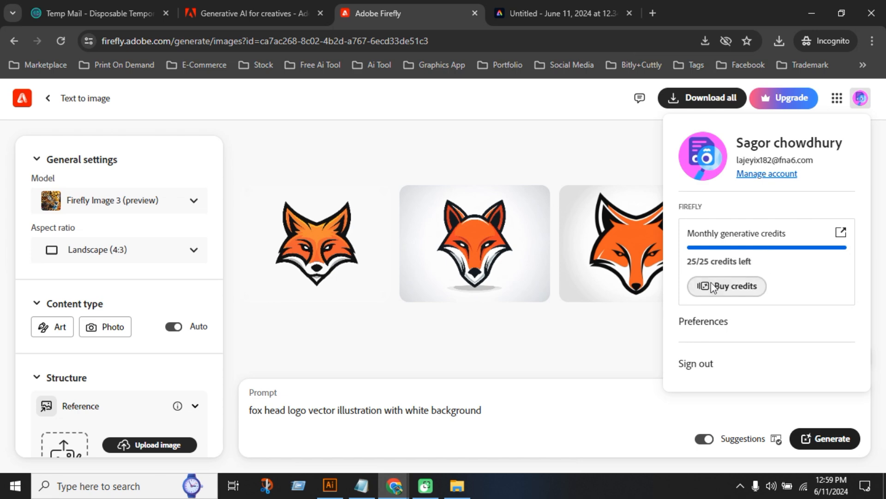
{"action": "left_click", "coordinate": [567, 353]}
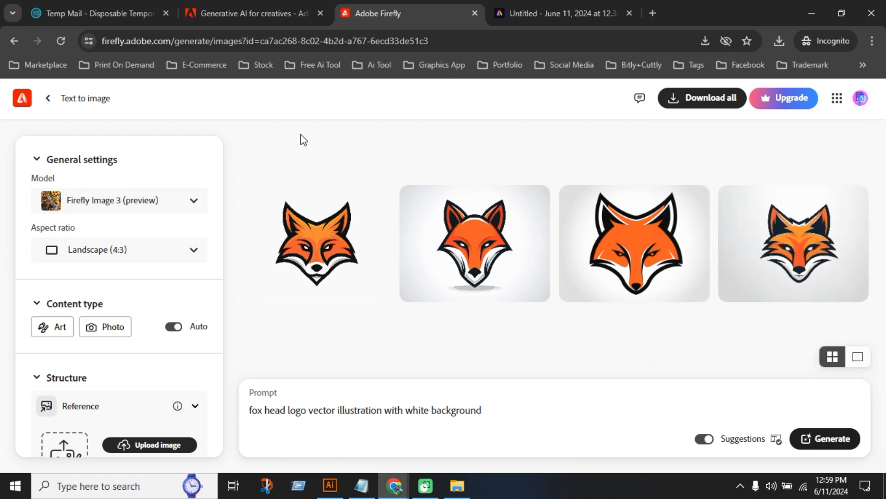